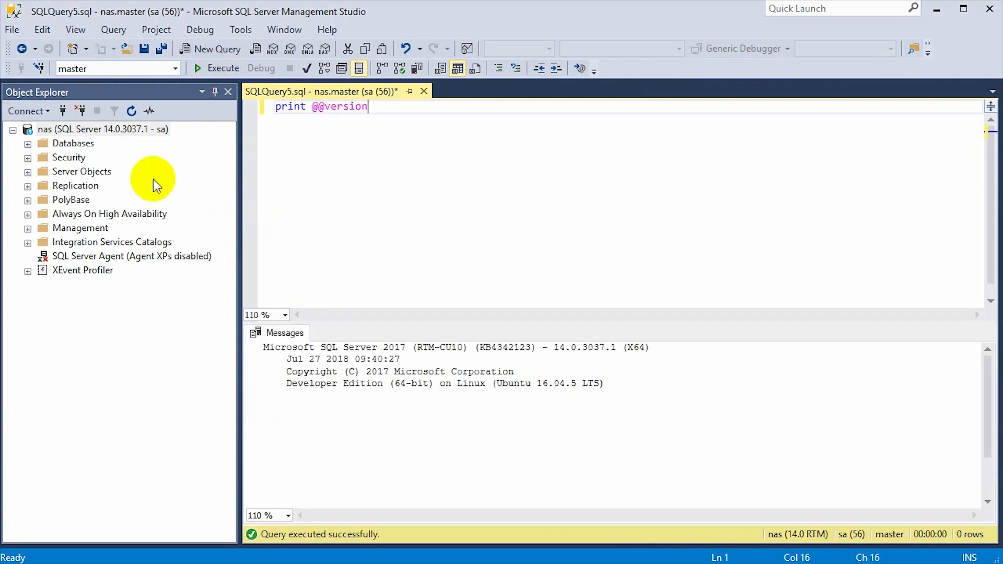
# Highlight Developer Edition on Linux, Ubuntu 16.04.5 and version 14.0.3037.1 (X64) in the output
pyautogui.moveTo(291, 384); pyautogui.dragTo(582, 390)
pyautogui.click(536, 389)
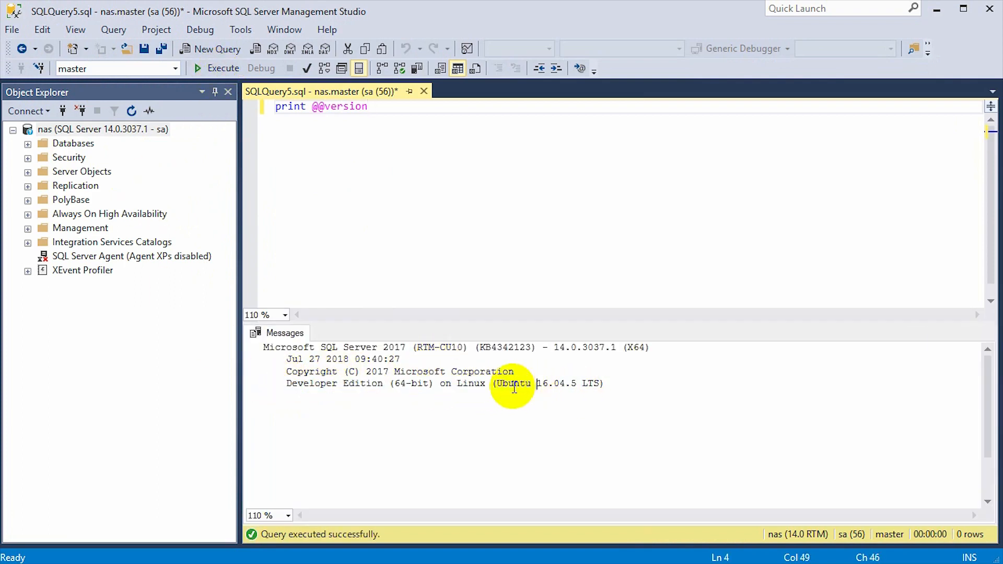
pyautogui.moveTo(496, 386); pyautogui.dragTo(578, 390)
pyautogui.click(586, 396)
pyautogui.moveTo(553, 347); pyautogui.dragTo(650, 348)
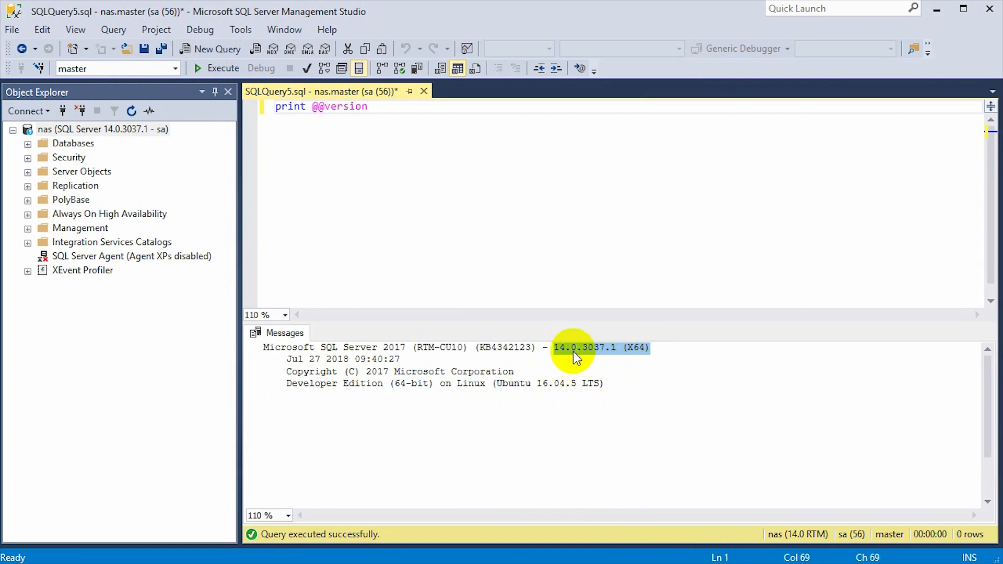
pyautogui.click(405, 347)
pyautogui.click(542, 347)
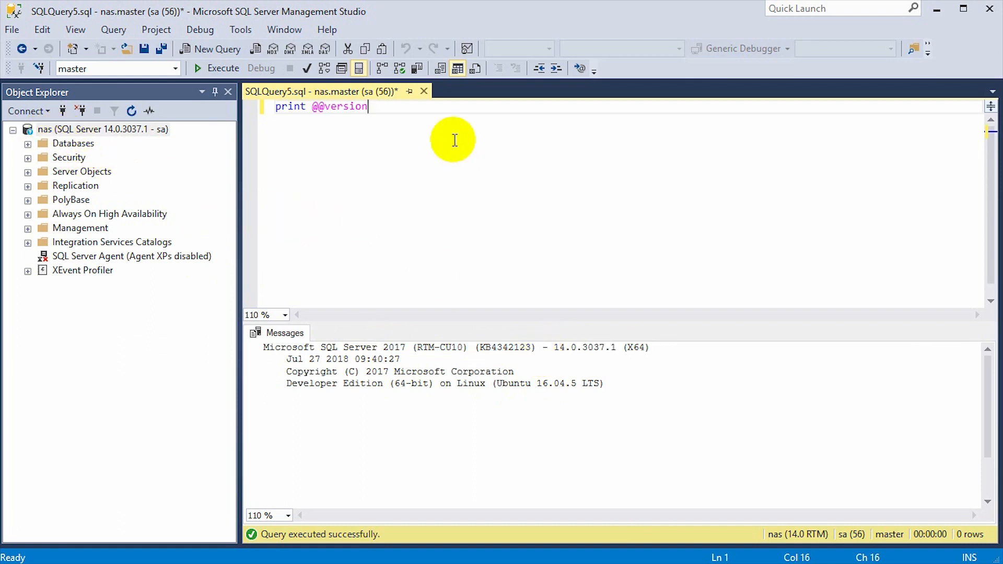
pyautogui.moveTo(454, 138); pyautogui.dragTo(201, 122)
pyautogui.write('create database test')
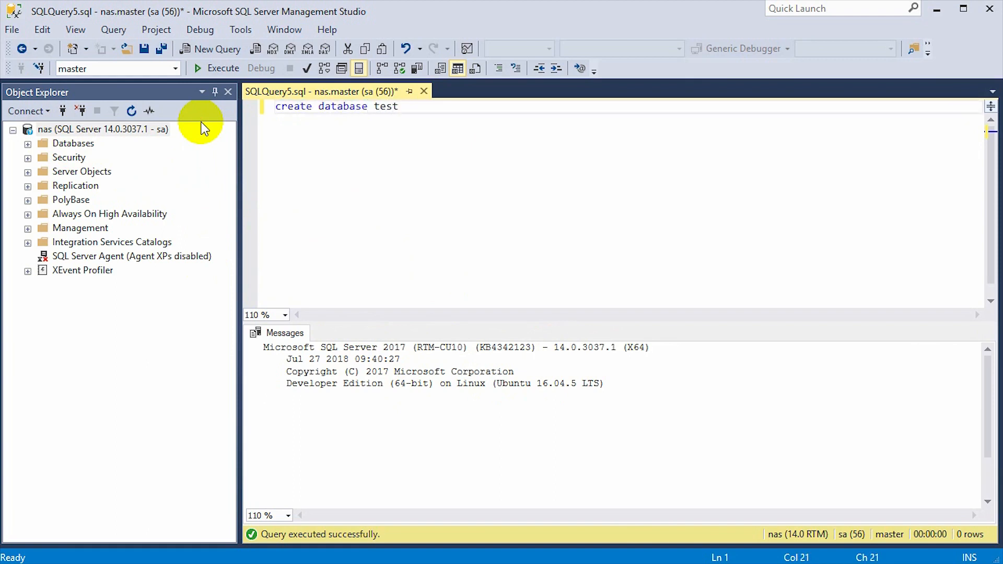
pyautogui.click(212, 77)
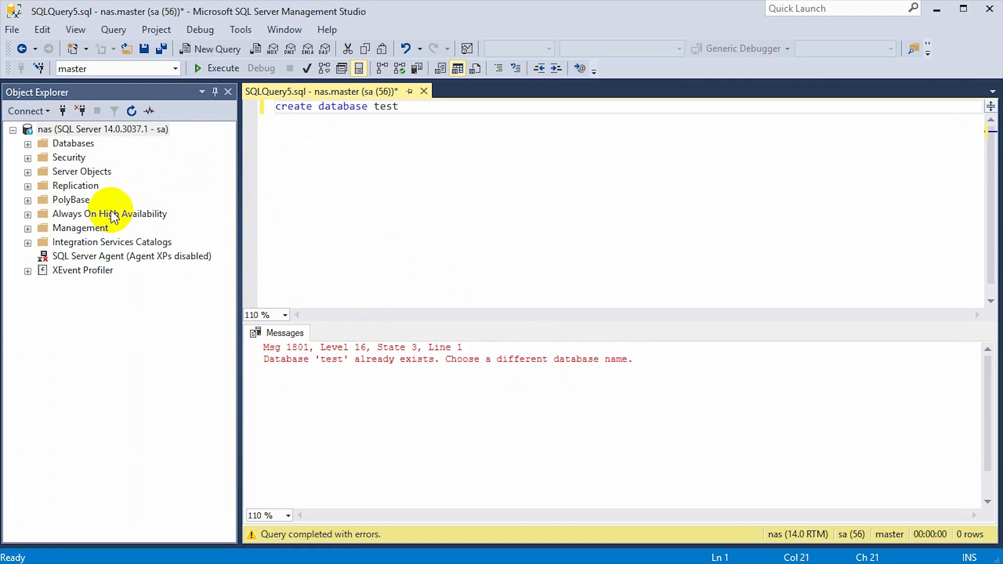
pyautogui.click(375, 128)
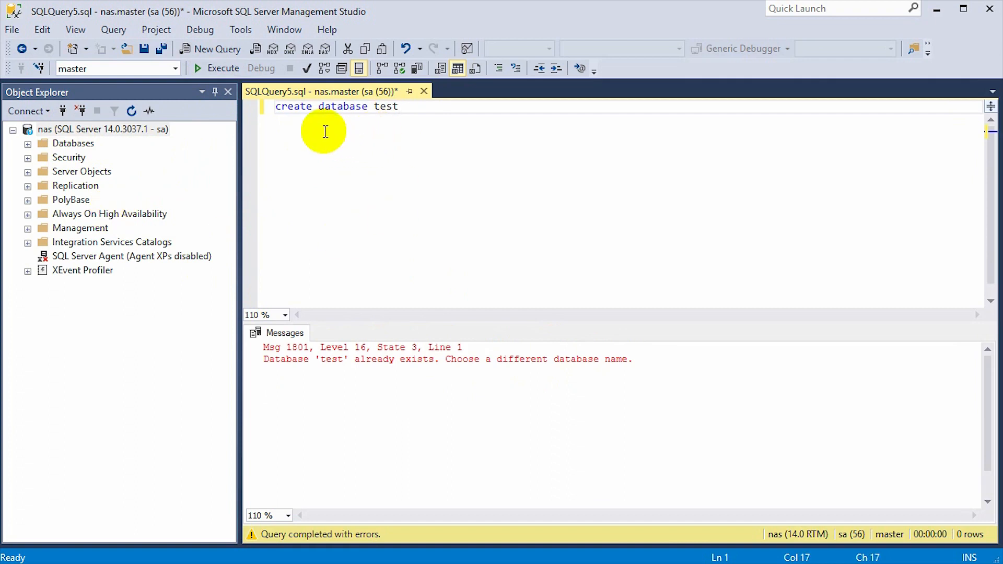
pyautogui.click(29, 144)
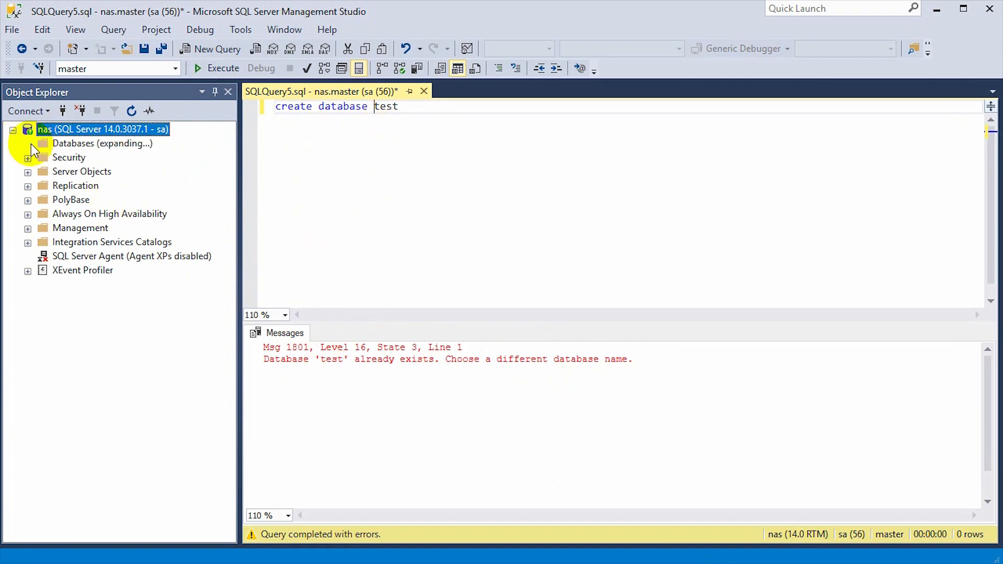
# Change the statement to create database test2, run it, and refresh Databases to show test2
pyautogui.click(410, 106)
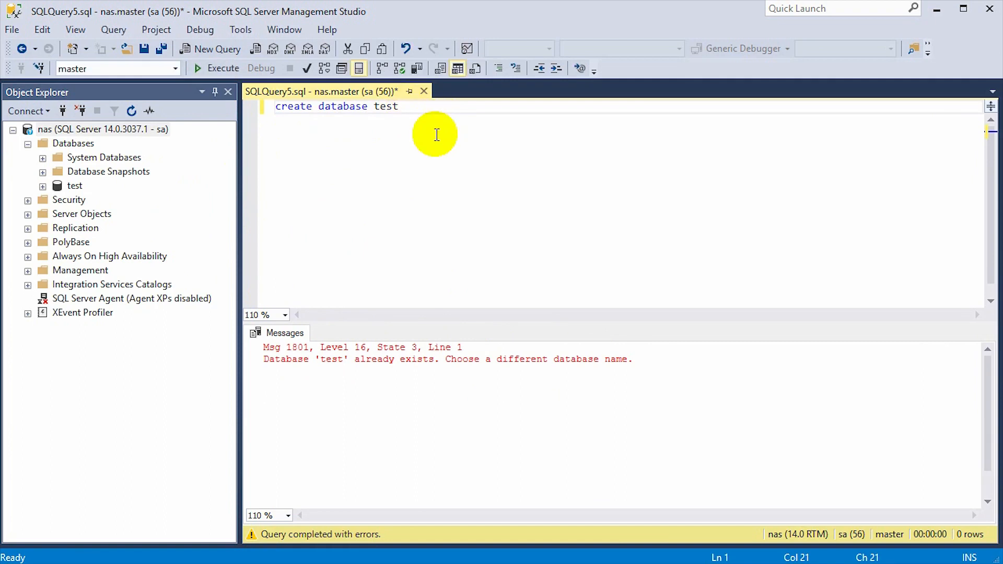
pyautogui.write('2')
pyautogui.click(219, 68)
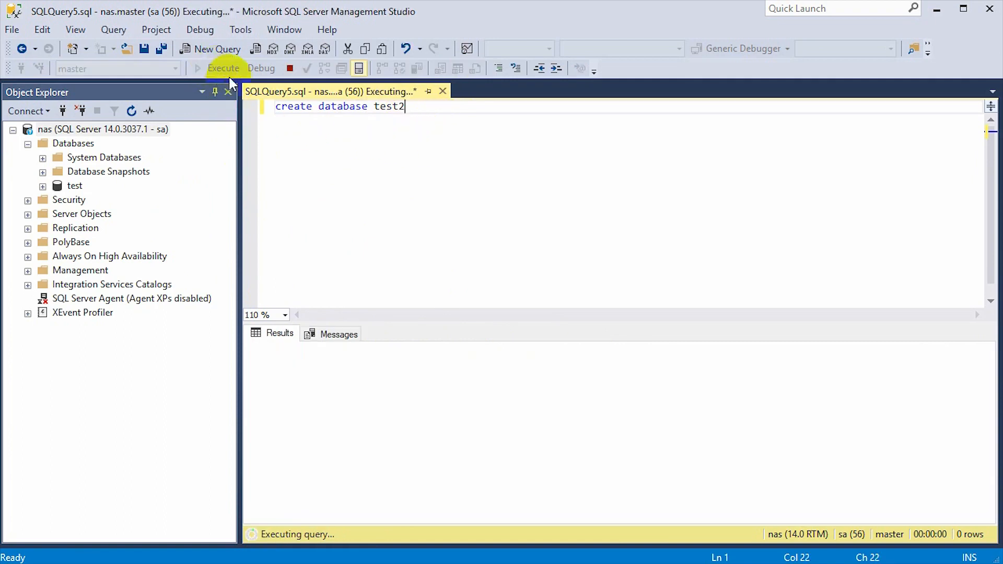
pyautogui.click(78, 145)
pyautogui.click(131, 111)
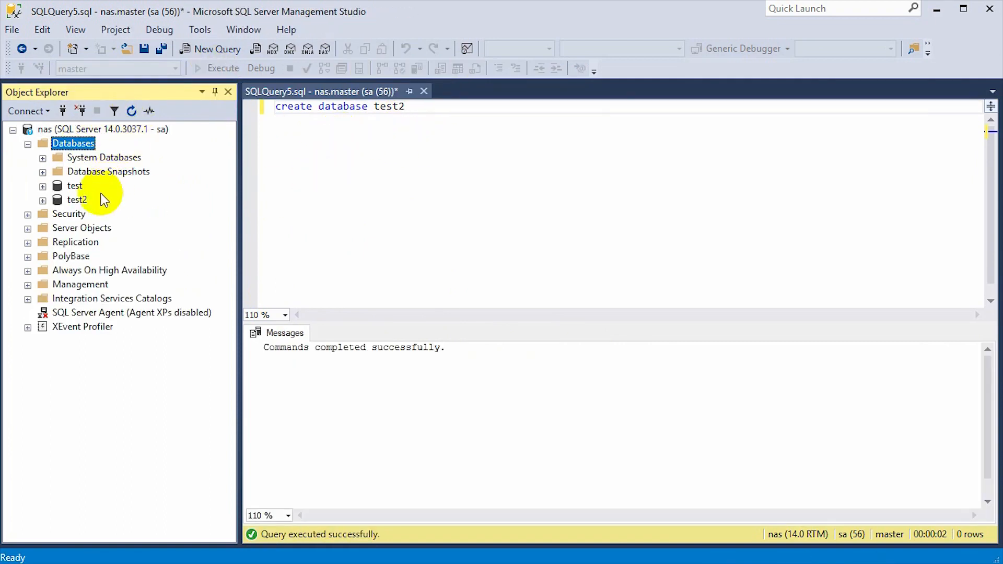
pyautogui.click(77, 199)
pyautogui.click(437, 172)
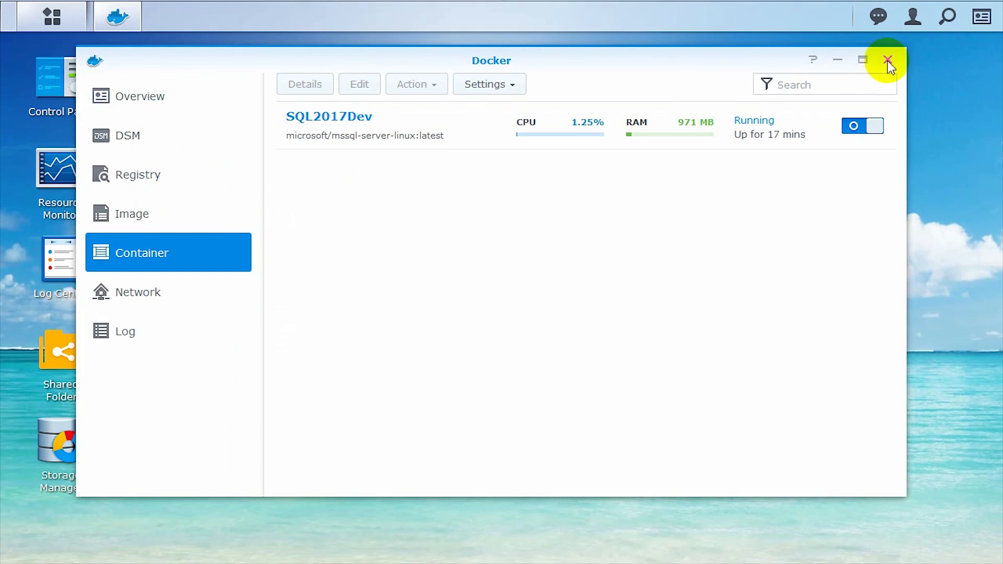
pyautogui.click(885, 59)
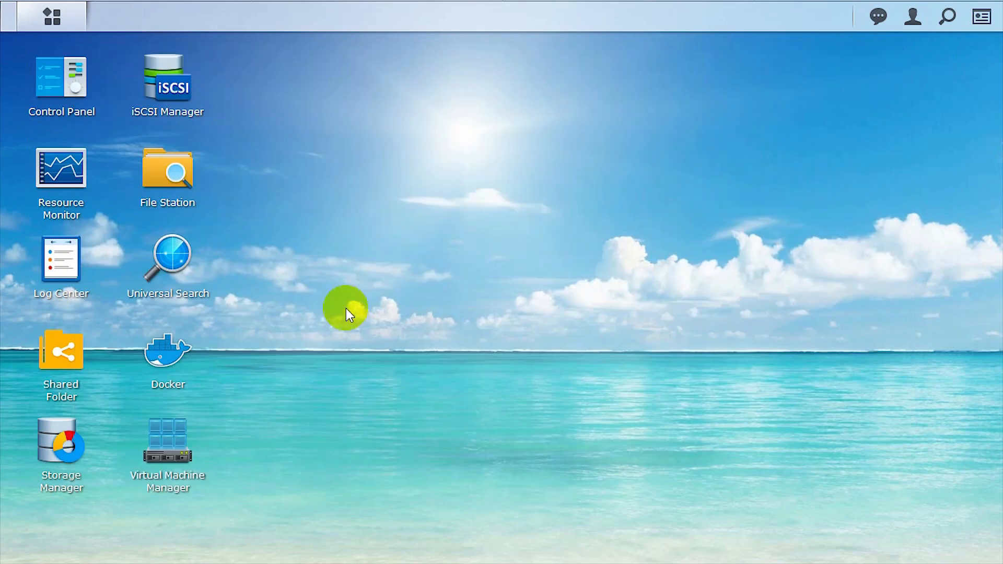
# Duplicate the SQL2017Dev container's settings and name the copy SQL2017Std
pyautogui.click(165, 358)
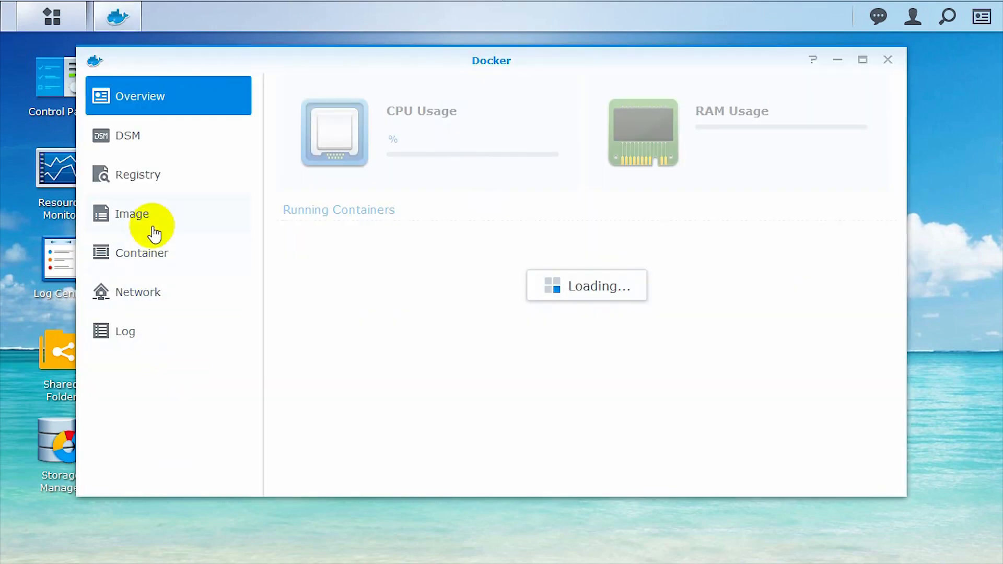
pyautogui.click(151, 258)
pyautogui.click(382, 108)
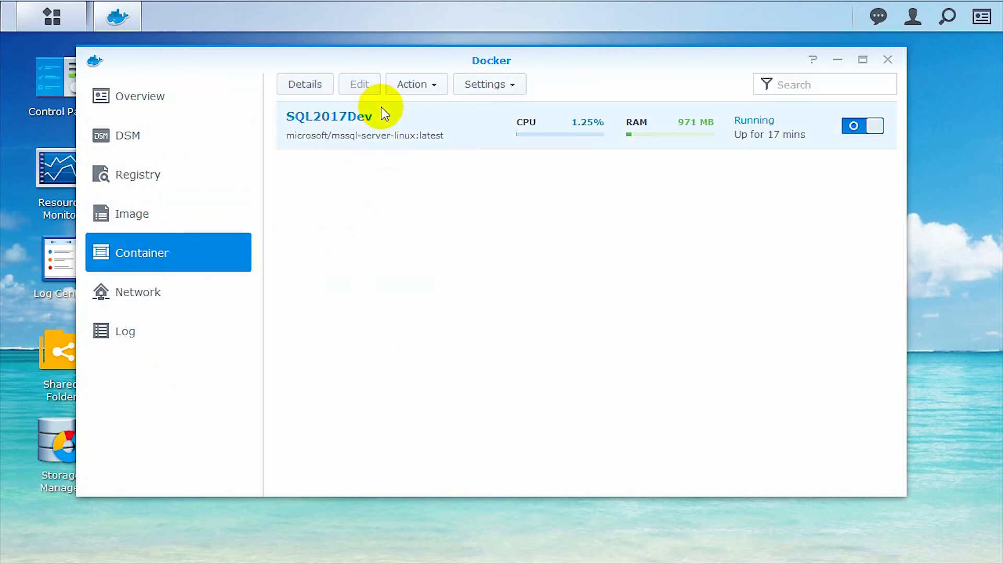
pyautogui.rightClick(407, 133)
pyautogui.moveTo(434, 195)
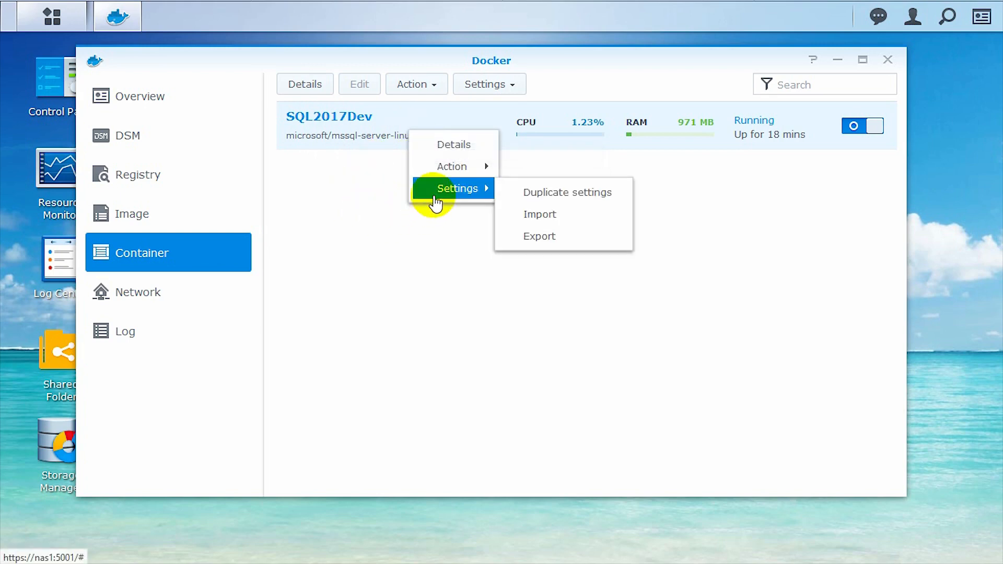
pyautogui.click(541, 193)
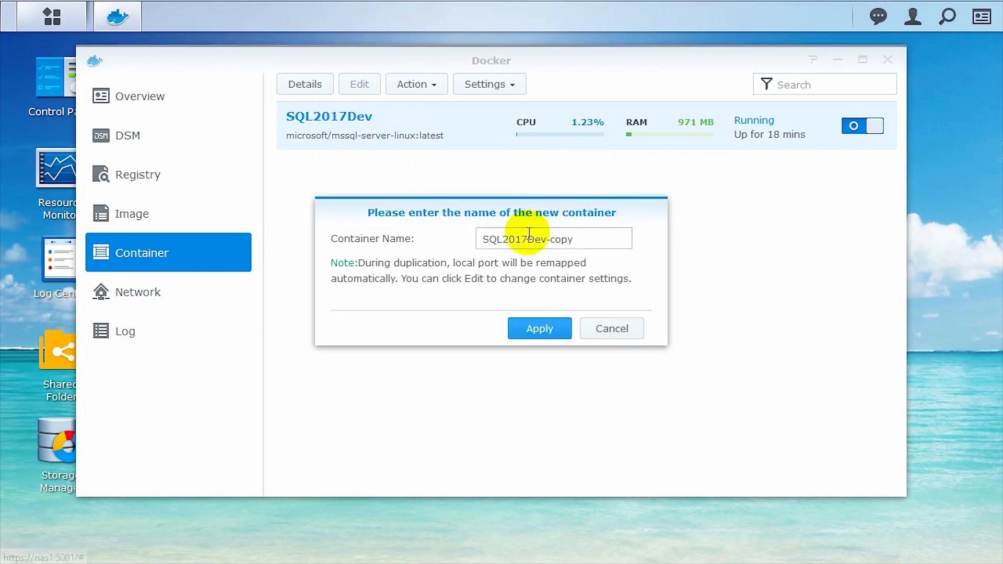
pyautogui.moveTo(528, 237); pyautogui.dragTo(616, 240)
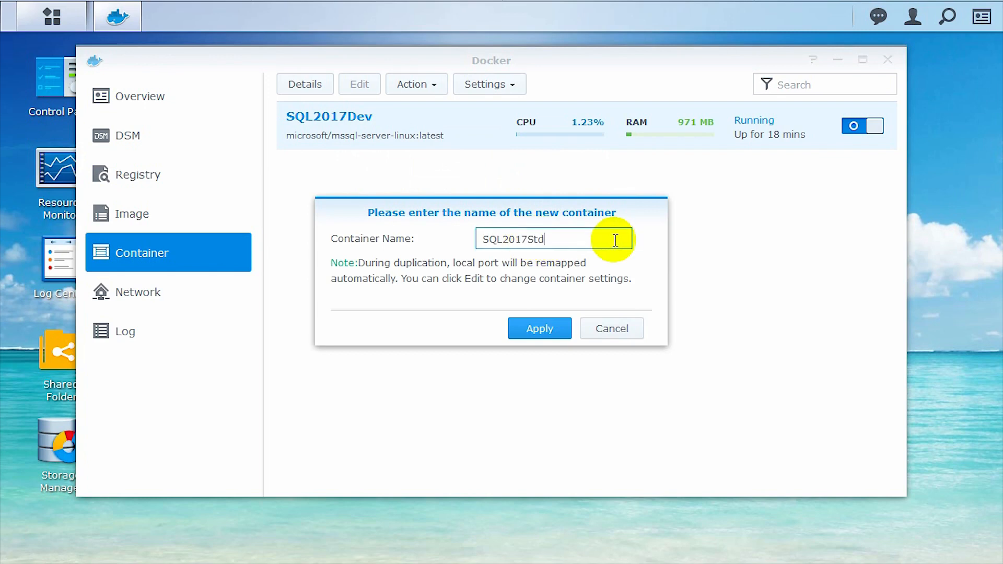
pyautogui.click(548, 327)
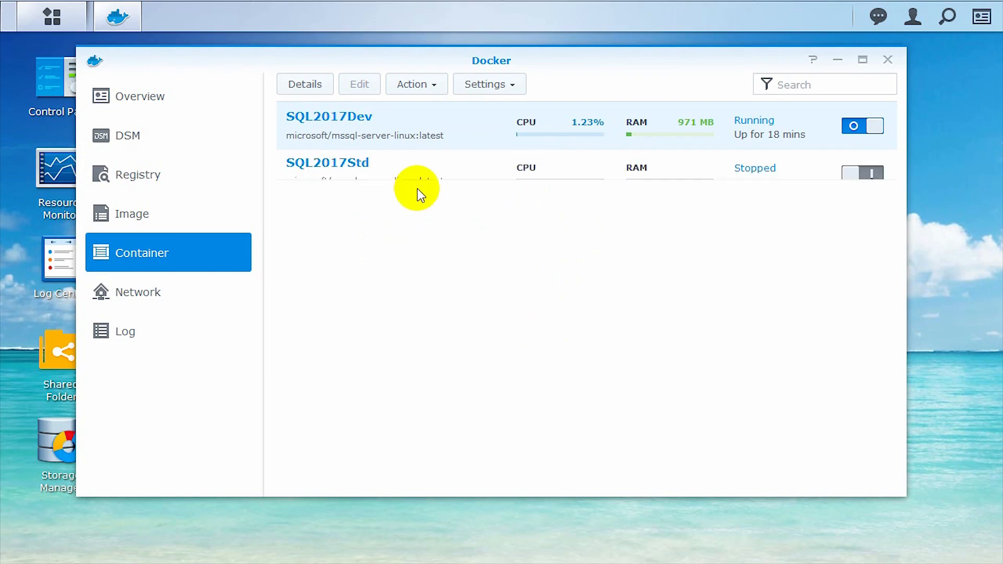
pyautogui.click(380, 172)
# Edit SQL2017Std and change its MSSQL_PID environment variable from Developer to Standard
pyautogui.rightClick(380, 173)
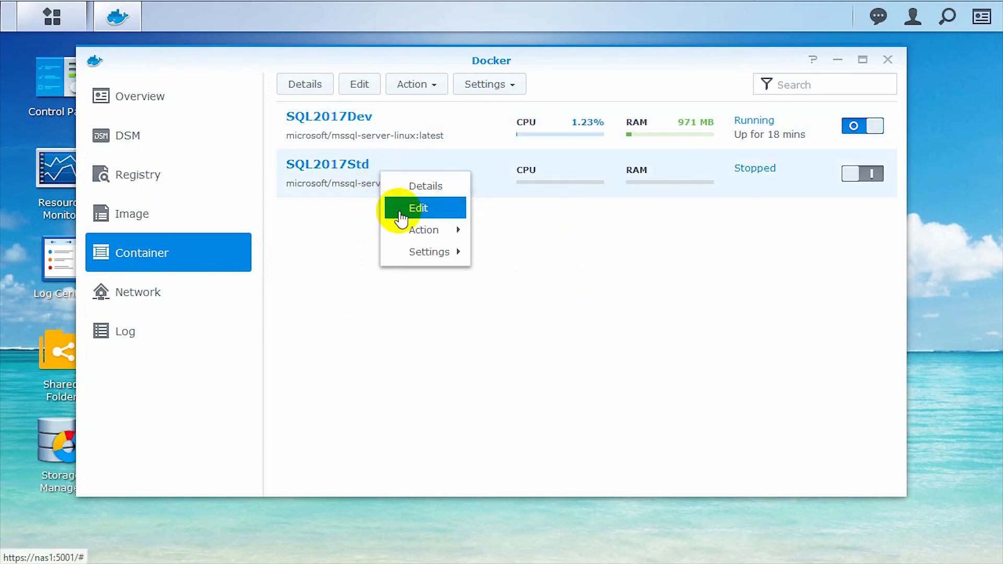
pyautogui.click(398, 209)
pyautogui.click(596, 97)
pyautogui.click(496, 219)
pyautogui.click(573, 203)
pyautogui.moveTo(573, 203); pyautogui.dragTo(476, 202)
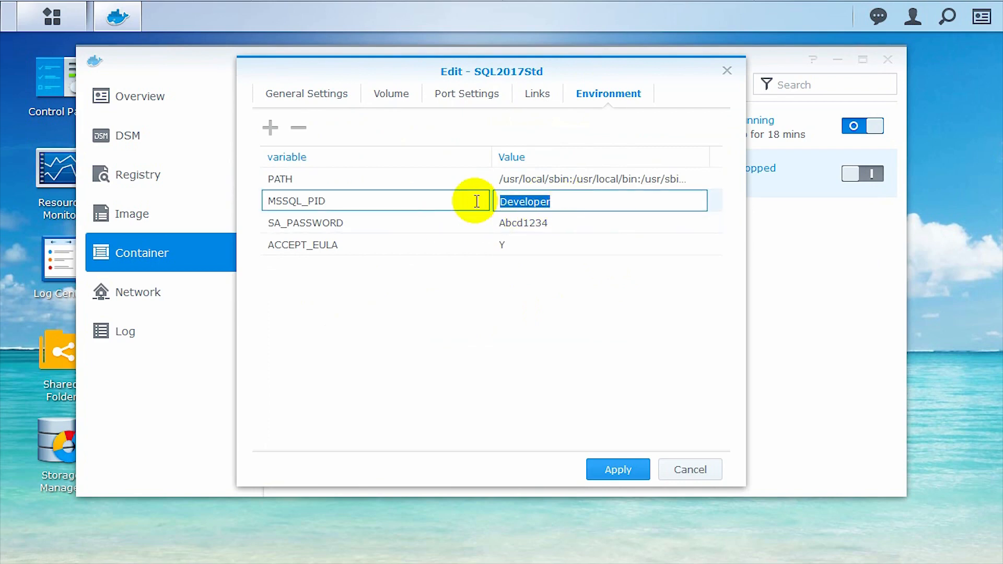
pyautogui.write('Standard')
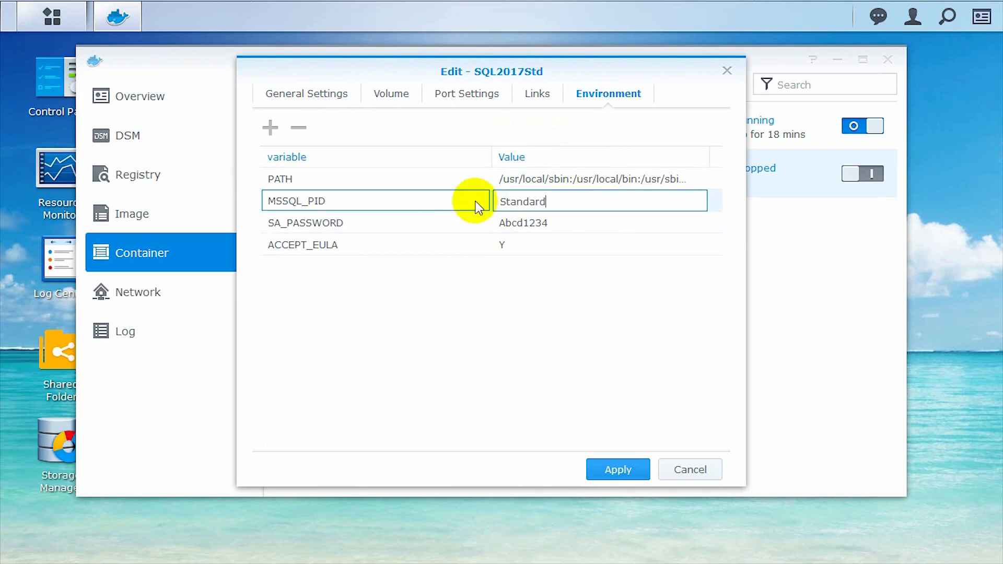
# Map local port 1533 to container port 1433, apply, and start SQL2017Std
pyautogui.click(467, 97)
pyautogui.click(323, 179)
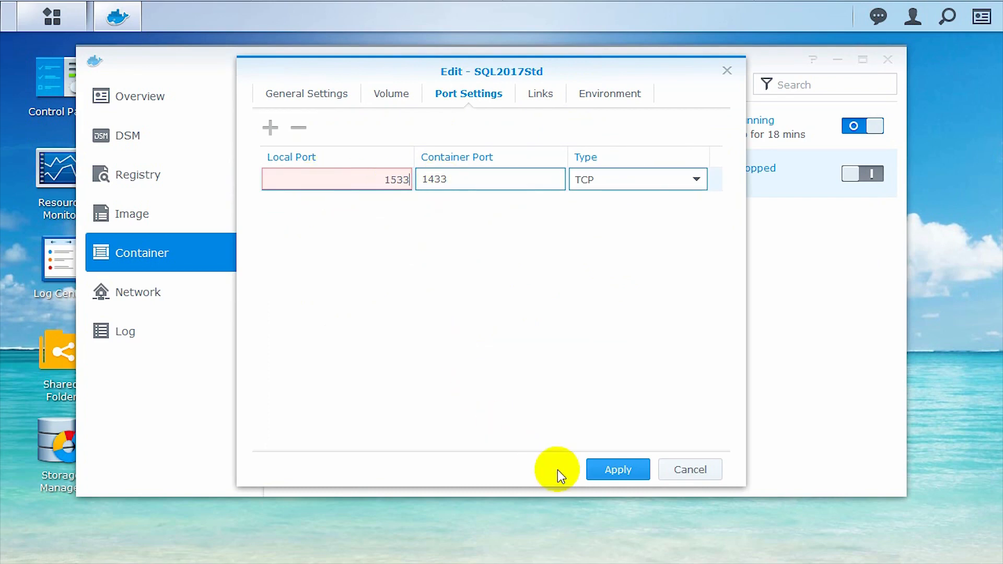
pyautogui.click(618, 471)
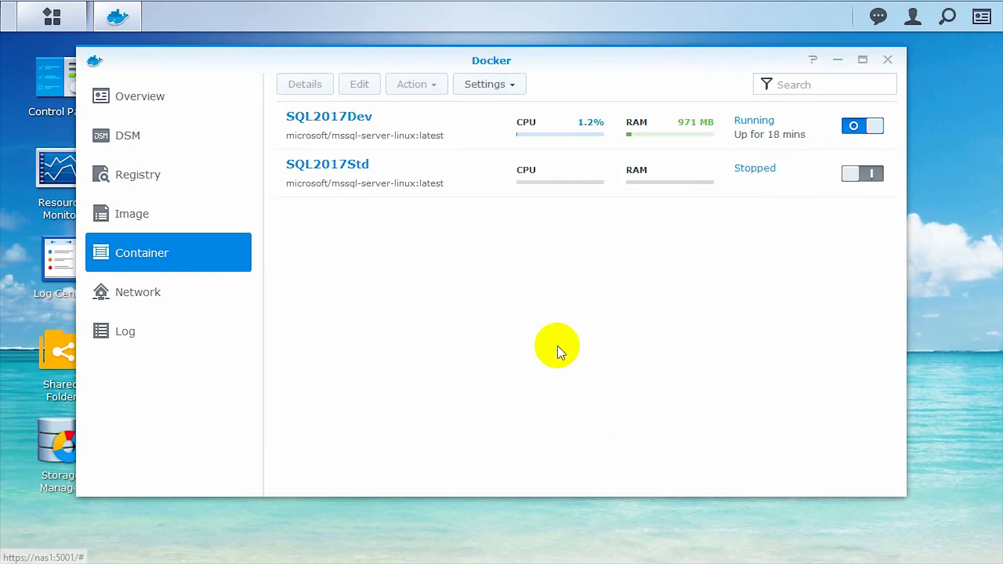
pyautogui.click(841, 167)
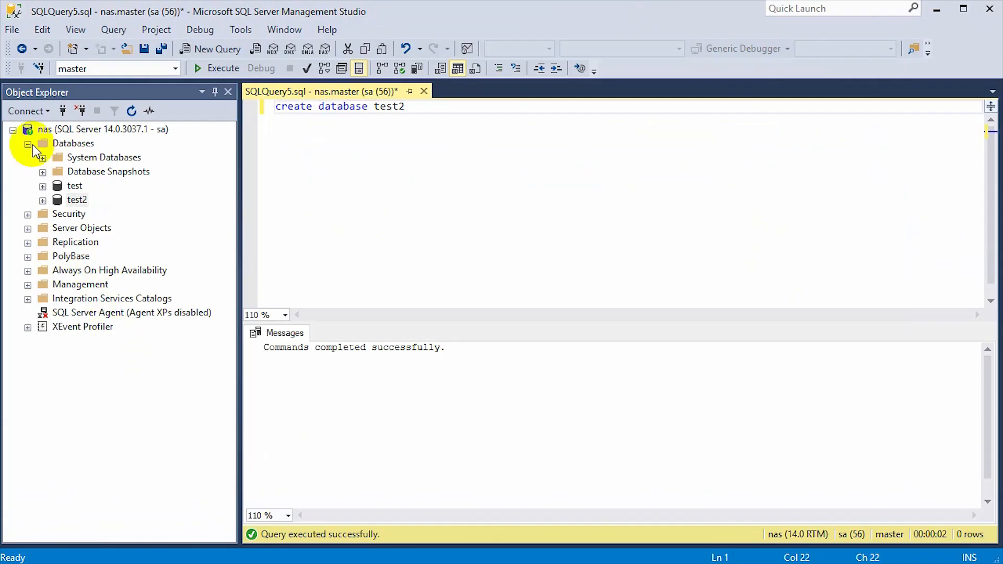
pyautogui.click(29, 143)
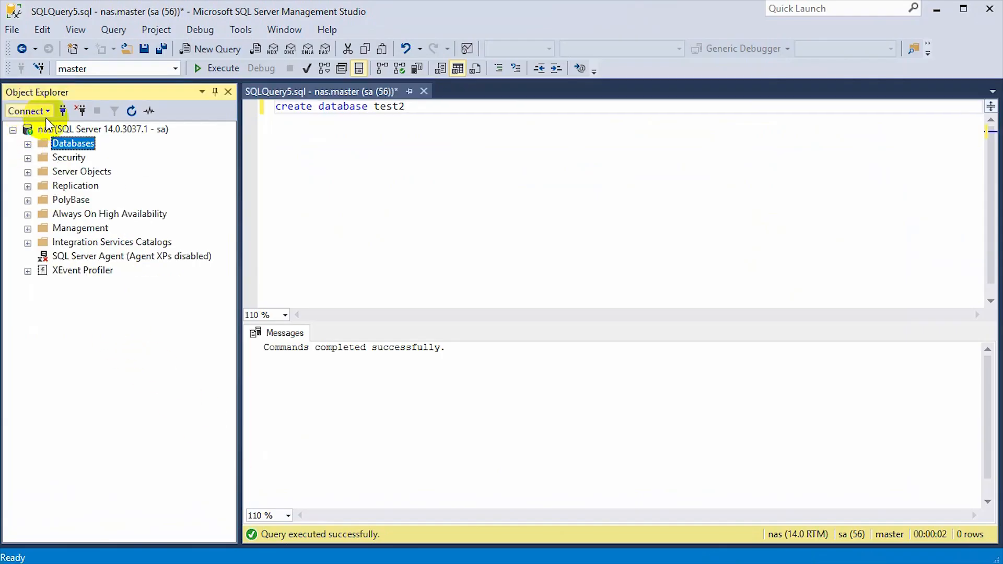
# Connect to the Database Engine at nas,1533 using SQL Server Authentication as sa
pyautogui.click(62, 110)
pyautogui.click(489, 249)
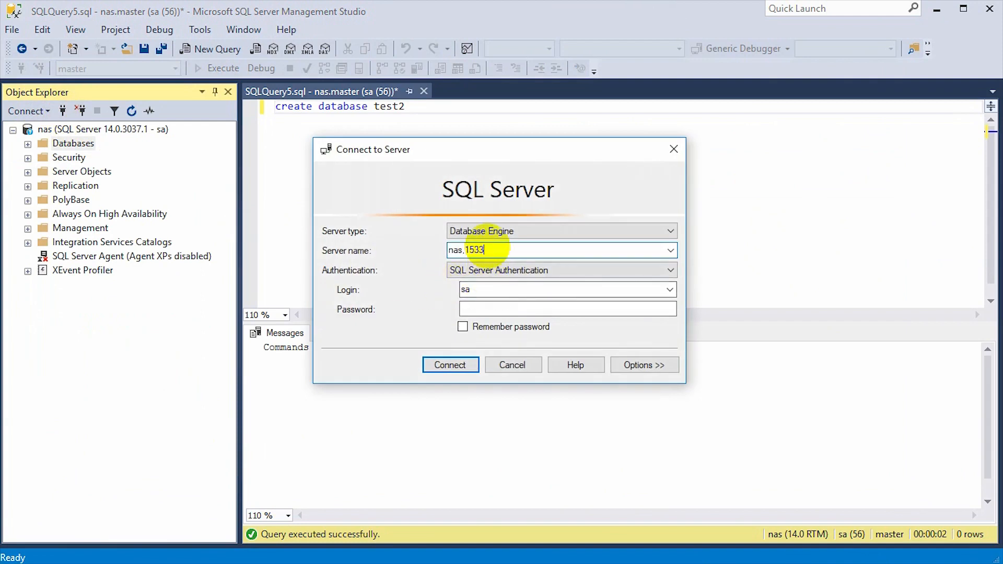
pyautogui.click(492, 309)
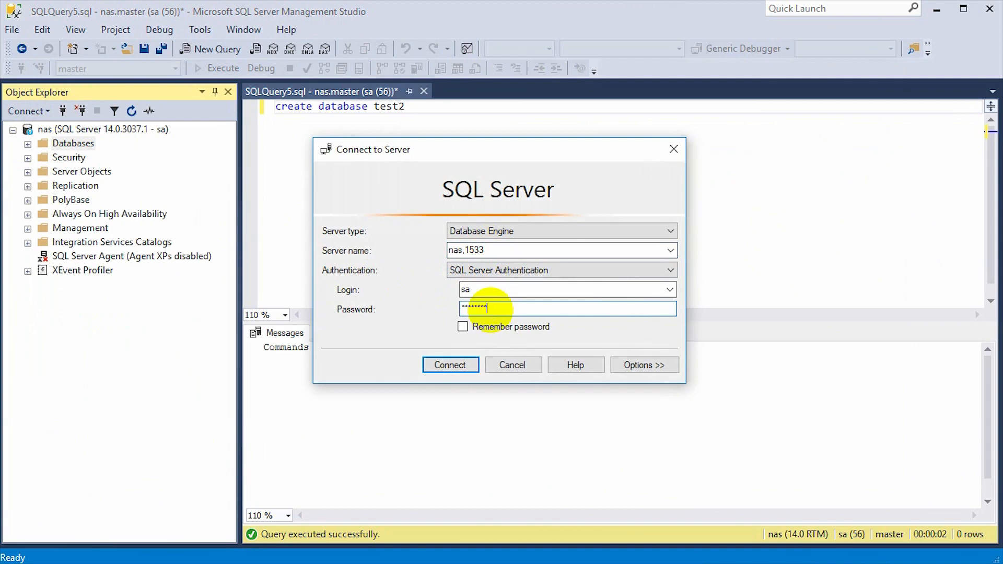
pyautogui.click(465, 365)
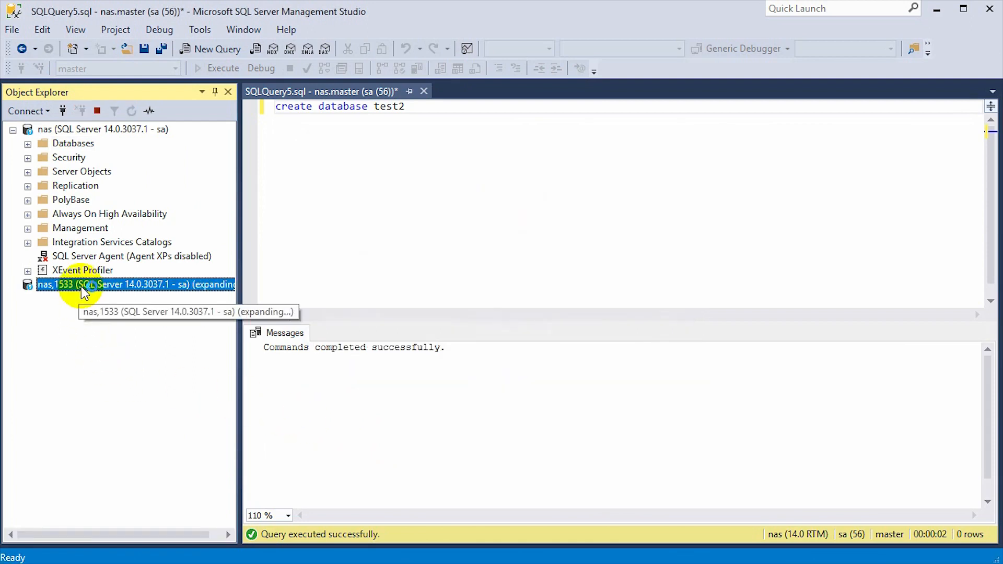
pyautogui.rightClick(82, 290)
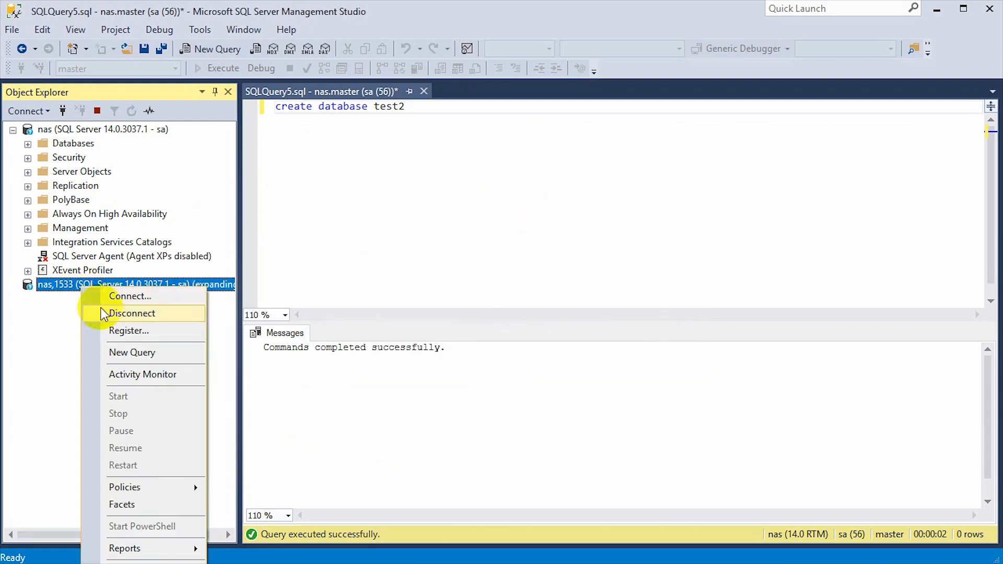
pyautogui.click(121, 351)
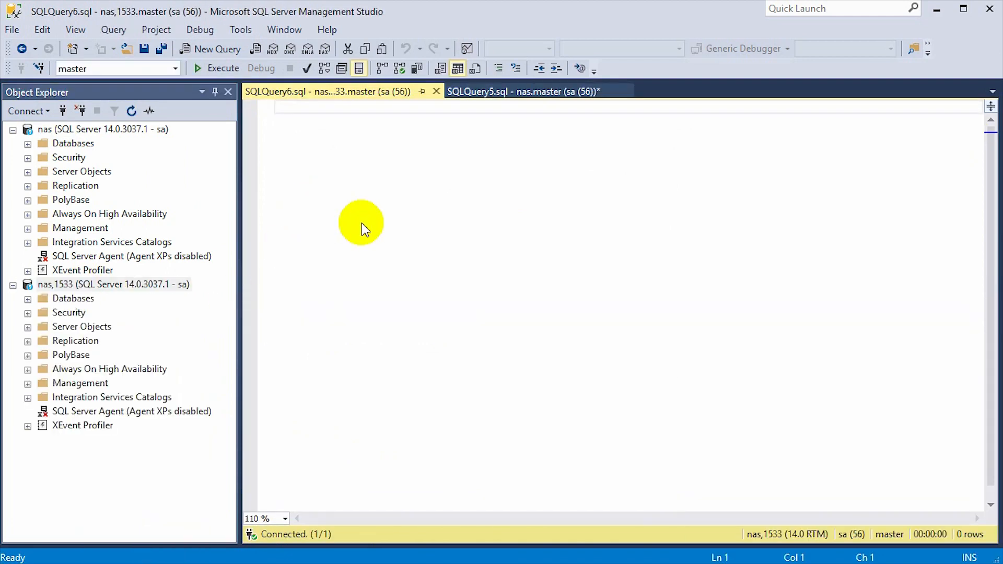
pyautogui.write('print @@version')
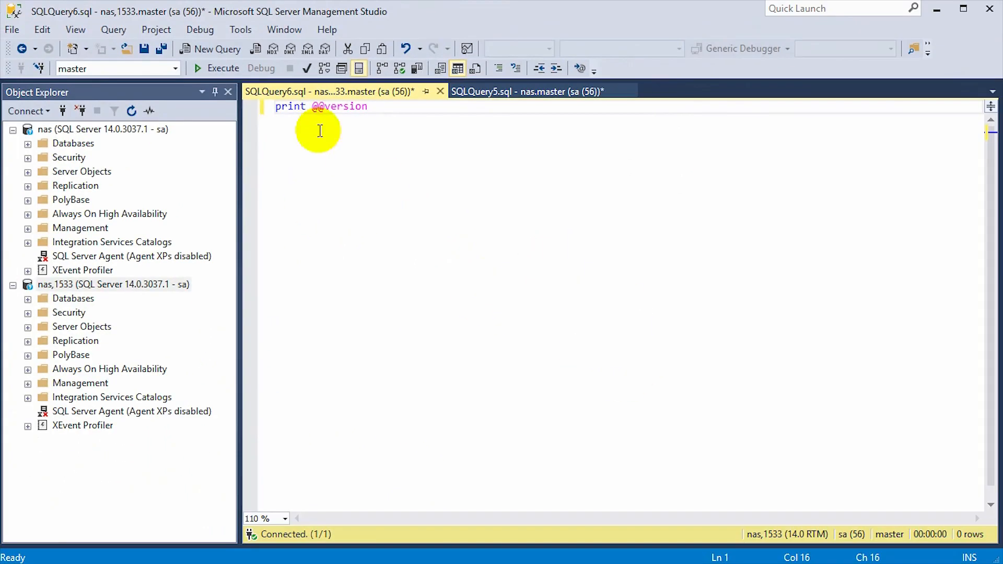
pyautogui.click(224, 74)
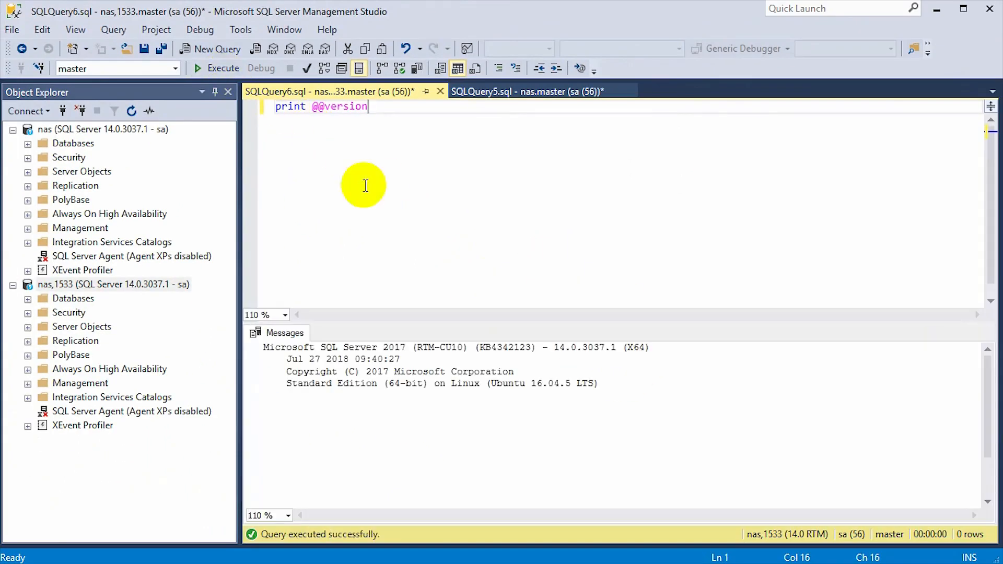
pyautogui.moveTo(284, 386); pyautogui.dragTo(626, 389)
pyautogui.doubleClick(559, 347)
pyautogui.click(29, 298)
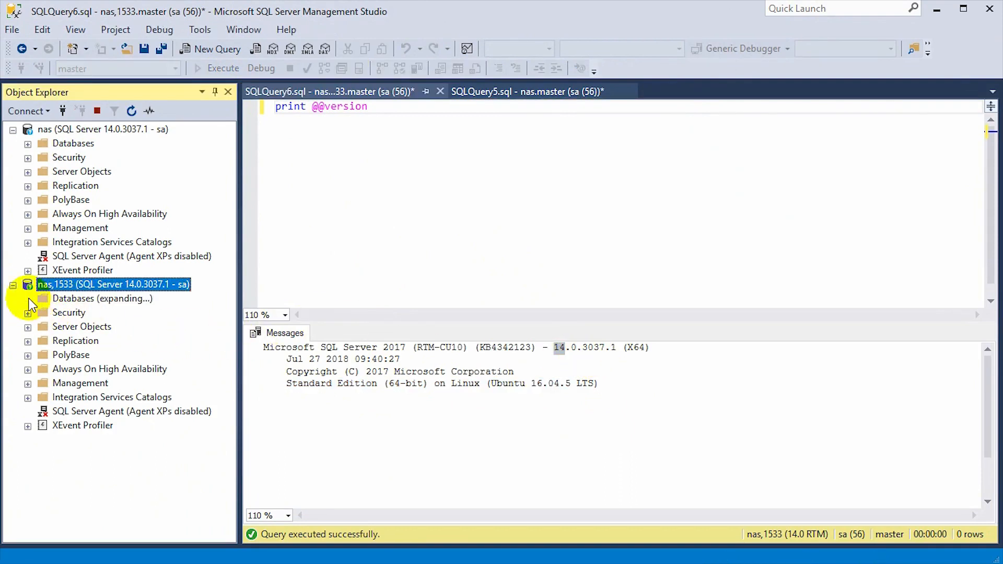
# Replace the query with CREATE DATABASE std, fix the typo, and execute it
pyautogui.click(520, 167)
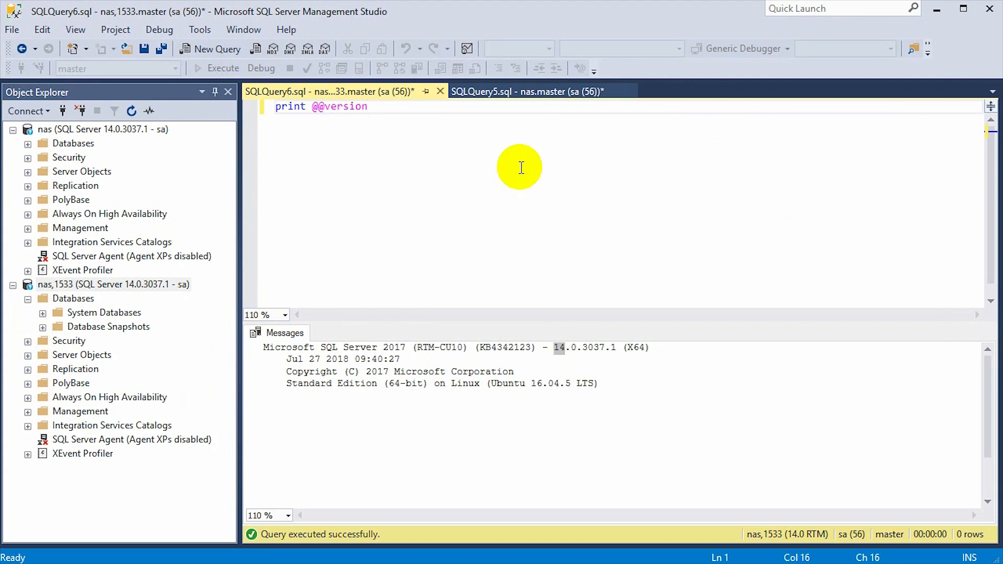
pyautogui.hotkey('ctrl', 'a')
pyautogui.write('c')
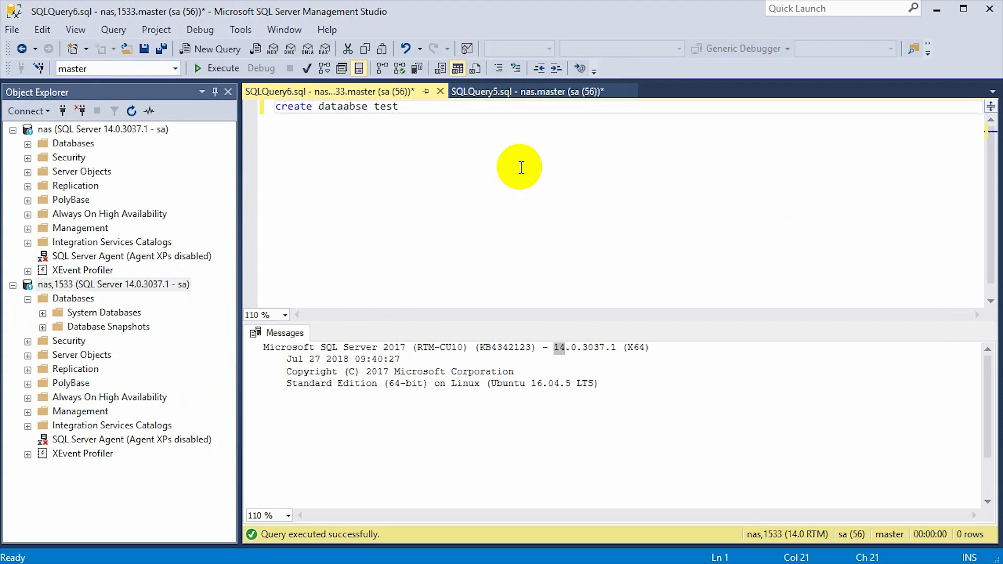
pyautogui.press('BackSpace')
pyautogui.press('BackSpace')
pyautogui.press('BackSpace')
pyautogui.press('BackSpace')
pyautogui.write('s')
pyautogui.click(343, 106)
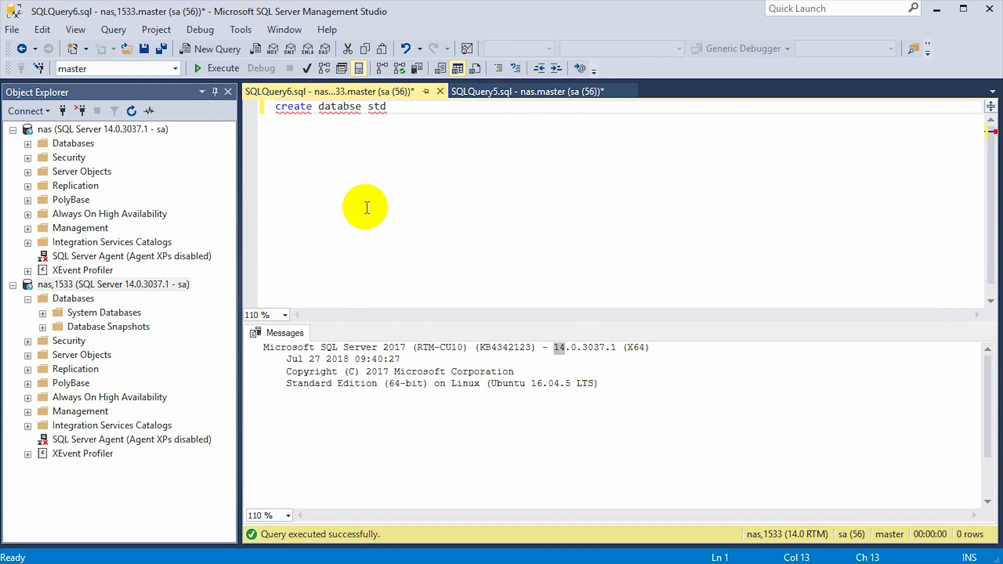
pyautogui.click(219, 68)
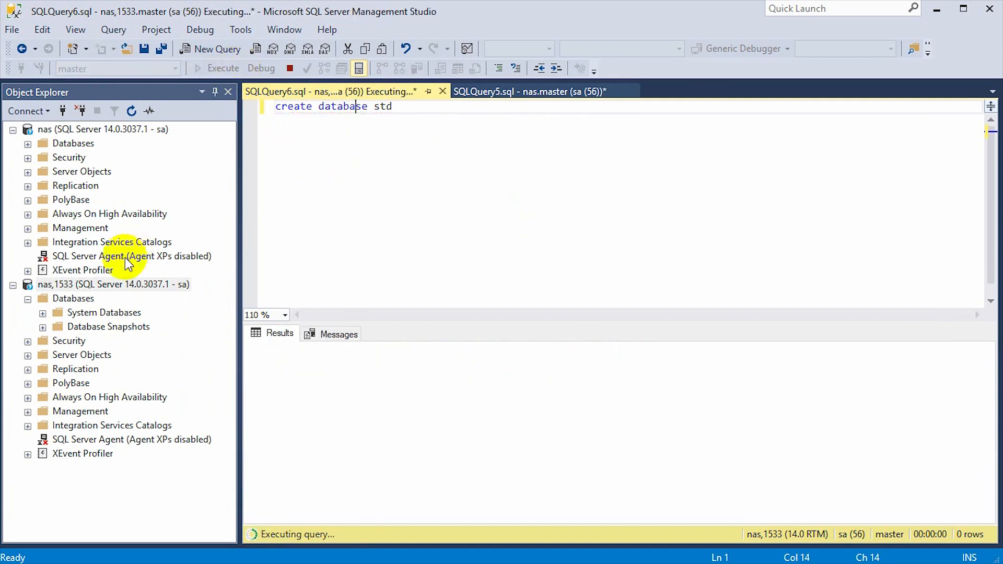
# Refresh the Databases folder of nas,1533 to show the new std database
pyautogui.click(84, 300)
pyautogui.click(131, 111)
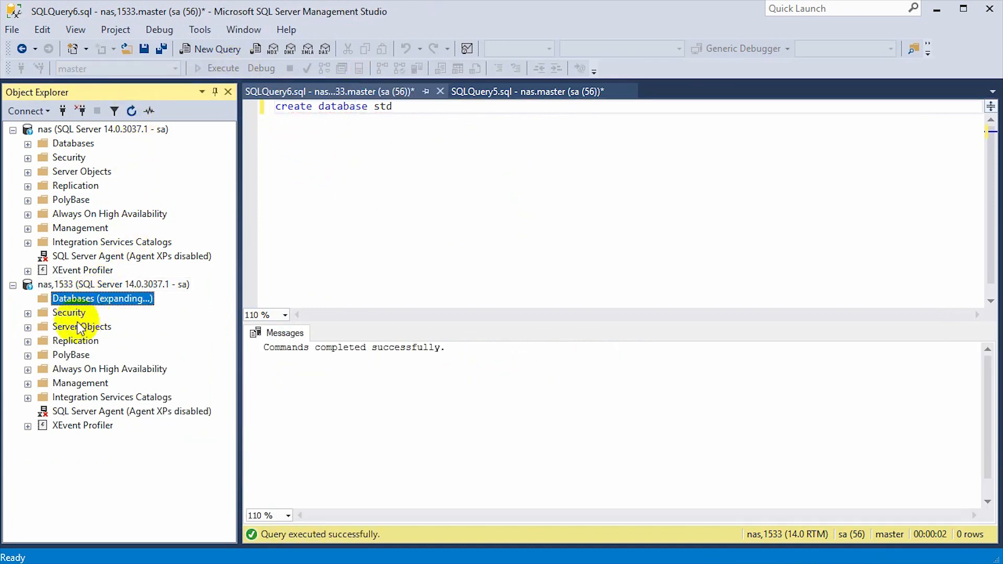
pyautogui.click(62, 340)
pyautogui.click(402, 176)
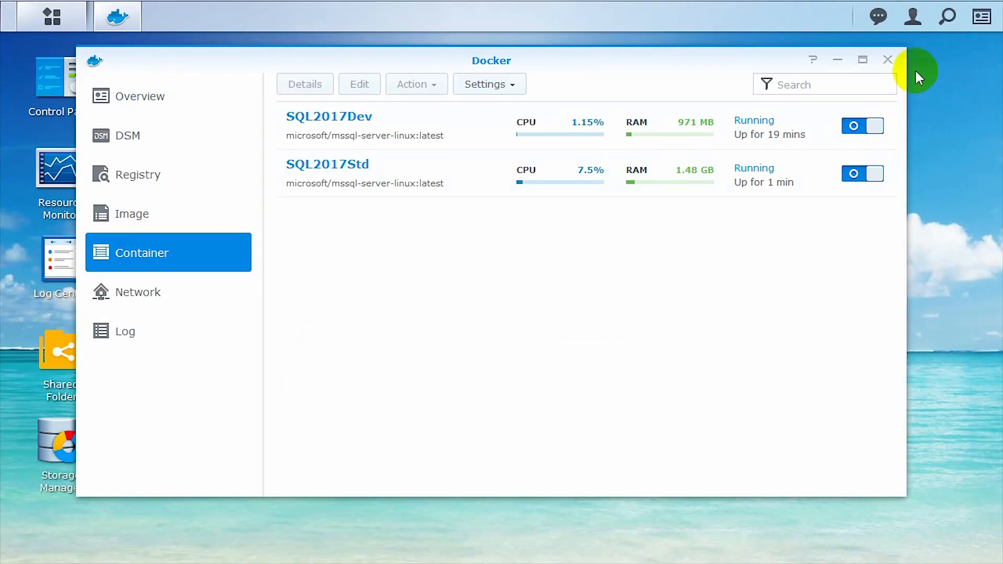
# Close the Docker window and relaunch Docker from the DSM main menu
pyautogui.click(887, 60)
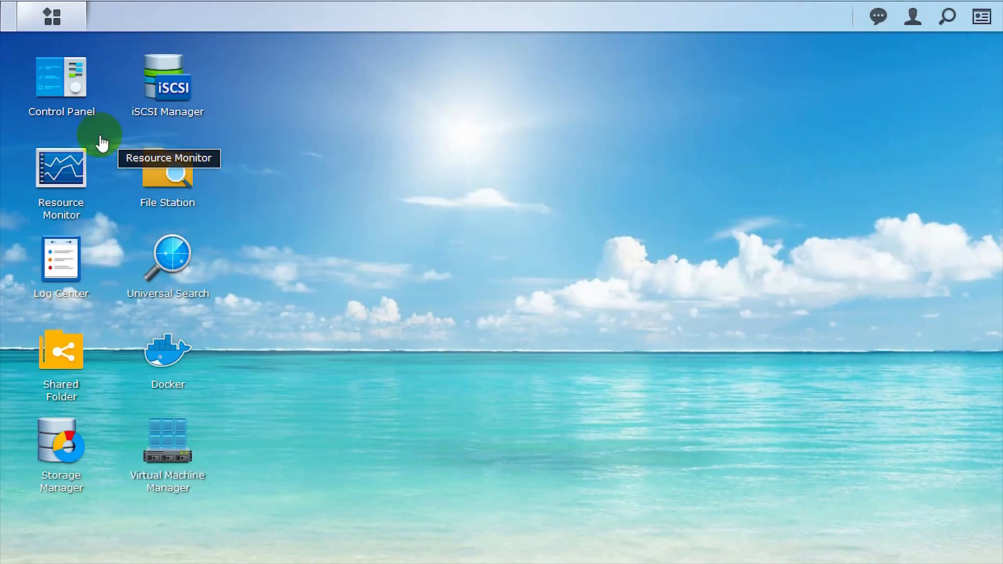
pyautogui.click(63, 17)
pyautogui.click(555, 139)
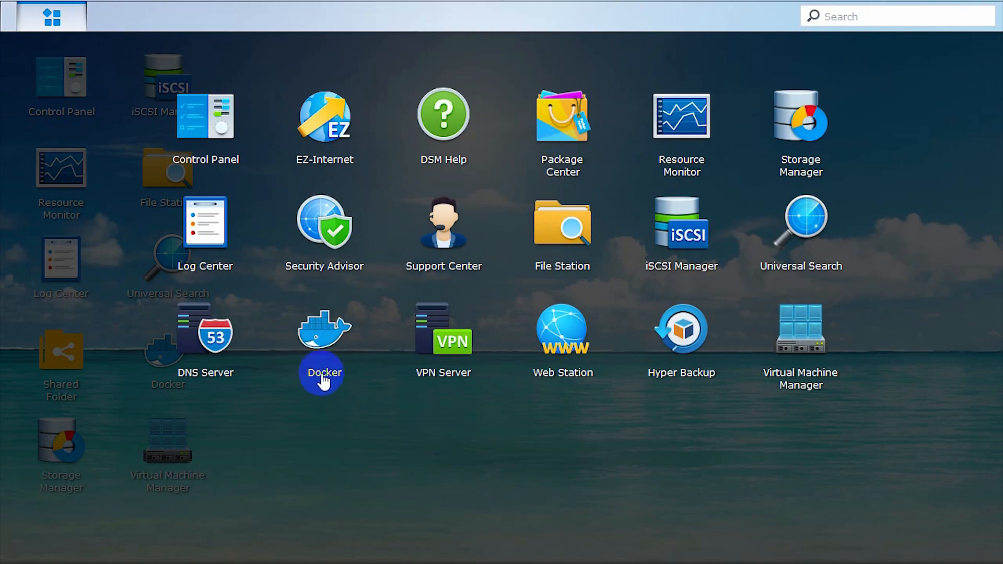
pyautogui.click(320, 347)
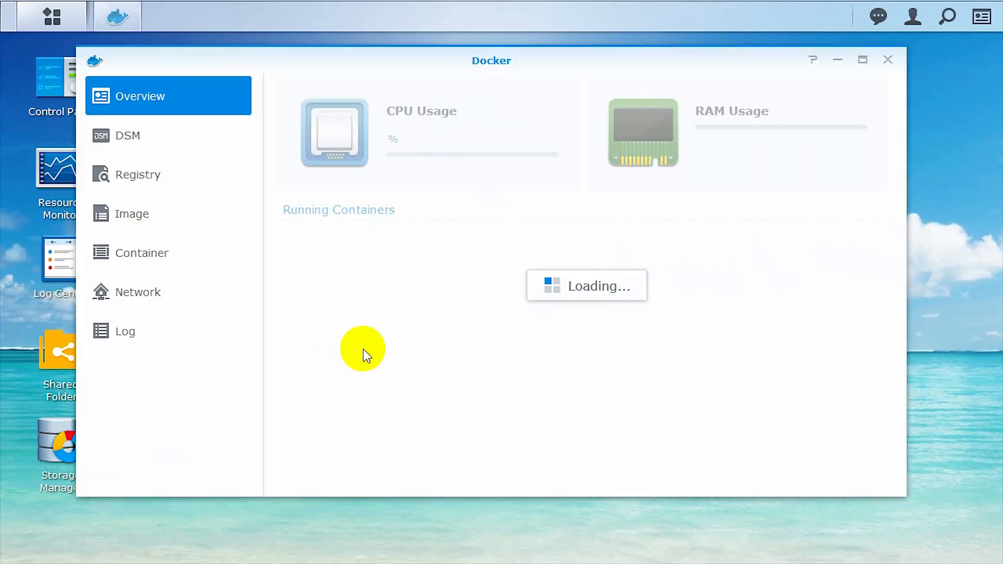
# Check Registry settings, search for 'mssql' and select microsoft/mssql-server-linux
pyautogui.click(152, 175)
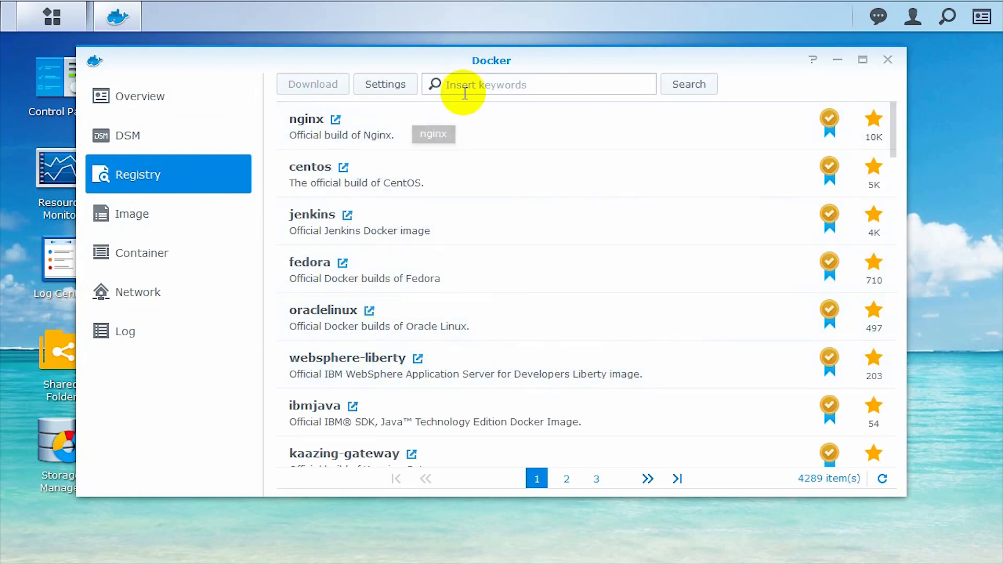
pyautogui.click(387, 87)
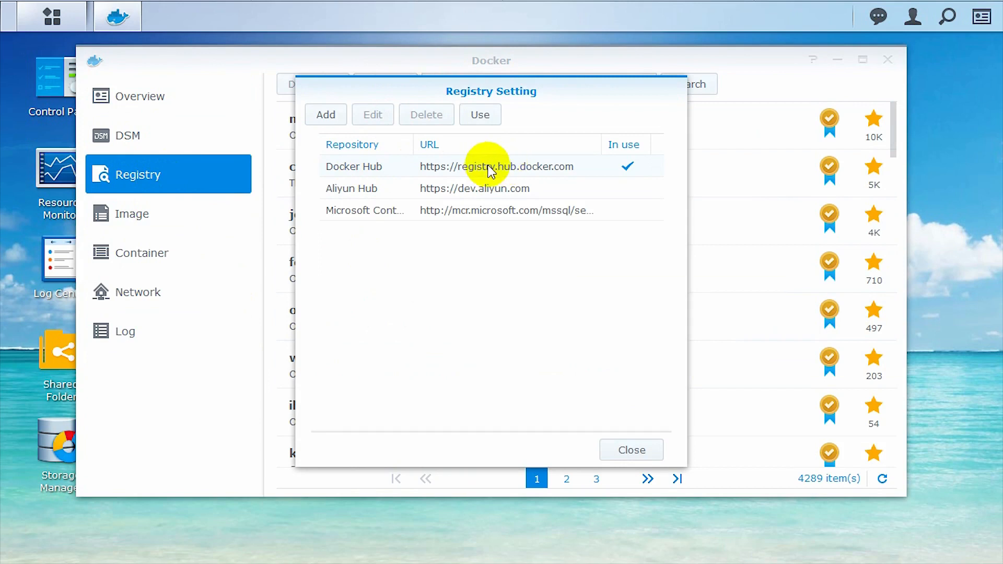
pyautogui.click(607, 450)
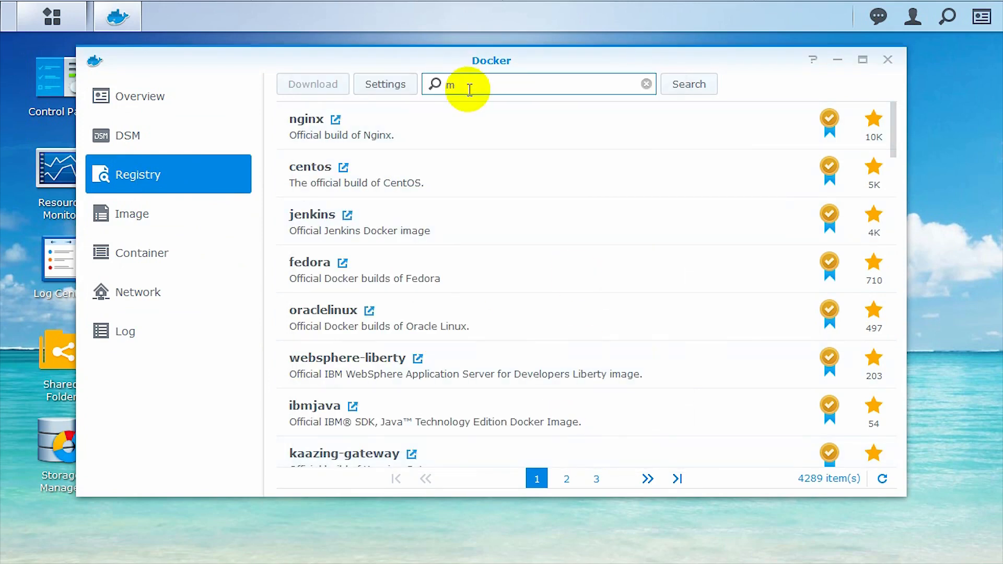
pyautogui.press('Return')
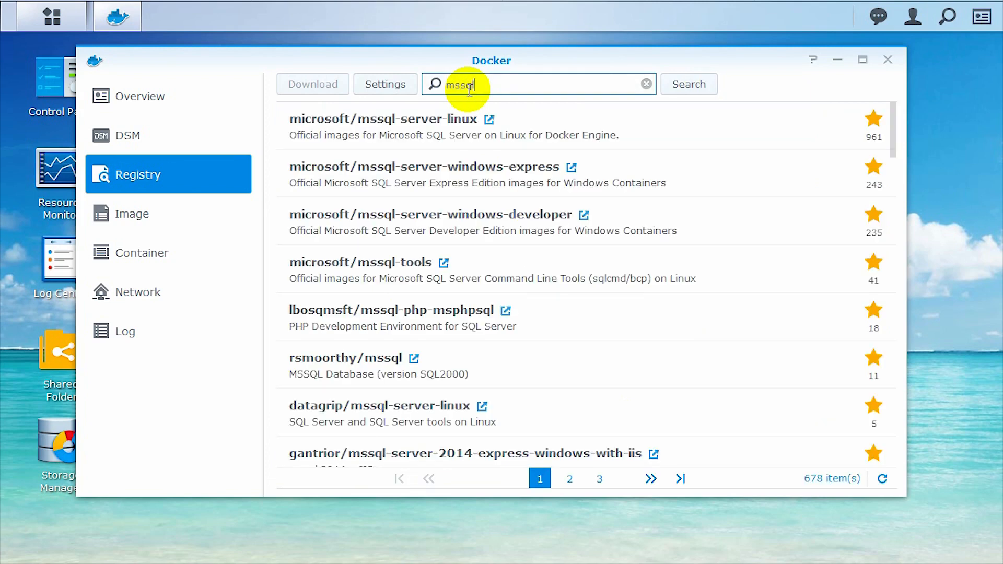
pyautogui.click(361, 136)
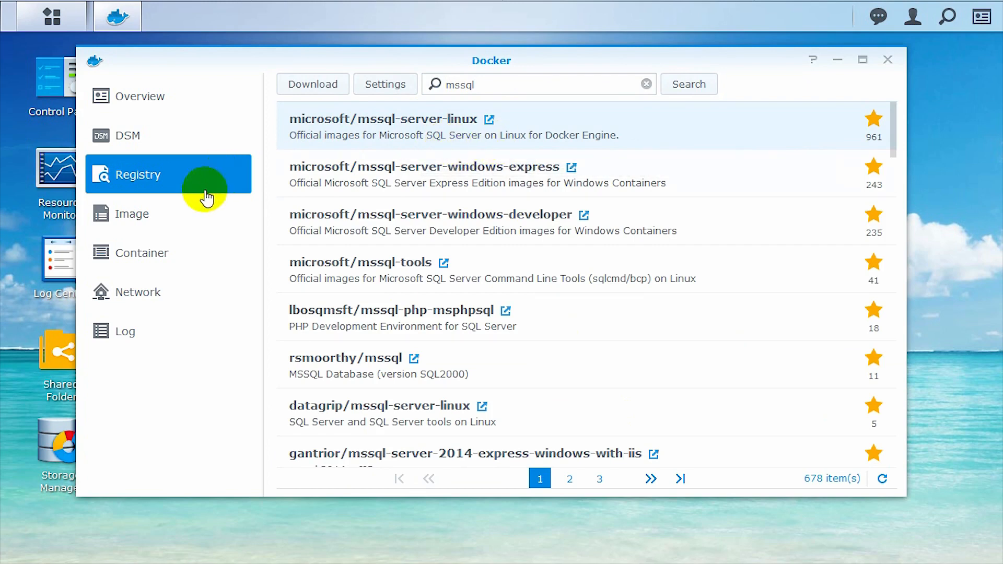
# Check the mssql-server-linux:latest image, then stop the SQL2017Std and SQL2017Dev containers
pyautogui.click(181, 218)
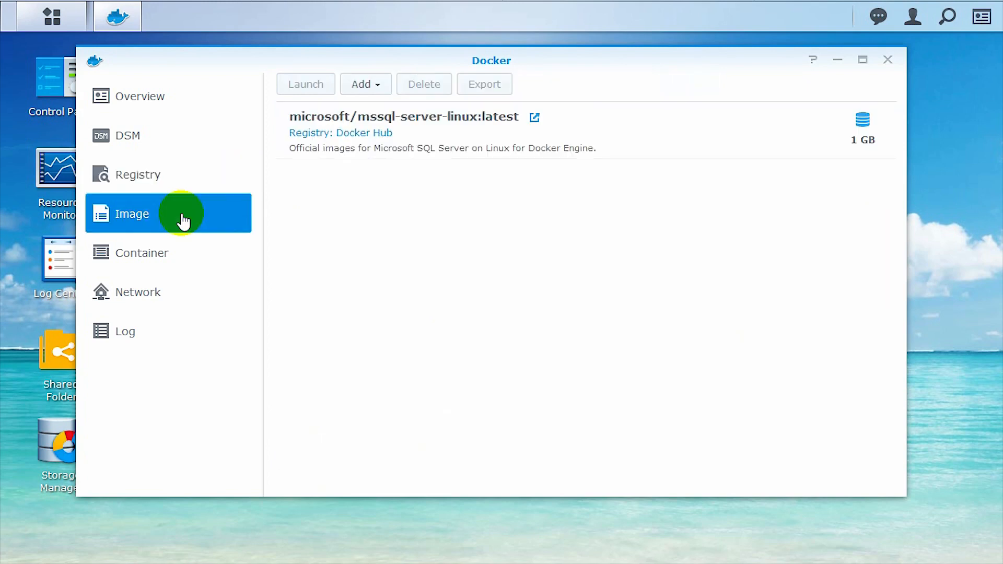
pyautogui.click(520, 141)
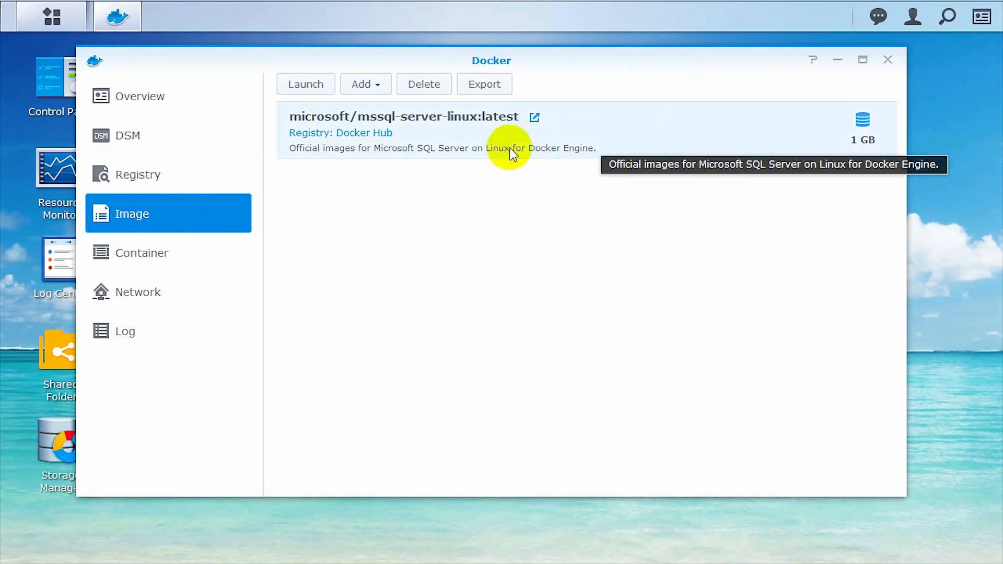
pyautogui.click(135, 259)
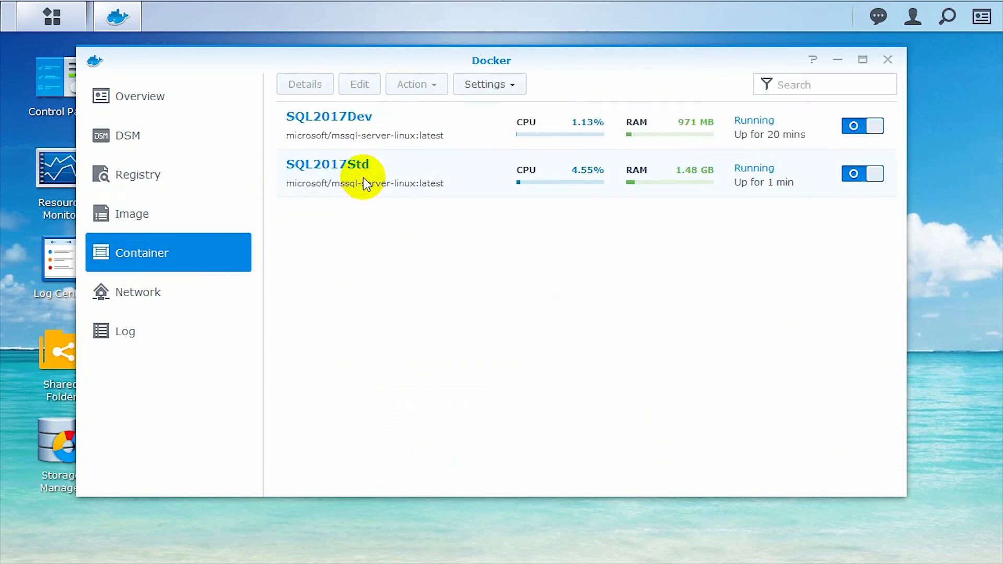
pyautogui.click(362, 178)
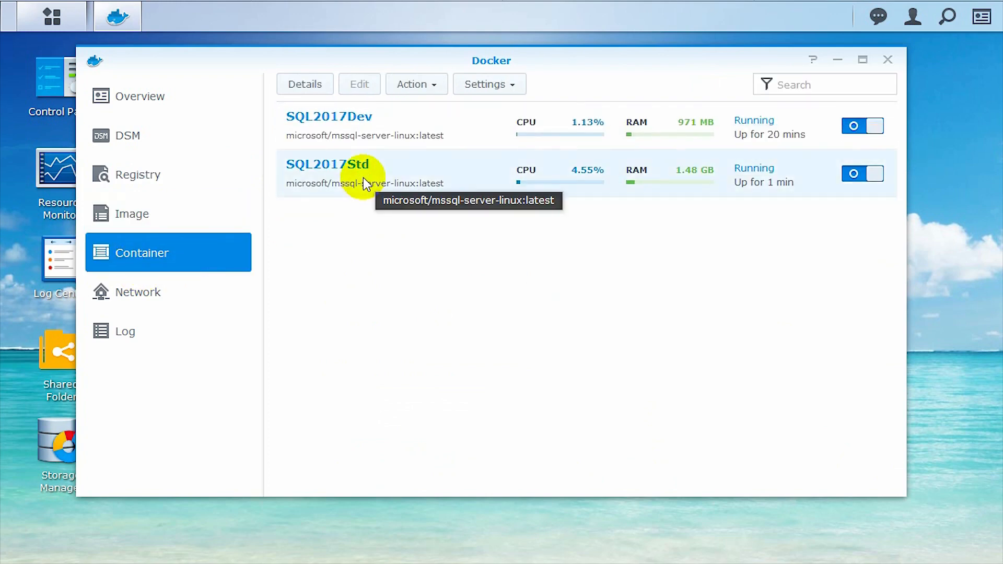
pyautogui.rightClick(413, 183)
pyautogui.click(434, 241)
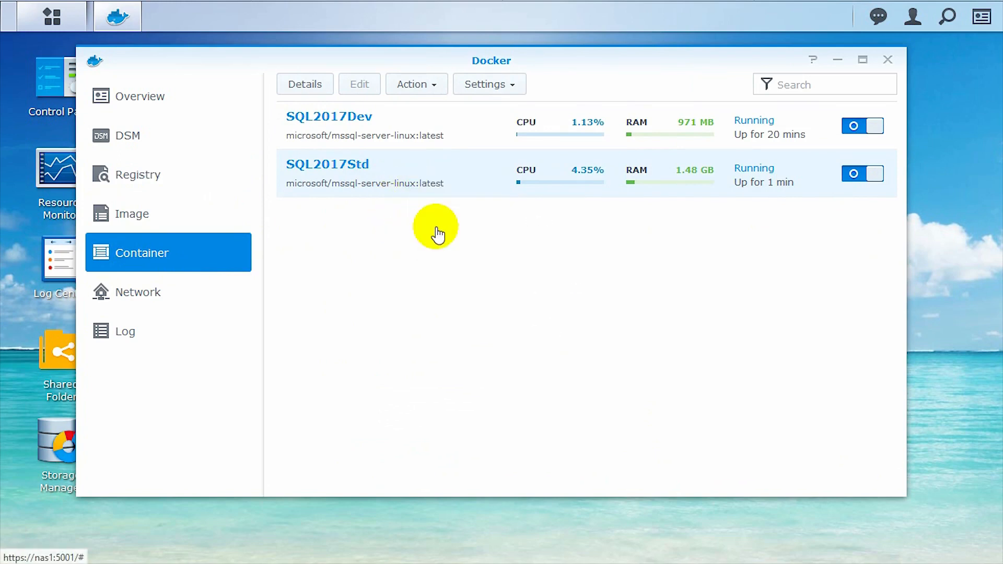
pyautogui.rightClick(392, 178)
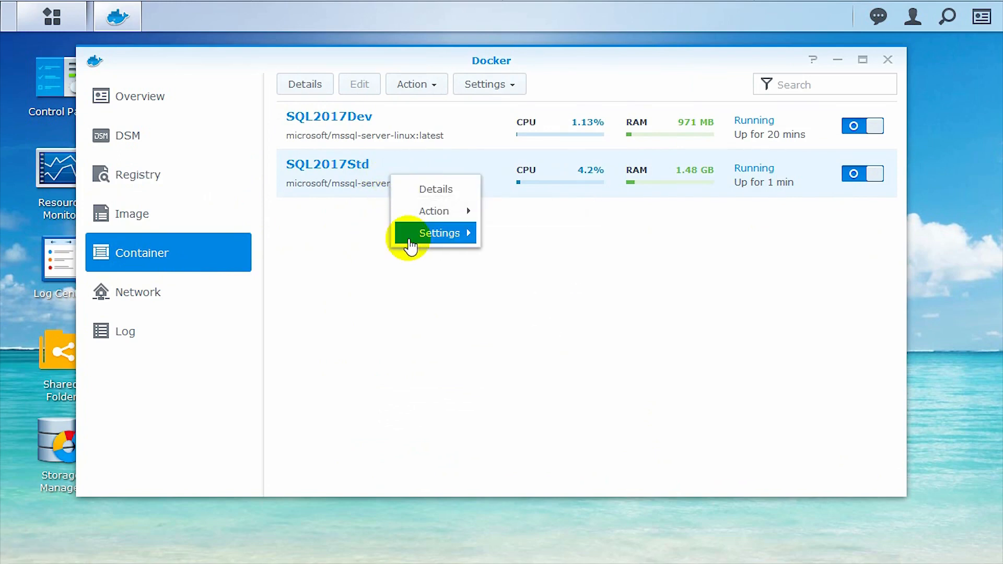
pyautogui.moveTo(452, 216)
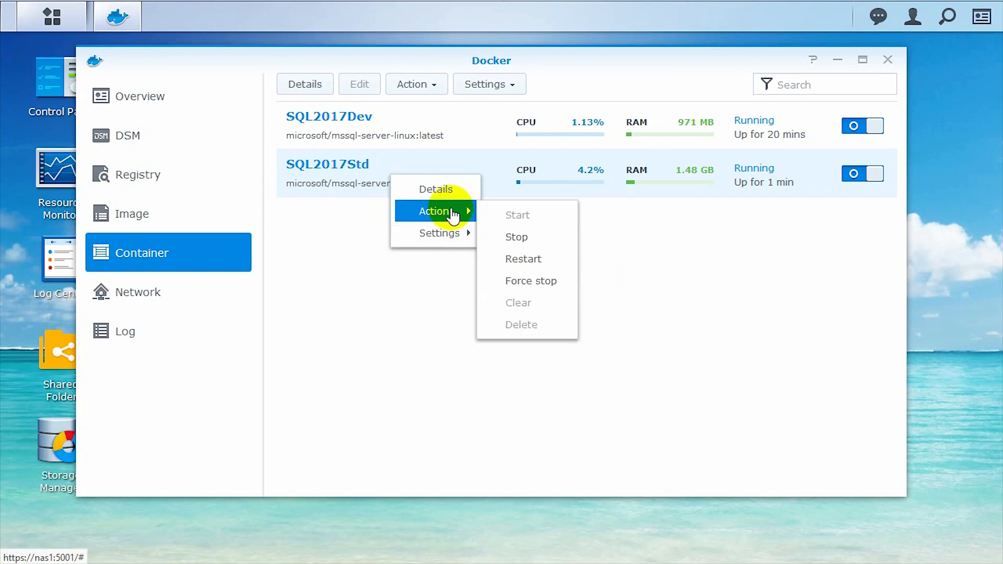
pyautogui.click(509, 235)
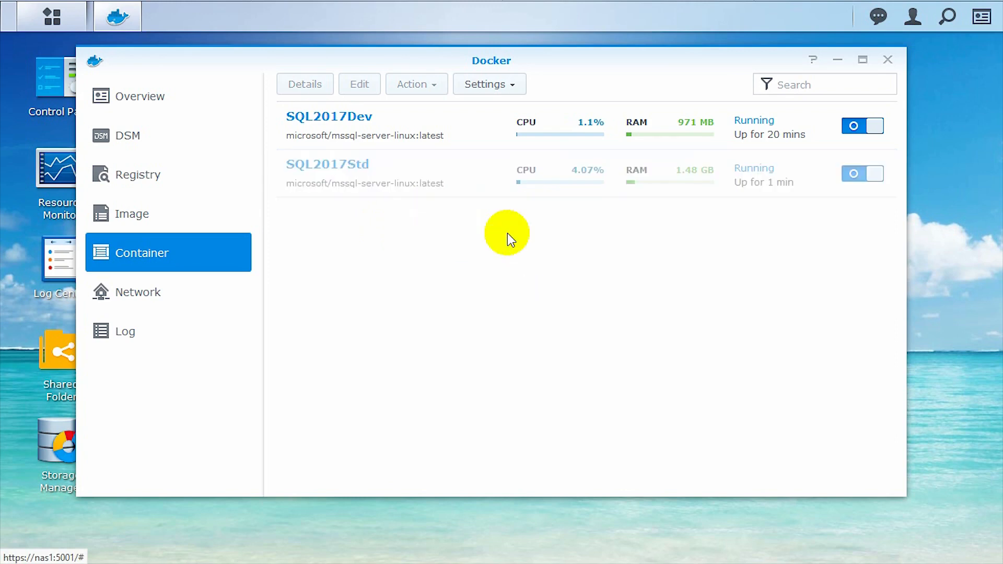
pyautogui.click(853, 126)
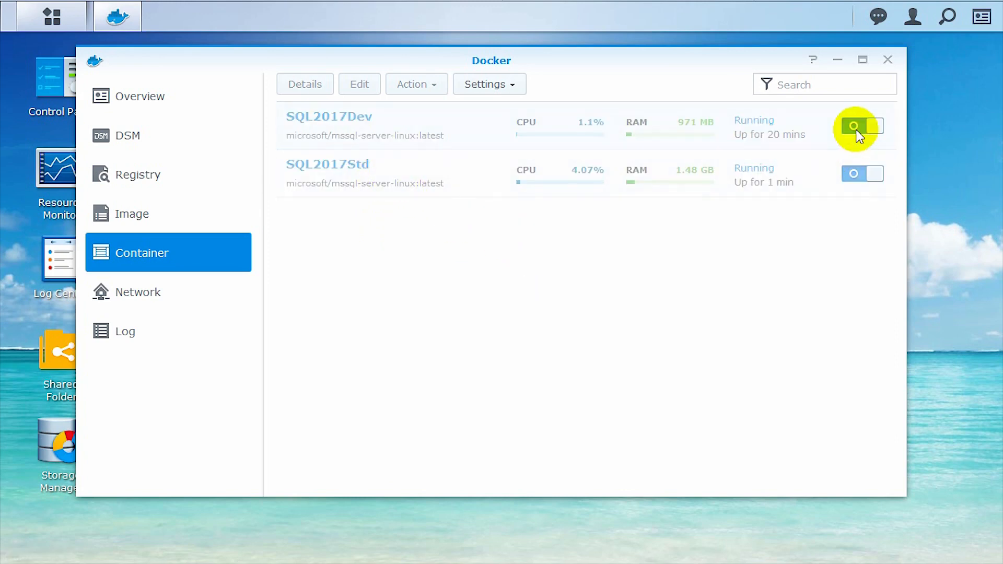
# Delete the SQL2017Std and SQL2017Dev containers, confirming each deletion
pyautogui.rightClick(371, 181)
pyautogui.moveTo(400, 238)
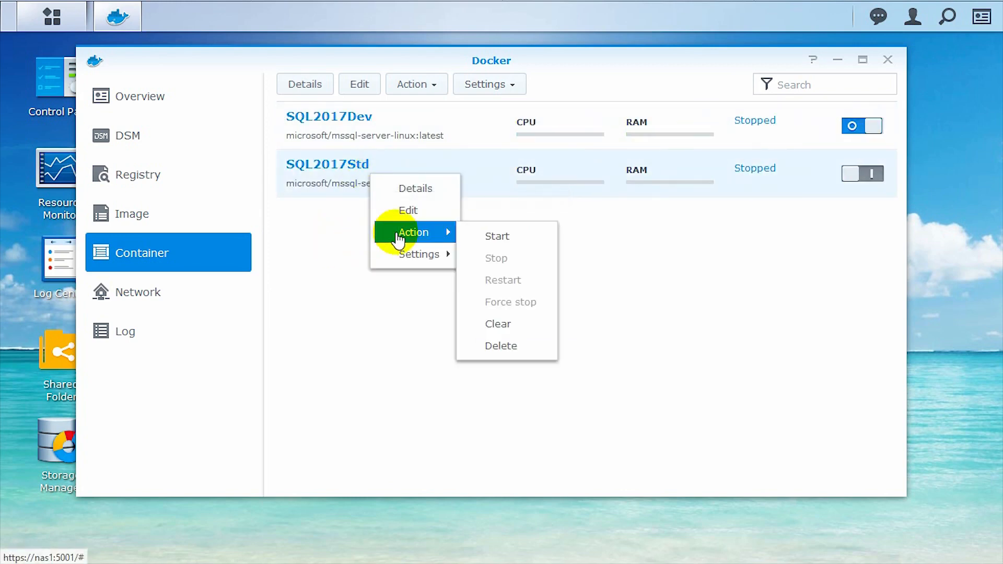
pyautogui.click(509, 347)
pyautogui.click(601, 313)
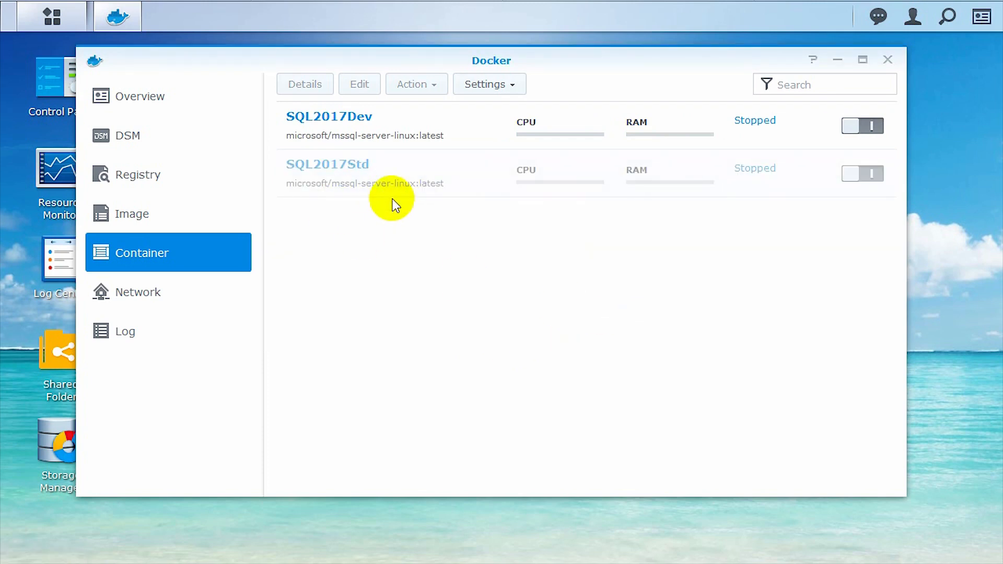
pyautogui.rightClick(399, 124)
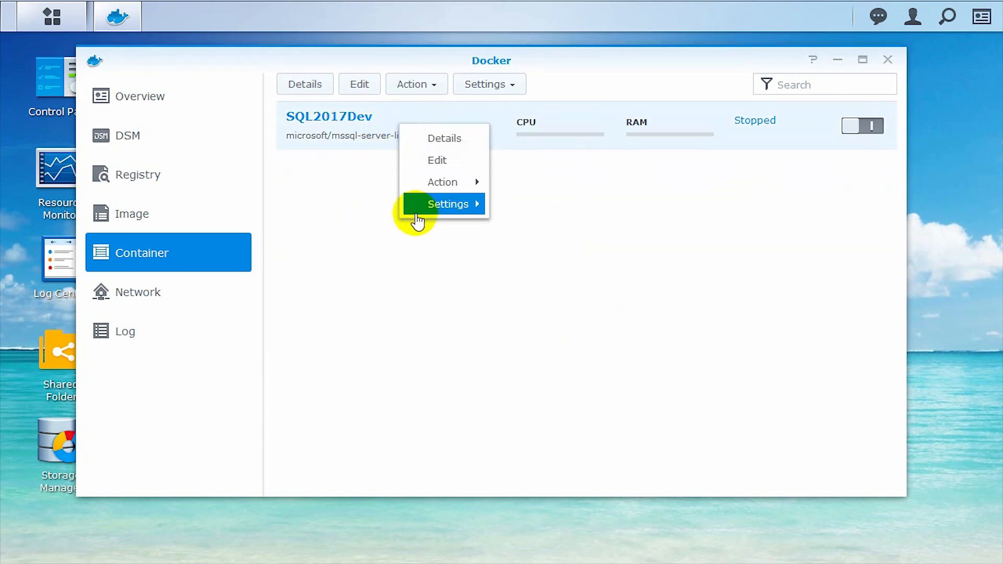
pyautogui.moveTo(415, 183)
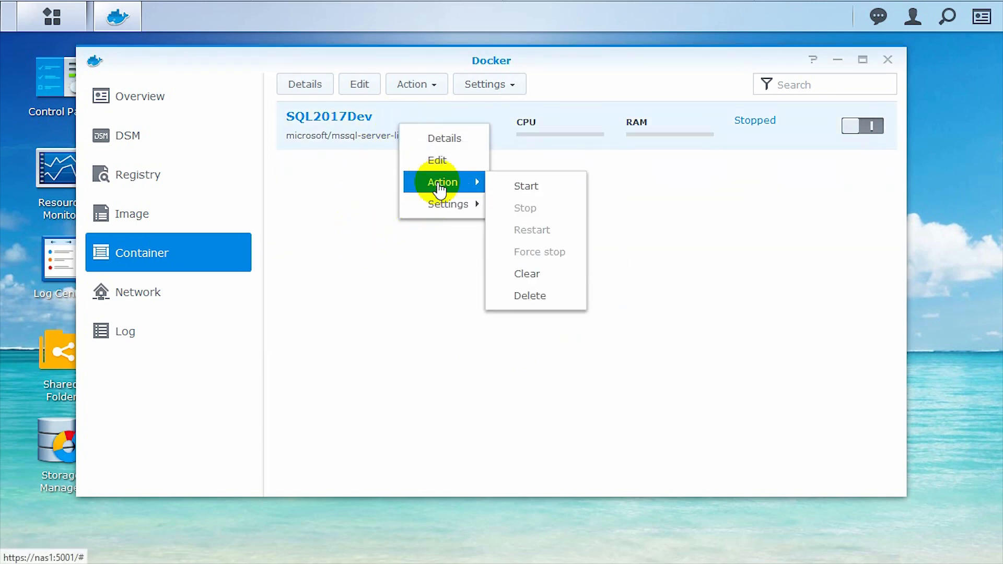
pyautogui.click(530, 295)
pyautogui.click(599, 318)
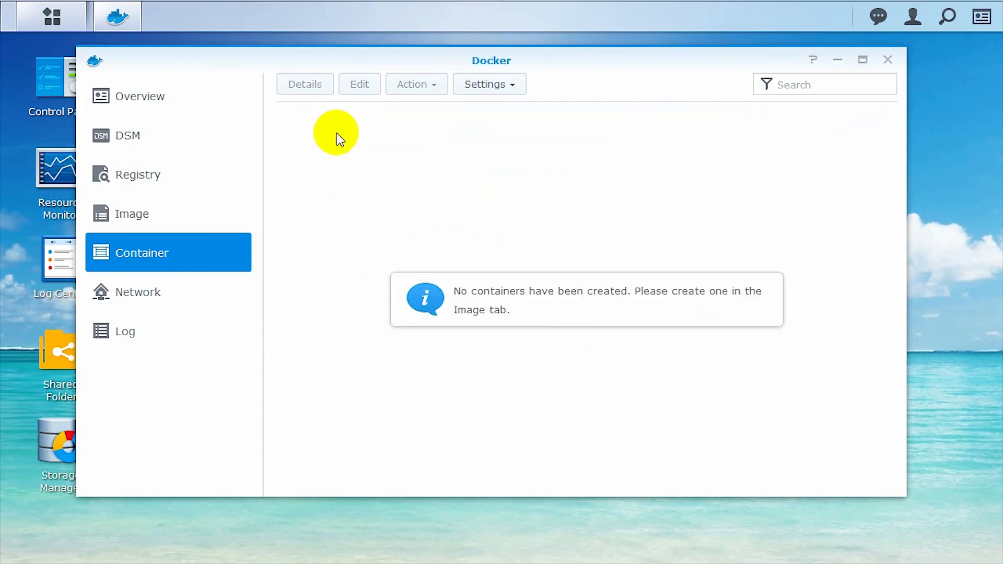
# Create a container from the mssql-server-linux image and name it SQL2017Dev
pyautogui.click(214, 214)
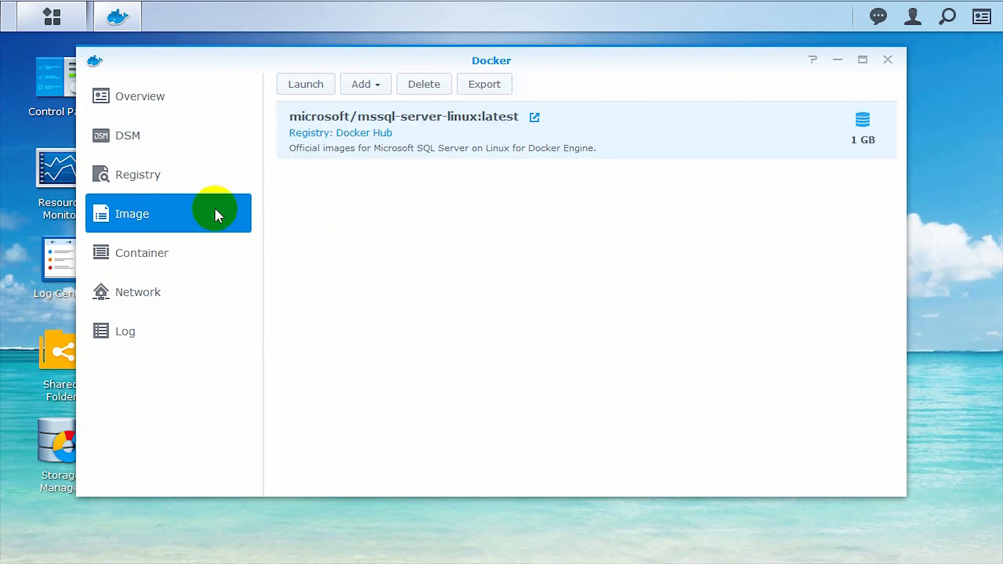
pyautogui.doubleClick(451, 128)
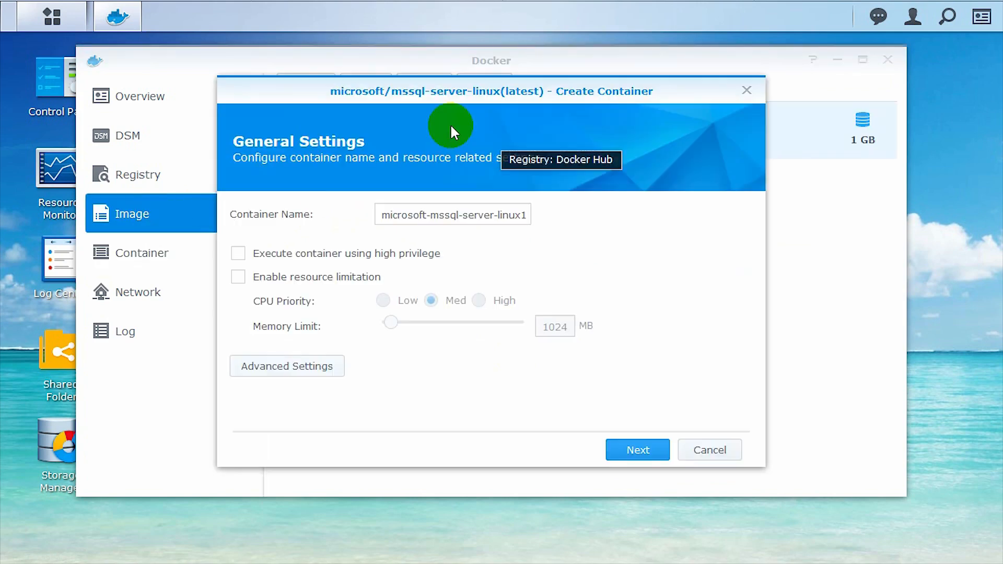
pyautogui.click(396, 215)
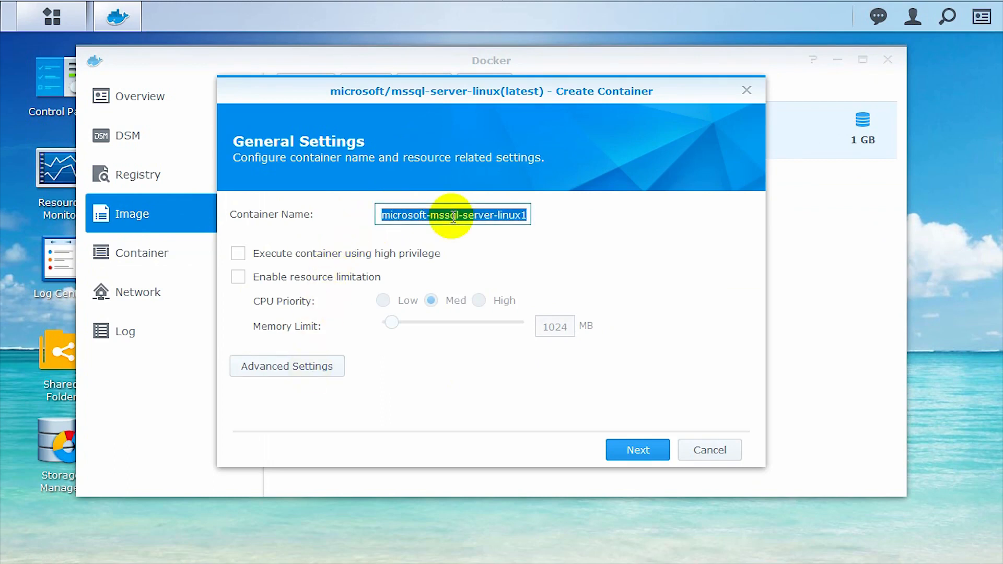
pyautogui.write('SQL2017Dev')
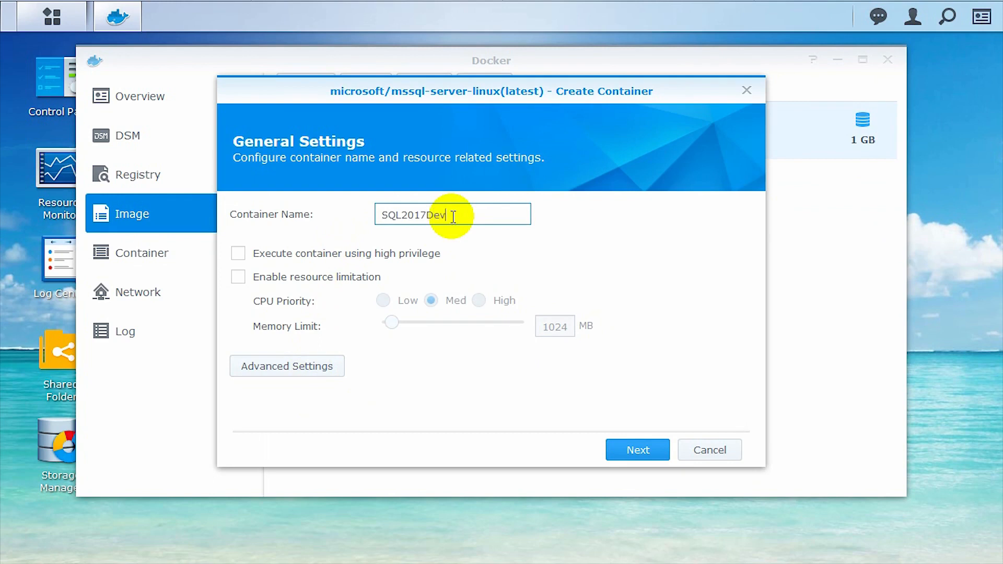
# Review the Volume, Network, Port, Links and Environment settings, then finish the wizard running the container
pyautogui.click(315, 366)
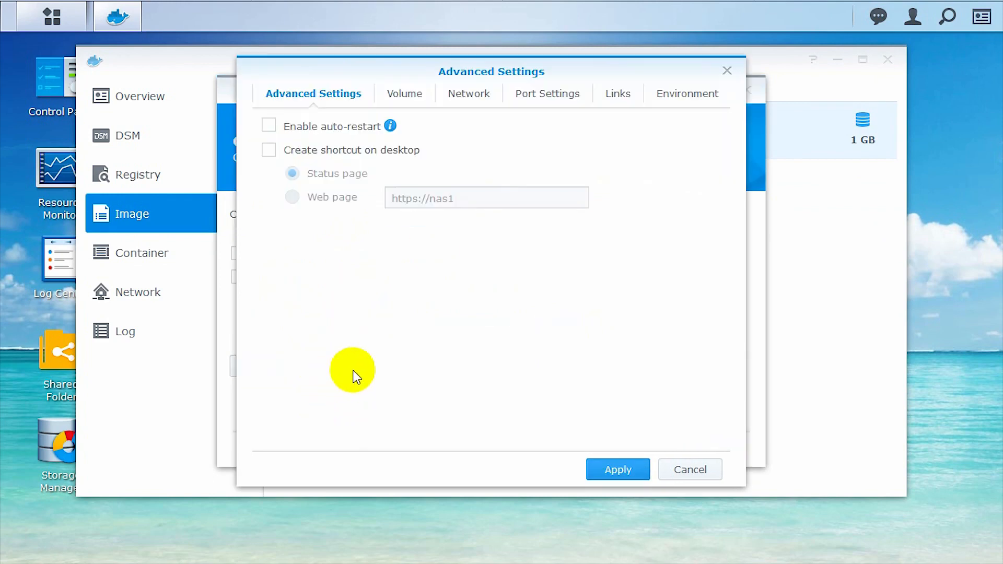
pyautogui.click(415, 101)
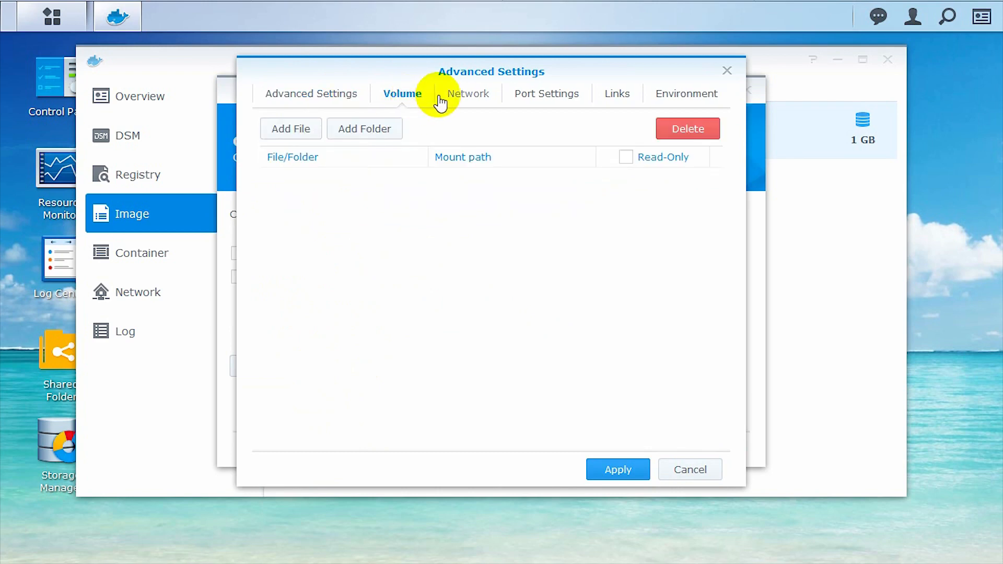
pyautogui.click(492, 101)
pyautogui.click(532, 102)
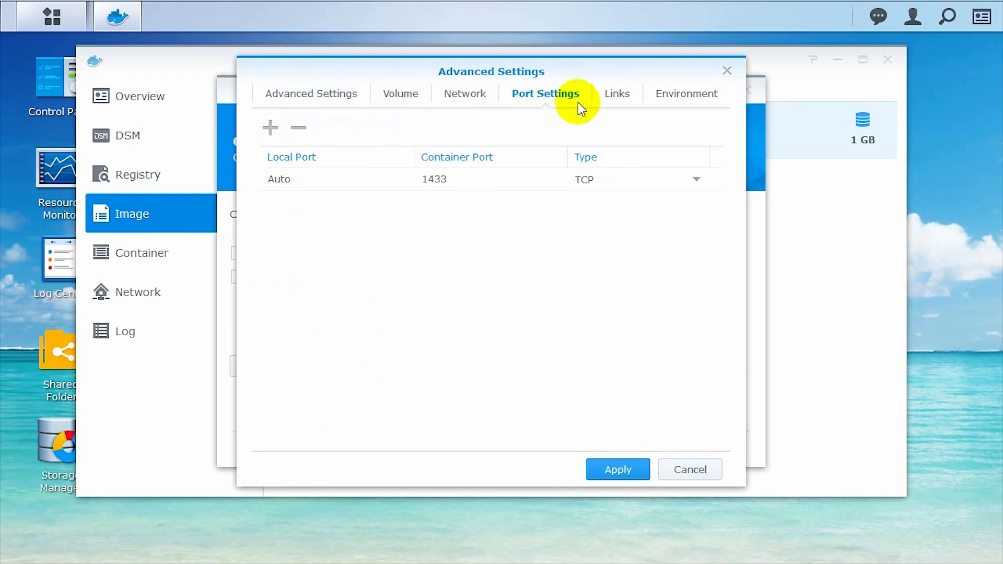
pyautogui.click(608, 100)
pyautogui.click(673, 101)
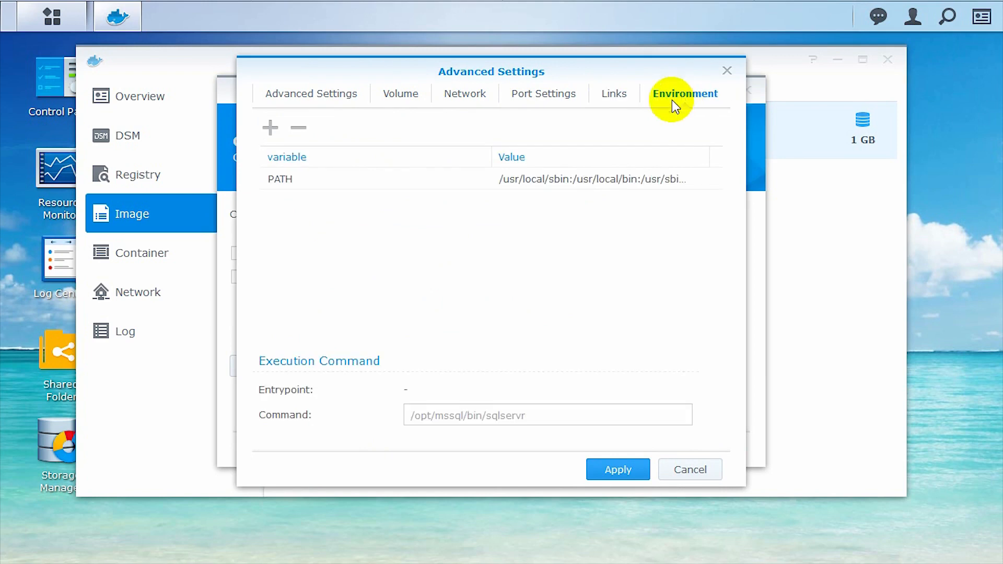
pyautogui.click(289, 97)
pyautogui.click(609, 469)
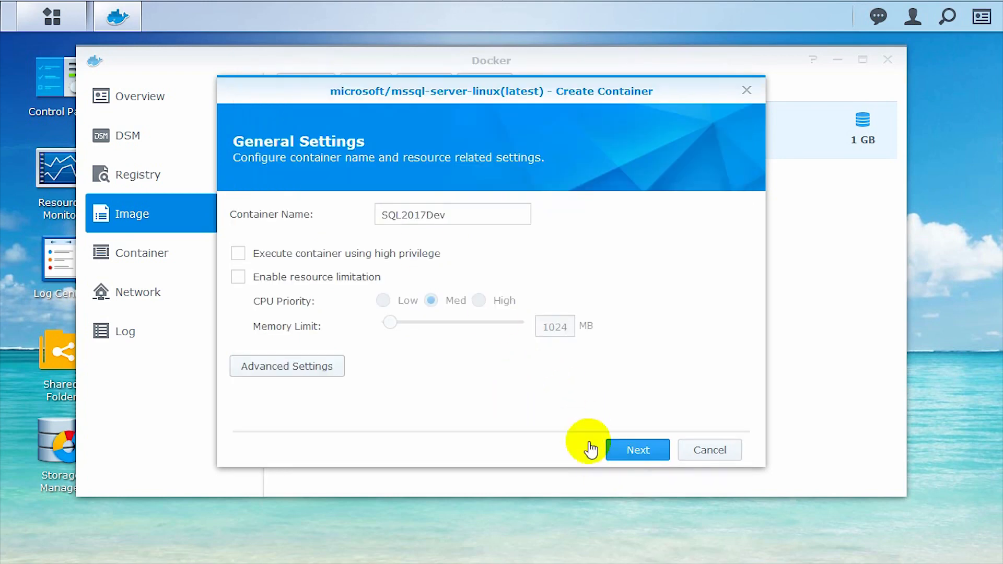
pyautogui.click(648, 461)
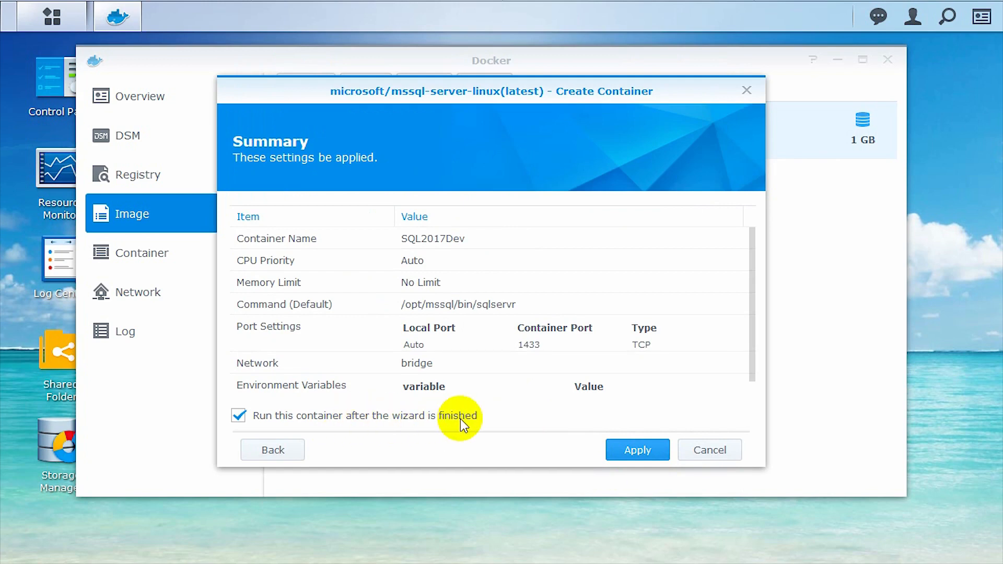
pyautogui.click(638, 451)
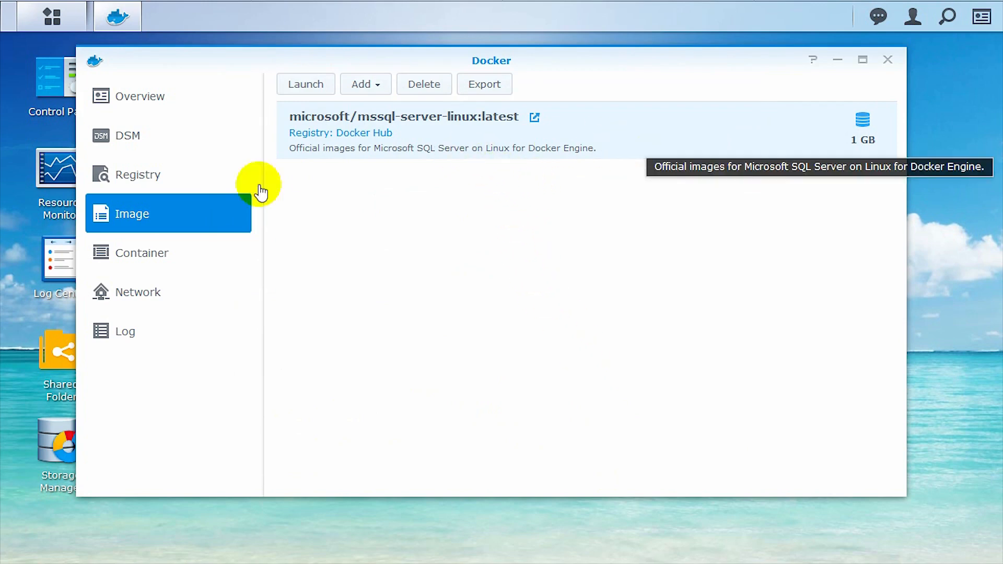
# Switch the SQL2017Dev container on and review its action menu
pyautogui.click(191, 251)
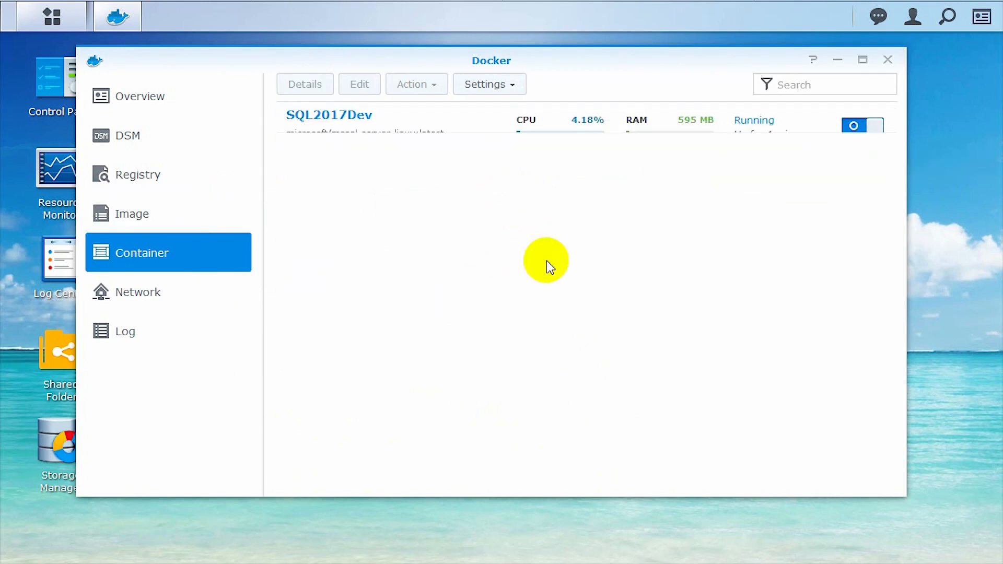
pyautogui.click(433, 130)
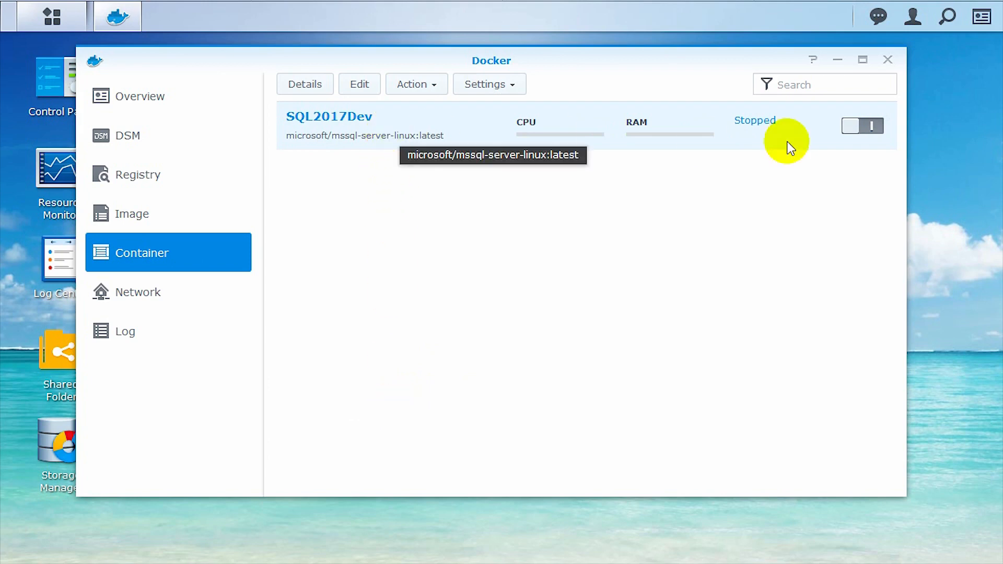
pyautogui.click(862, 129)
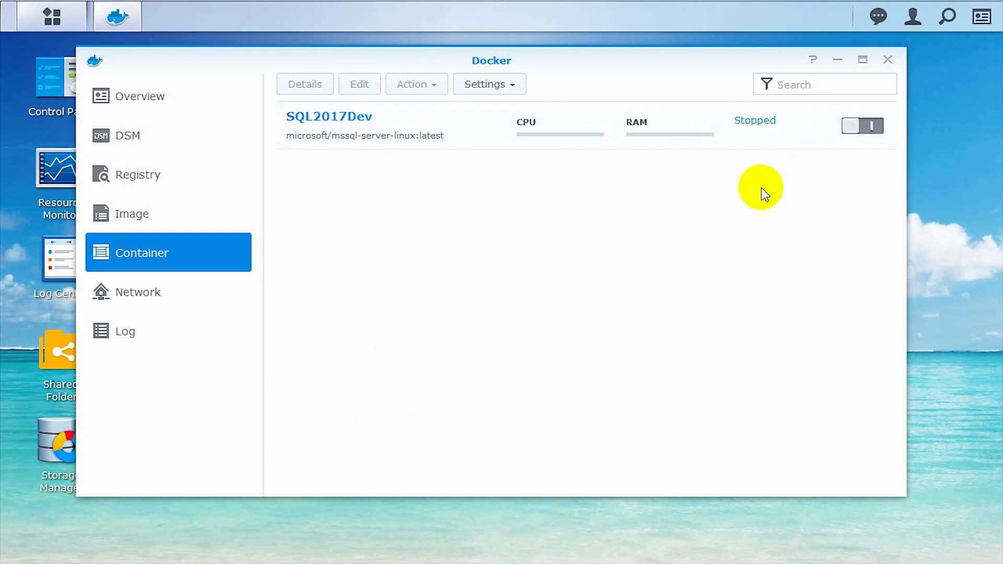
pyautogui.click(340, 128)
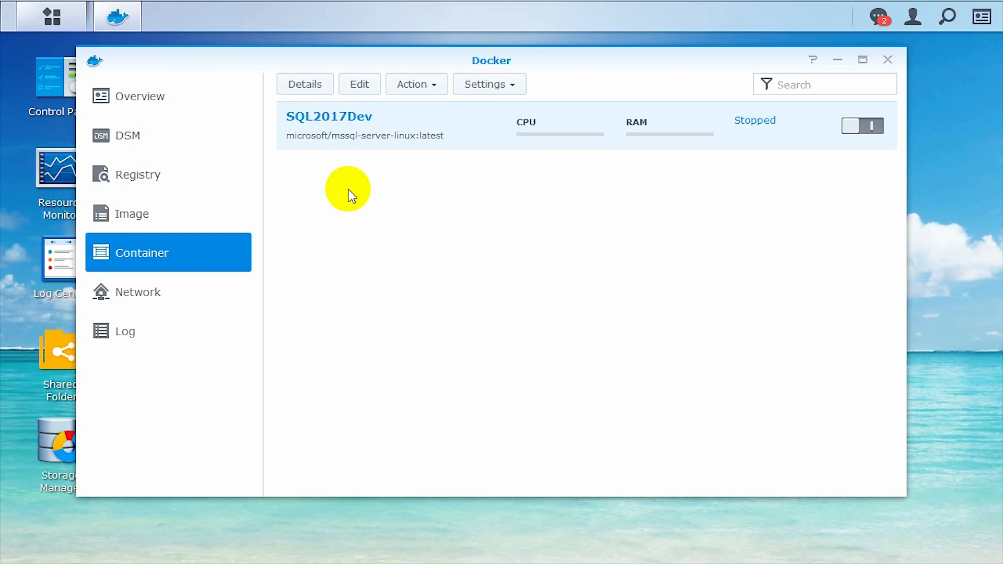
pyautogui.rightClick(357, 135)
pyautogui.moveTo(370, 196)
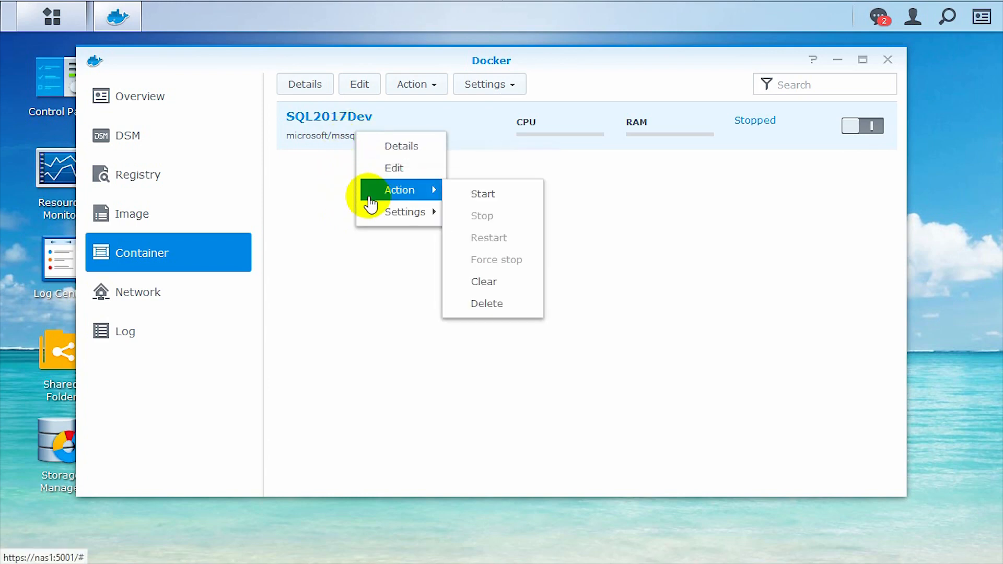
pyautogui.moveTo(379, 219)
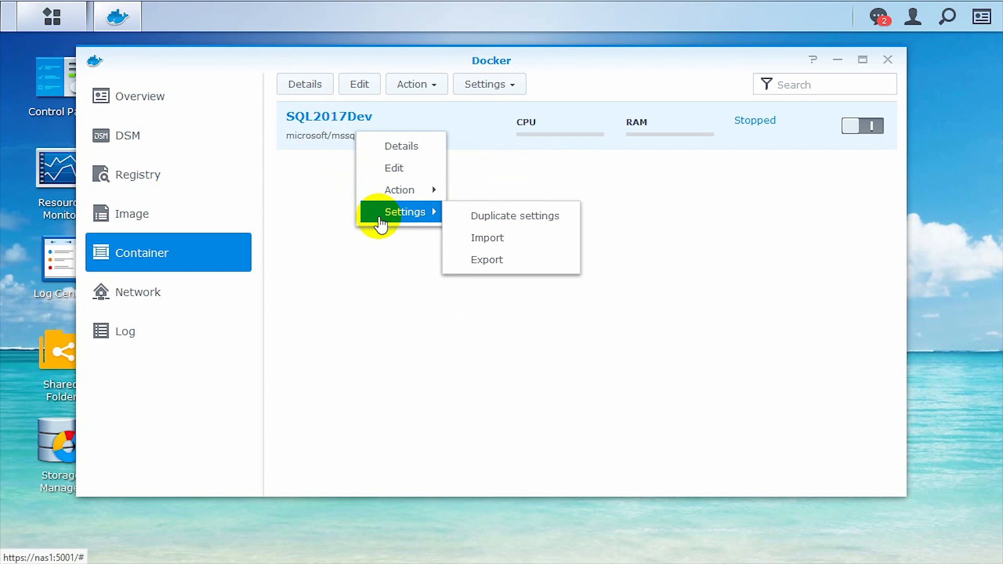
pyautogui.click(324, 145)
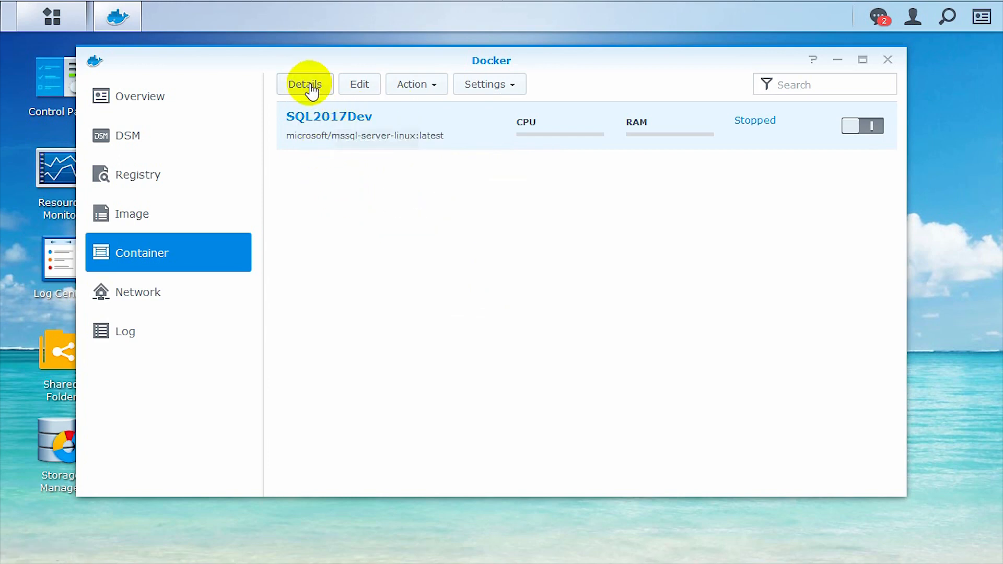
# Browse the Docker event log, then bring up SQL2017Dev's actions in the container list
pyautogui.click(120, 342)
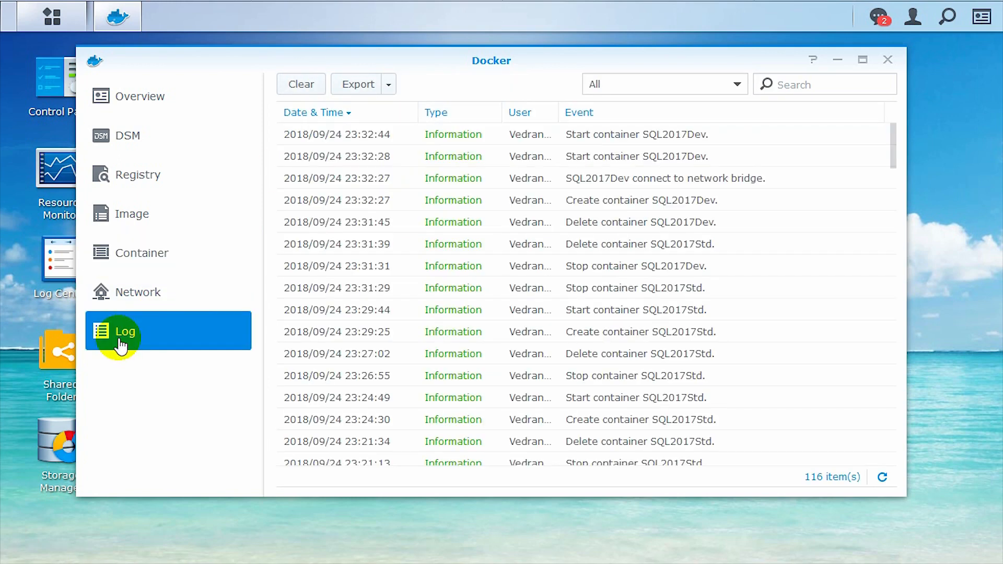
pyautogui.scroll(-20, 463, 246)
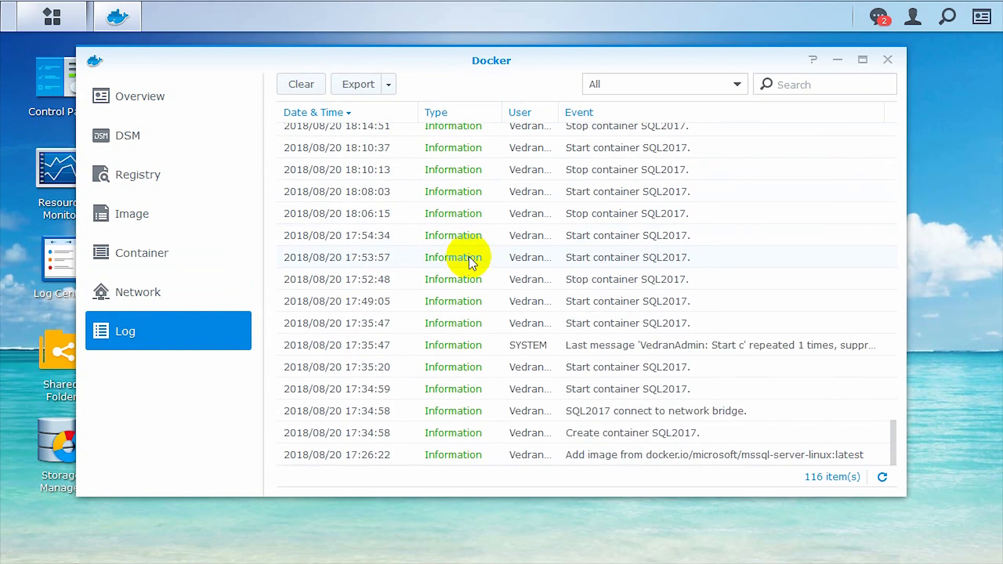
pyautogui.scroll(20, 392, 455)
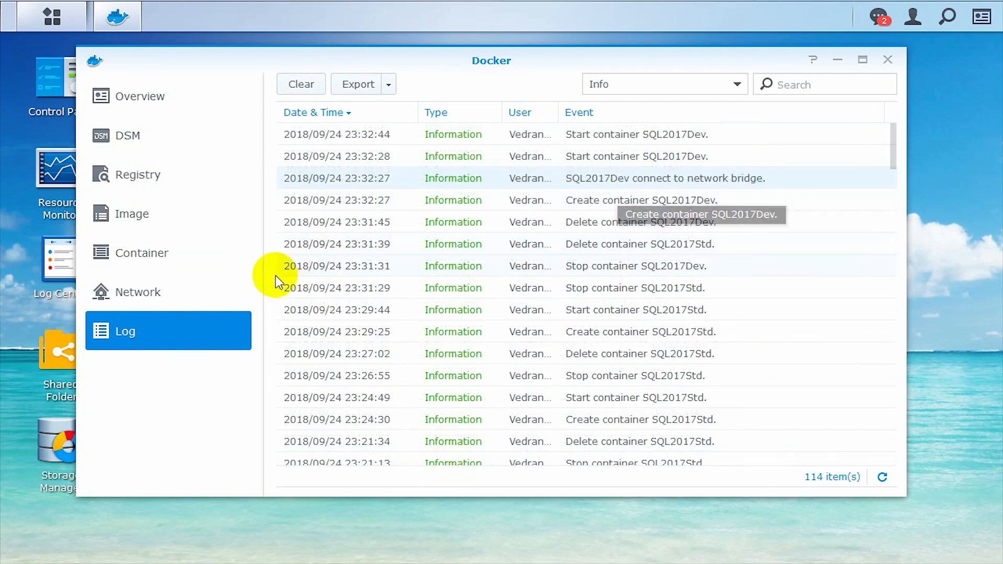
pyautogui.click(191, 254)
pyautogui.rightClick(409, 121)
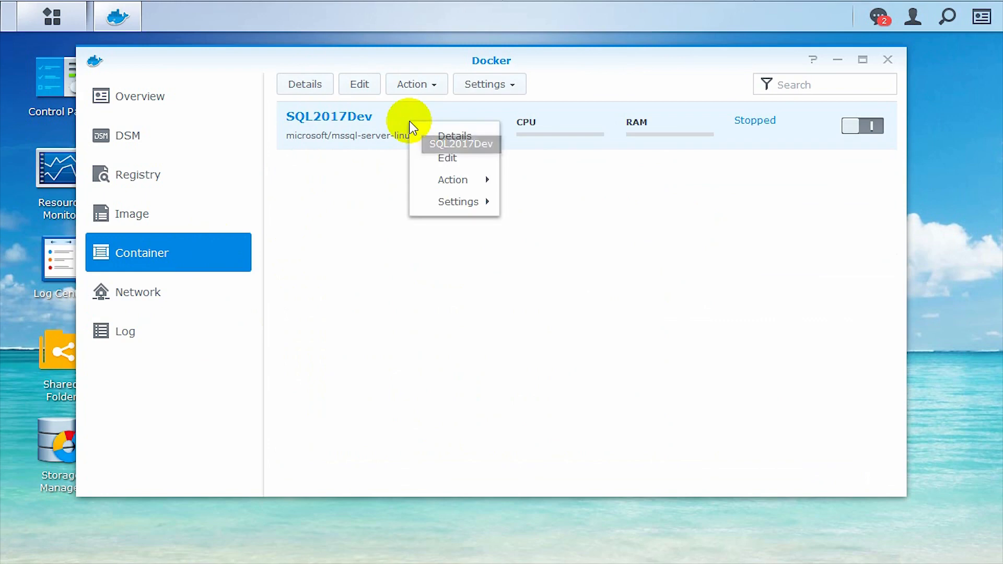
# Open SQL2017Dev's details, read the log's EULA-acceptance messages, and close the window
pyautogui.click(447, 137)
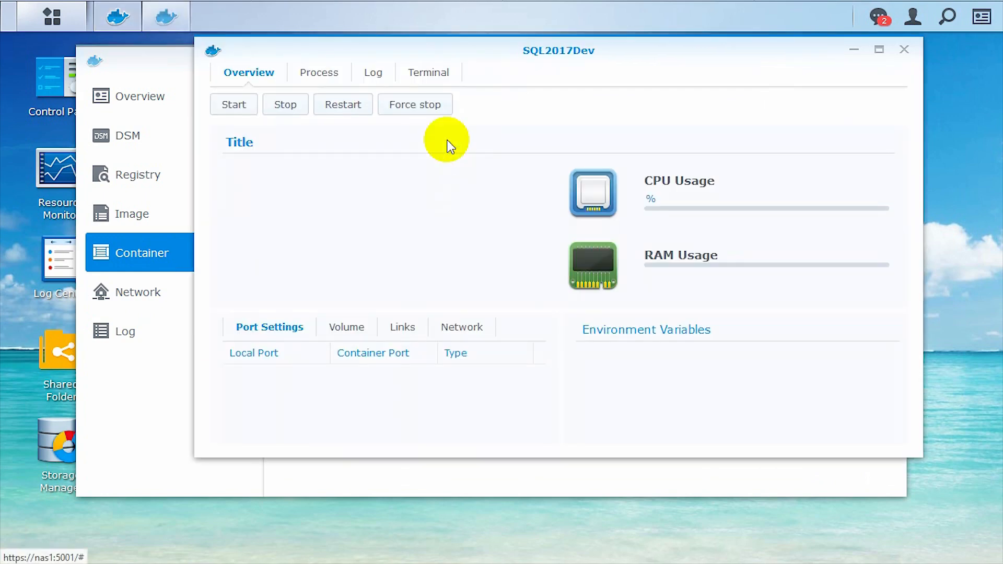
pyautogui.click(373, 72)
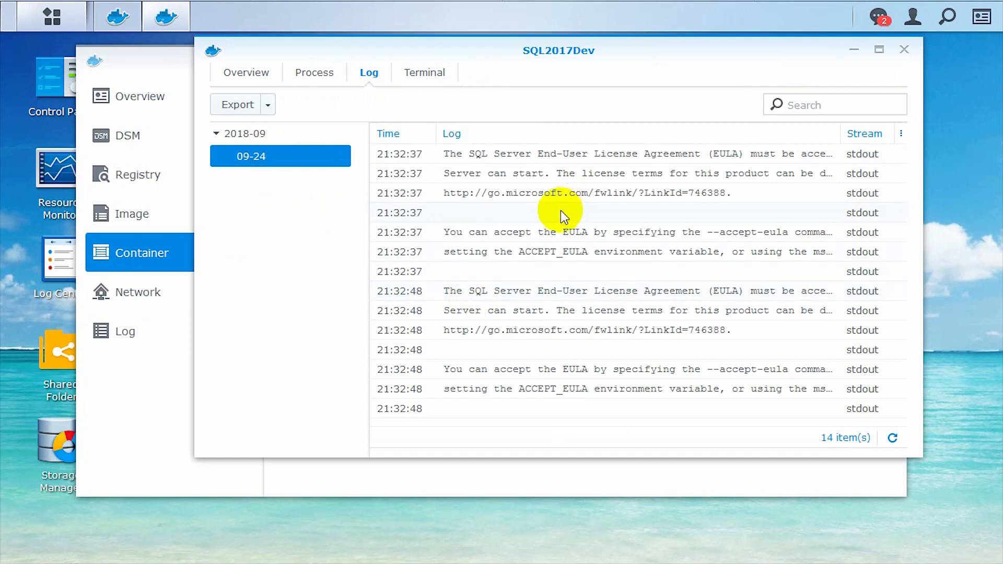
pyautogui.moveTo(589, 51); pyautogui.dragTo(598, 71)
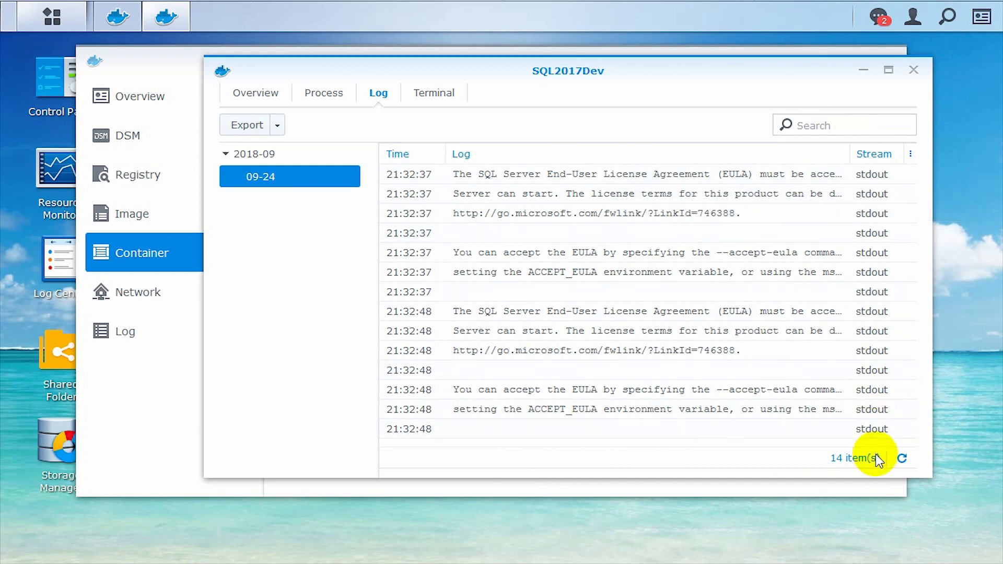
pyautogui.click(914, 71)
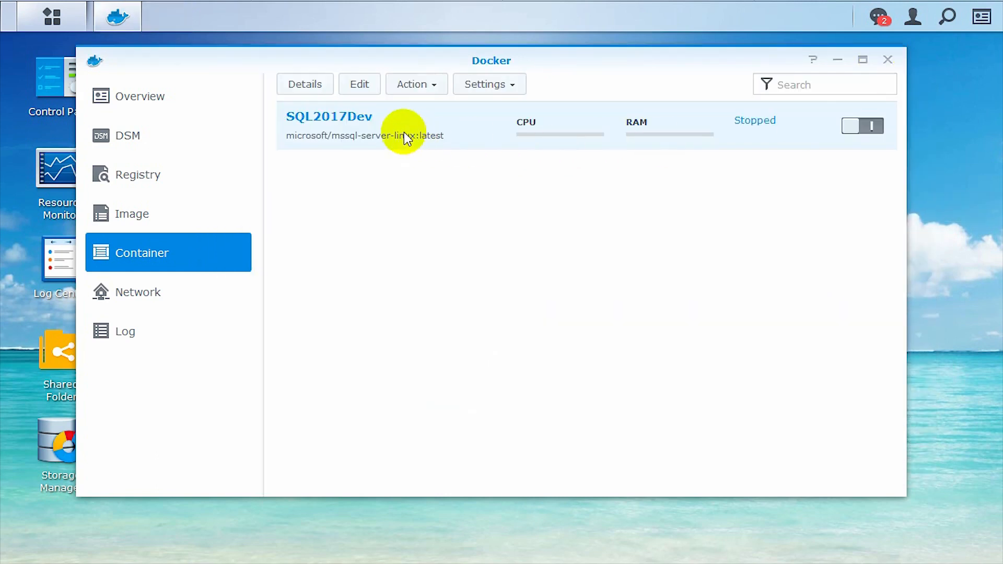
# Open the microsoft/mssql-server-linux image's Docker Hub page and scroll down to its Requirements
pyautogui.click(170, 219)
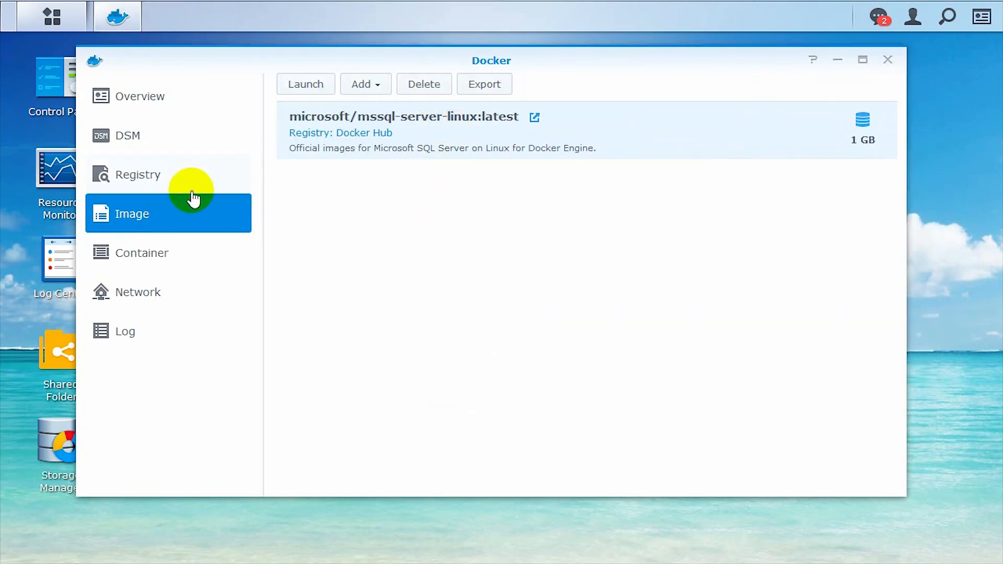
pyautogui.click(534, 118)
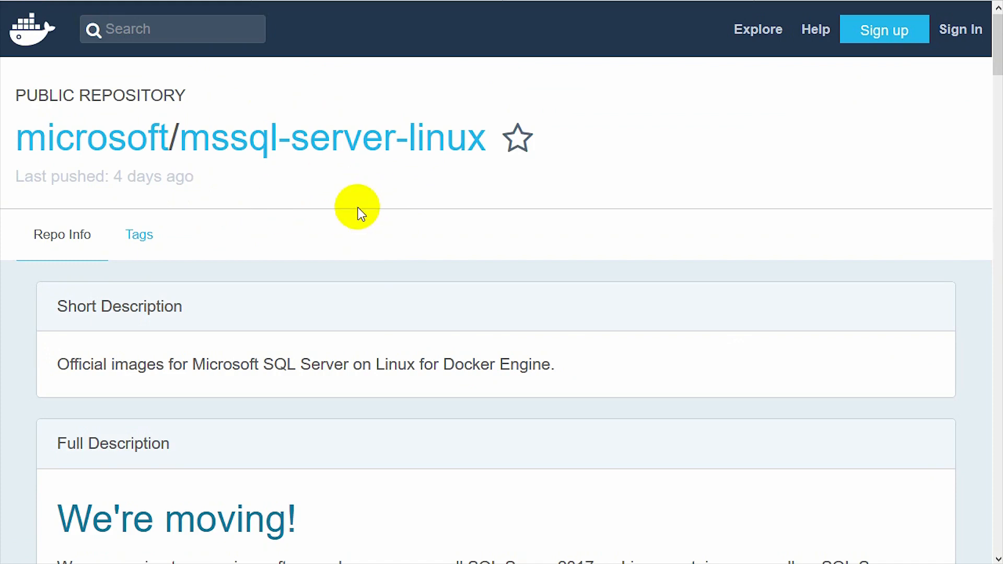
pyautogui.scroll(-4, 360, 213)
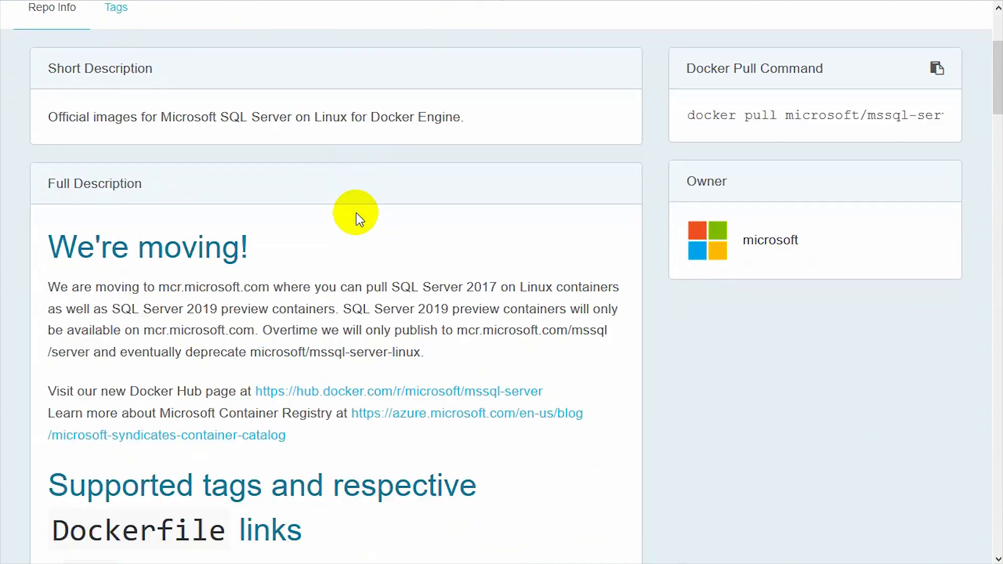
pyautogui.scroll(-7, 360, 218)
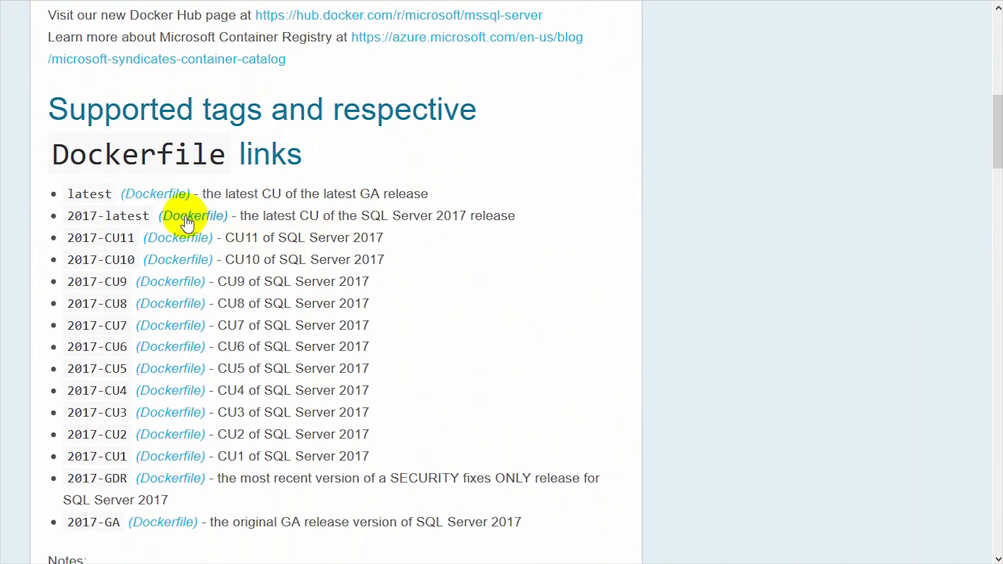
pyautogui.scroll(-8, 369, 235)
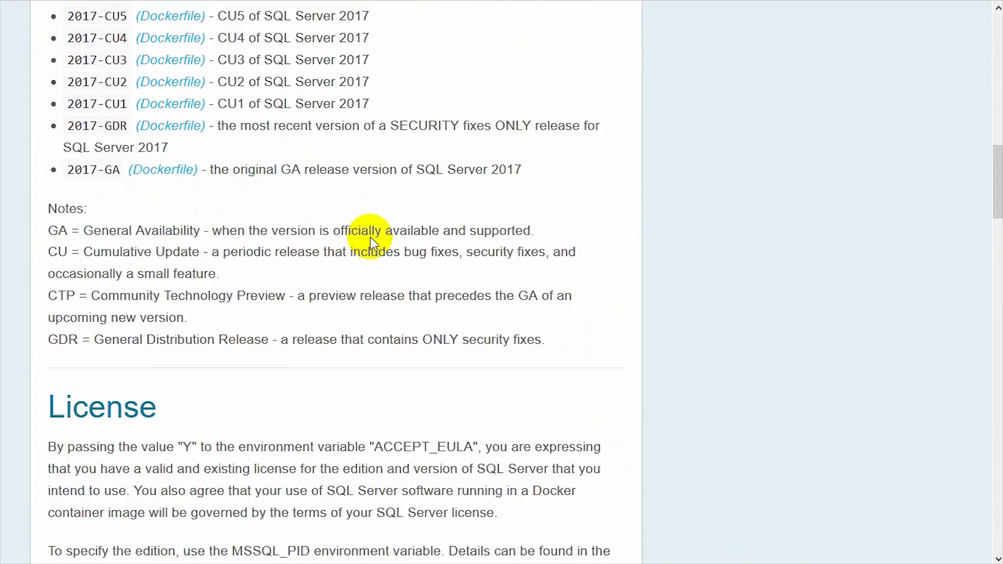
pyautogui.scroll(-16, 370, 241)
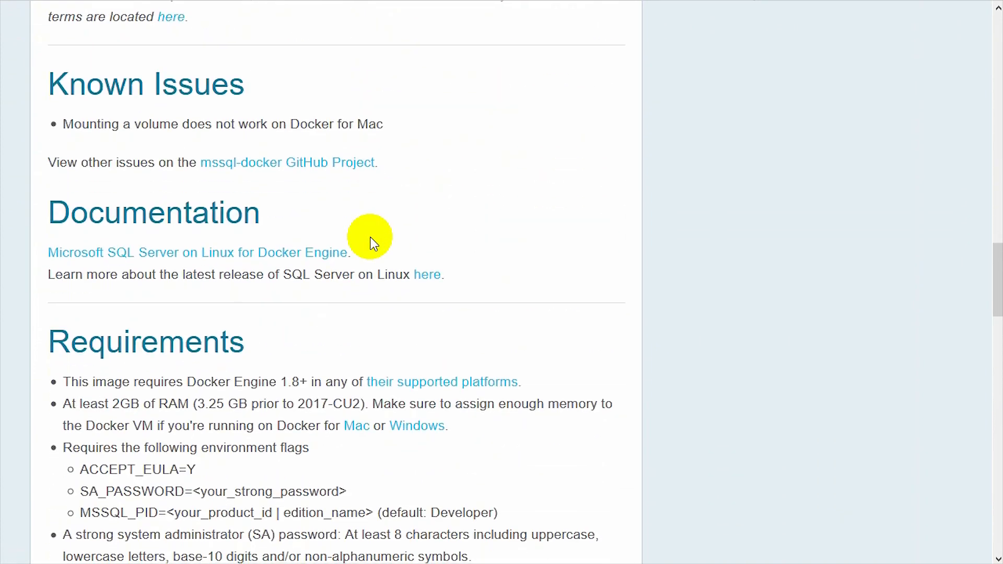
pyautogui.scroll(-2, 371, 239)
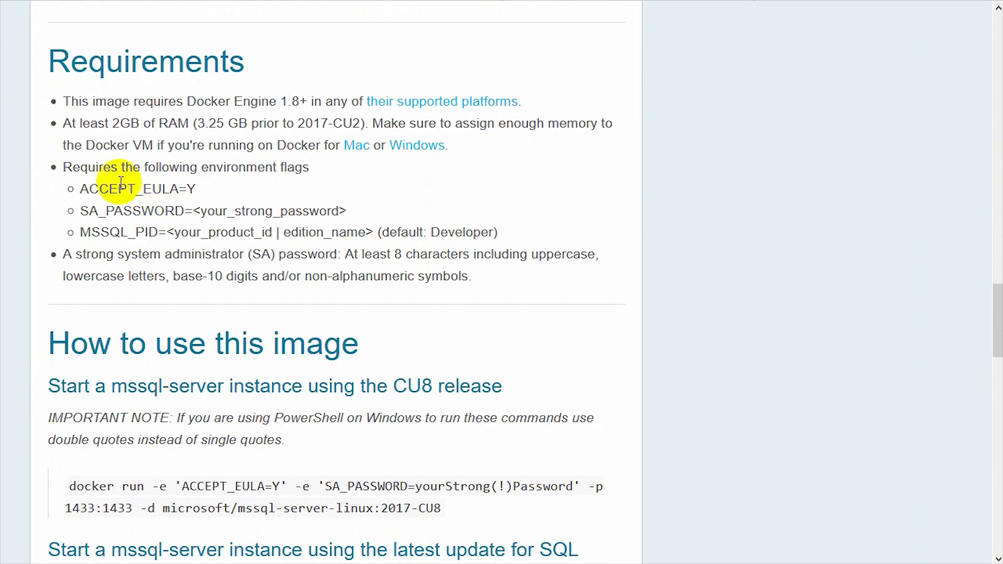
# Copy the ACCEPT_EULA variable name from the required environment flags and return to DSM
pyautogui.moveTo(49, 60); pyautogui.dragTo(470, 284)
pyautogui.click(489, 284)
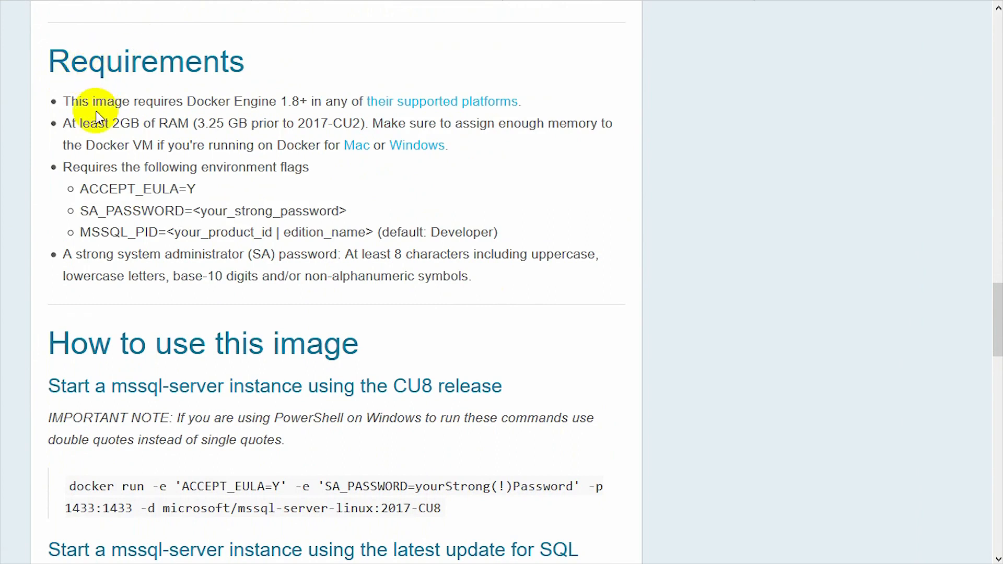
pyautogui.moveTo(327, 175); pyautogui.dragTo(162, 188)
pyautogui.click(74, 177)
pyautogui.rightClick(166, 197)
pyautogui.click(188, 205)
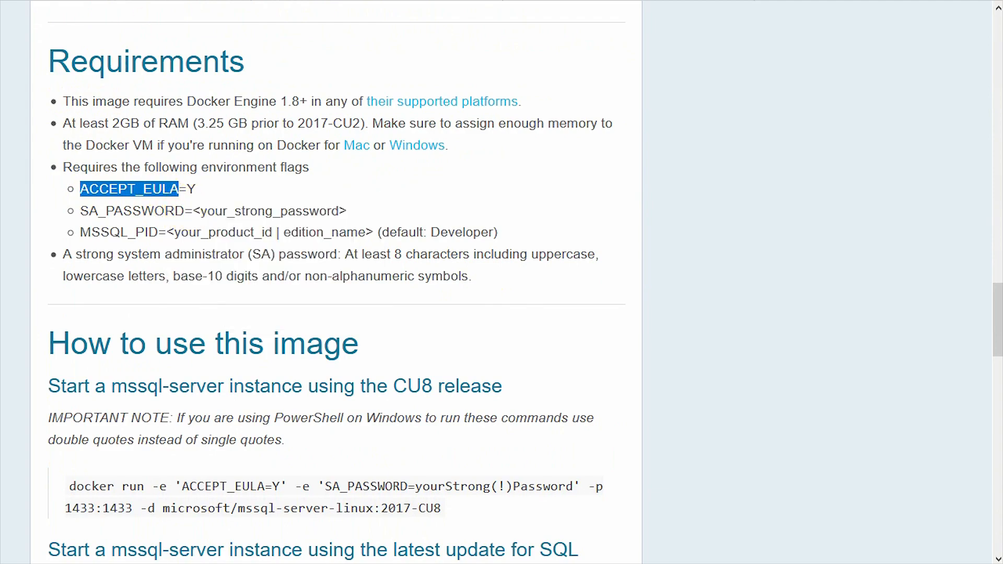
pyautogui.click(167, 12)
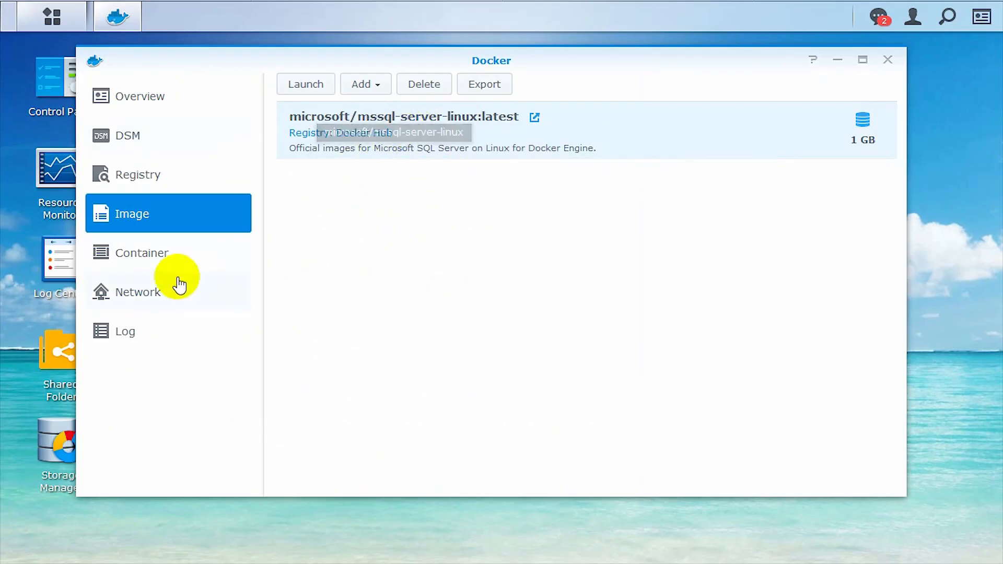
# Add environment variable ACCEPT_EULA=Y to SQL2017Dev, apply it, and switch the container on
pyautogui.click(175, 255)
pyautogui.rightClick(419, 130)
pyautogui.click(358, 86)
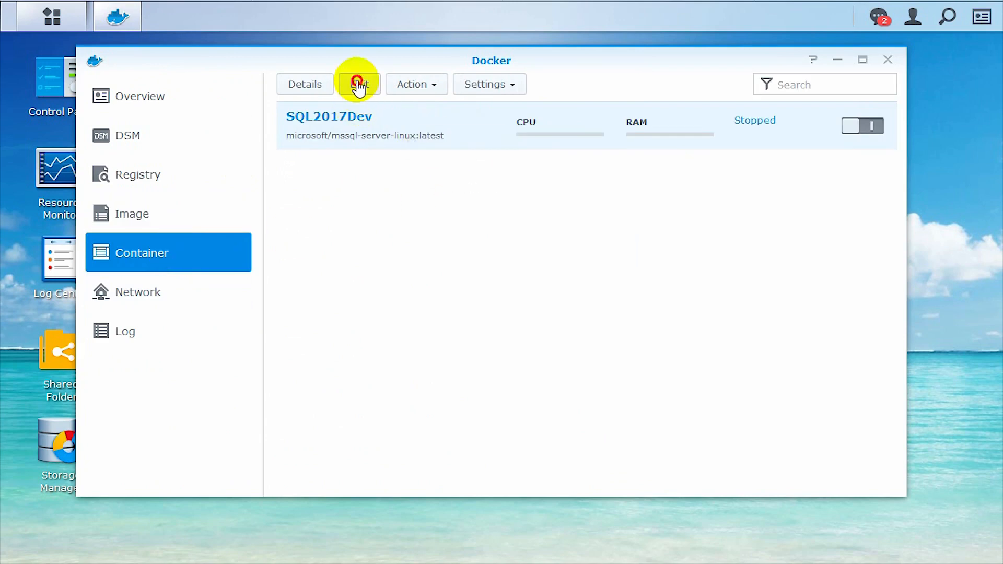
pyautogui.click(595, 95)
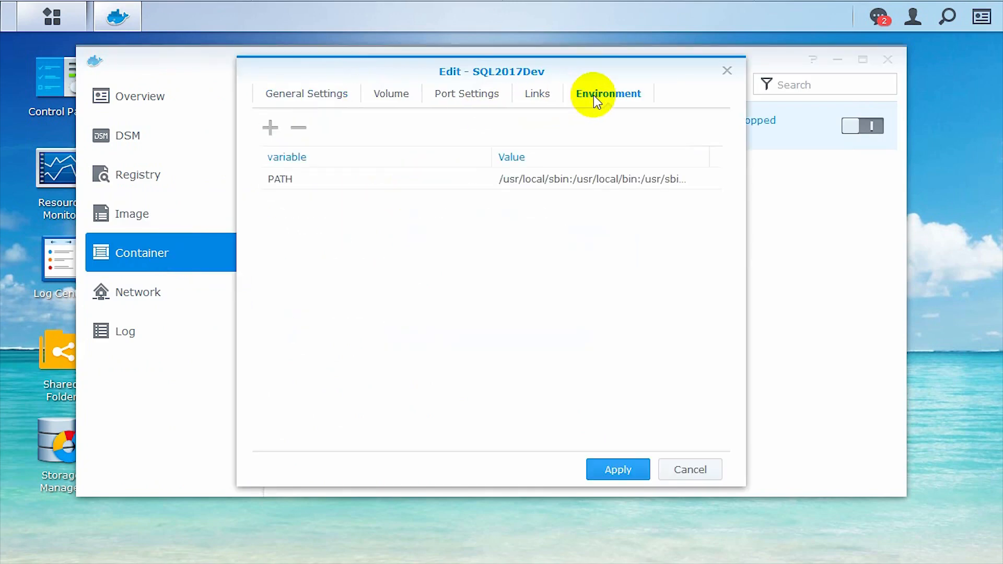
pyautogui.click(271, 128)
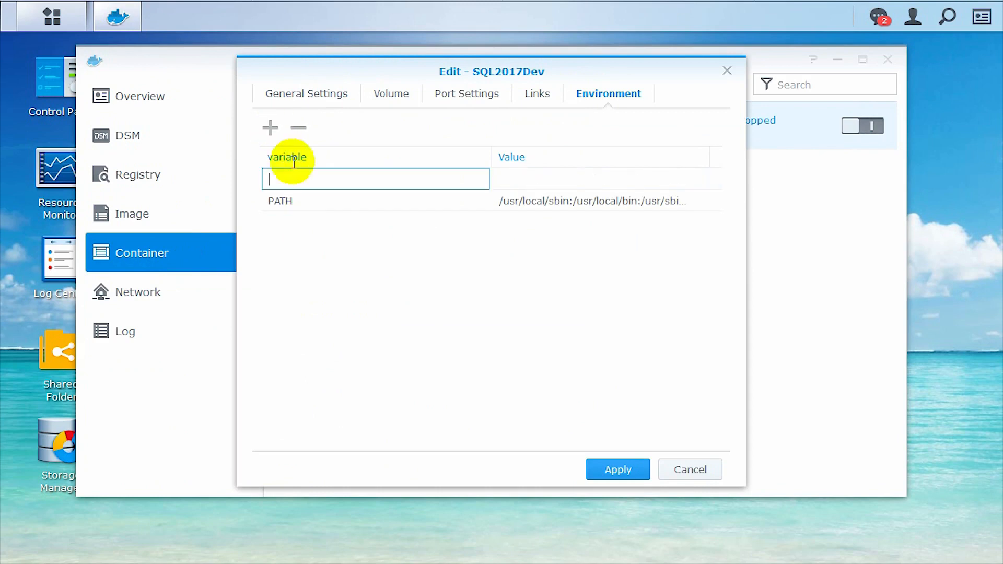
pyautogui.hotkey('ctrl', 'v')
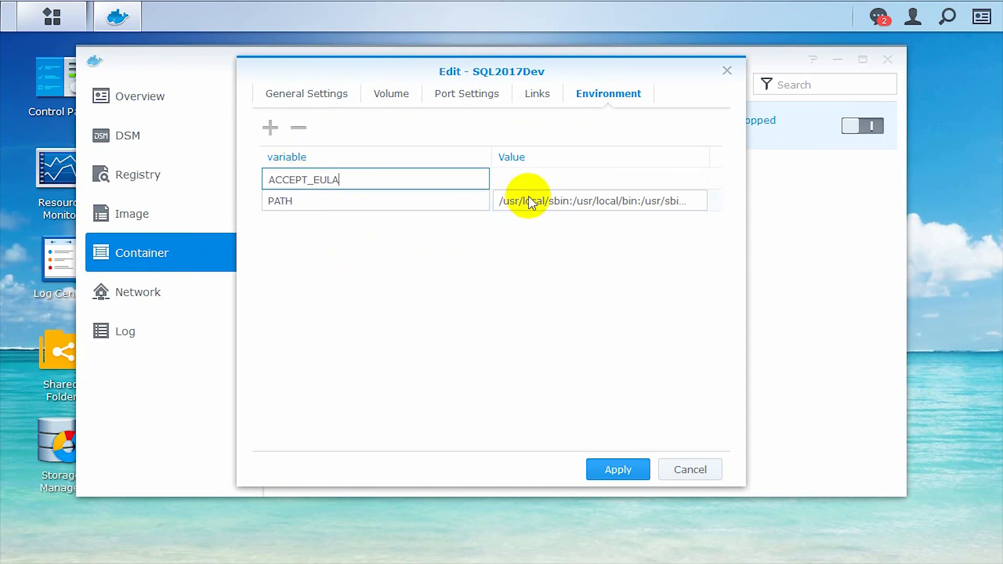
pyautogui.click(540, 178)
pyautogui.write('ZY')
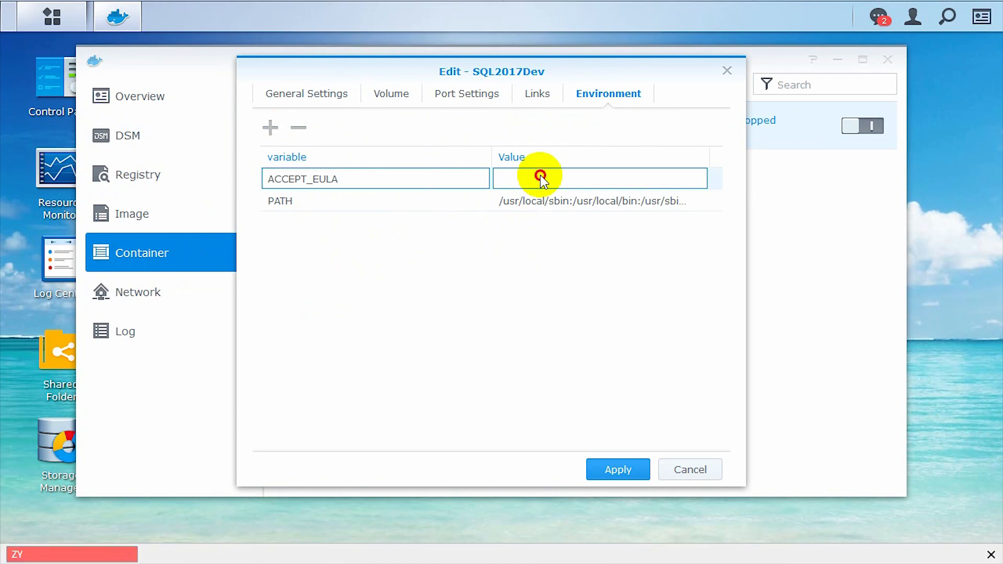
pyautogui.click(540, 178)
pyautogui.write('Y')
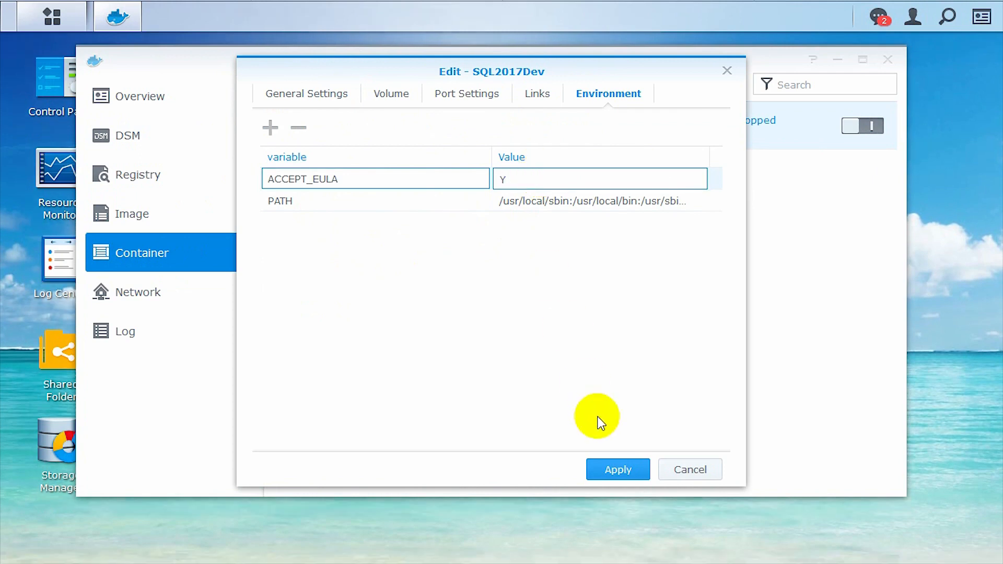
pyautogui.click(627, 469)
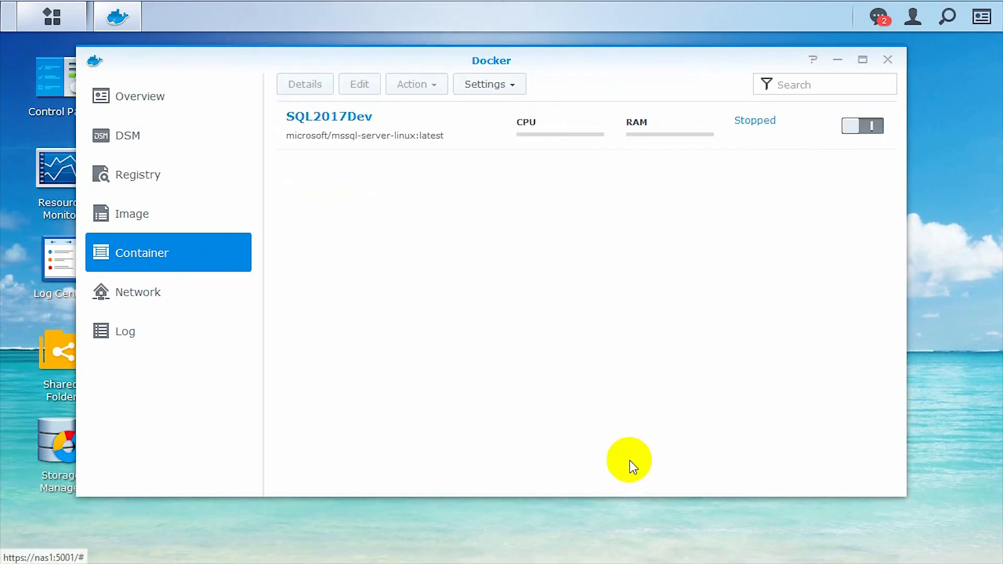
pyautogui.click(865, 127)
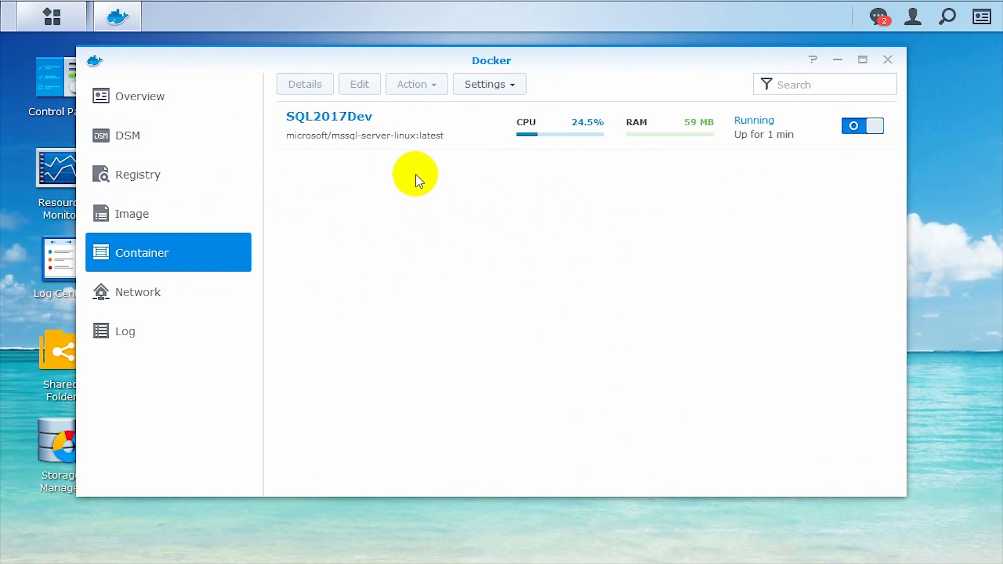
pyautogui.rightClick(392, 132)
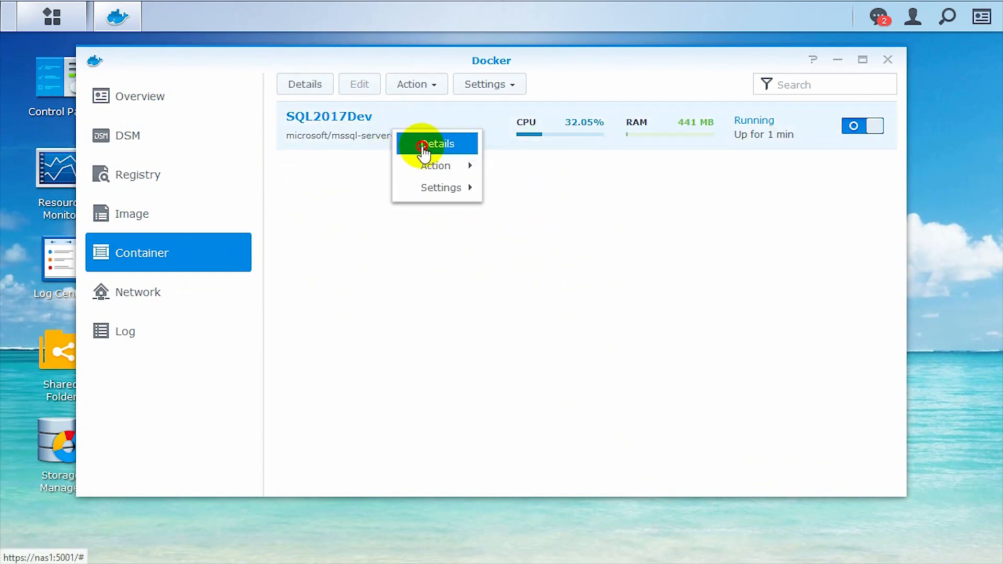
pyautogui.click(423, 146)
pyautogui.click(385, 94)
pyautogui.moveTo(413, 70); pyautogui.dragTo(369, 98)
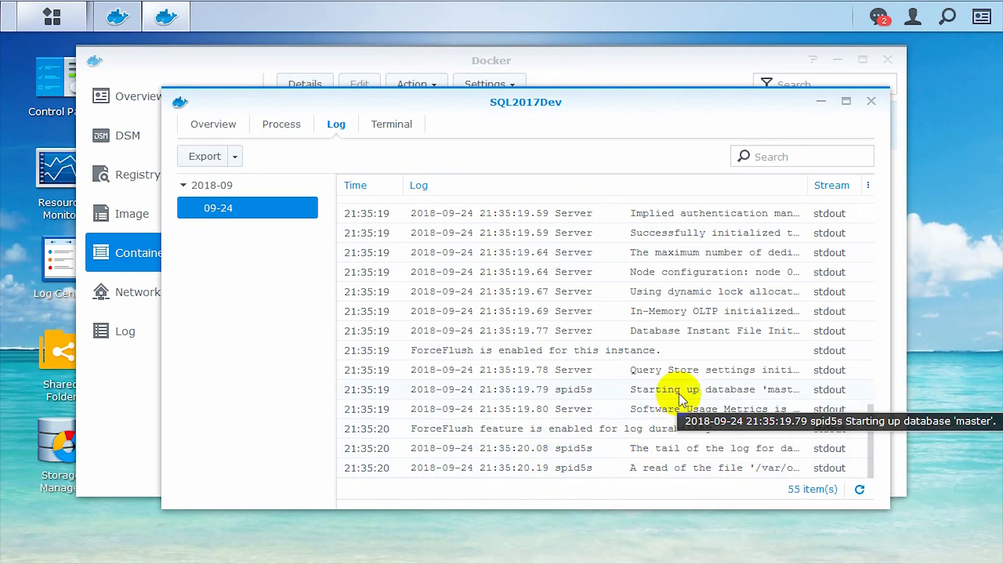
pyautogui.moveTo(755, 272); pyautogui.dragTo(718, 206)
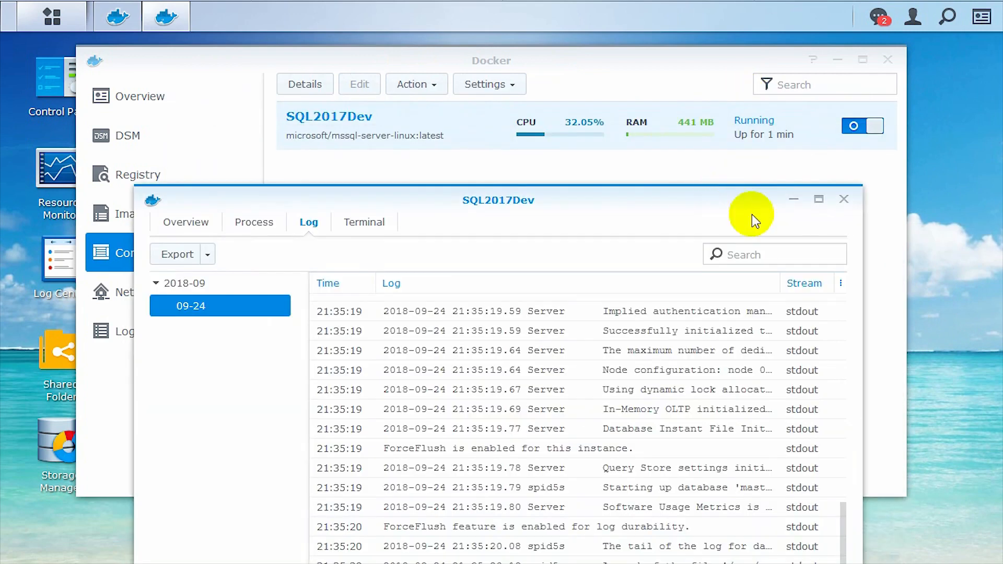
pyautogui.click(844, 199)
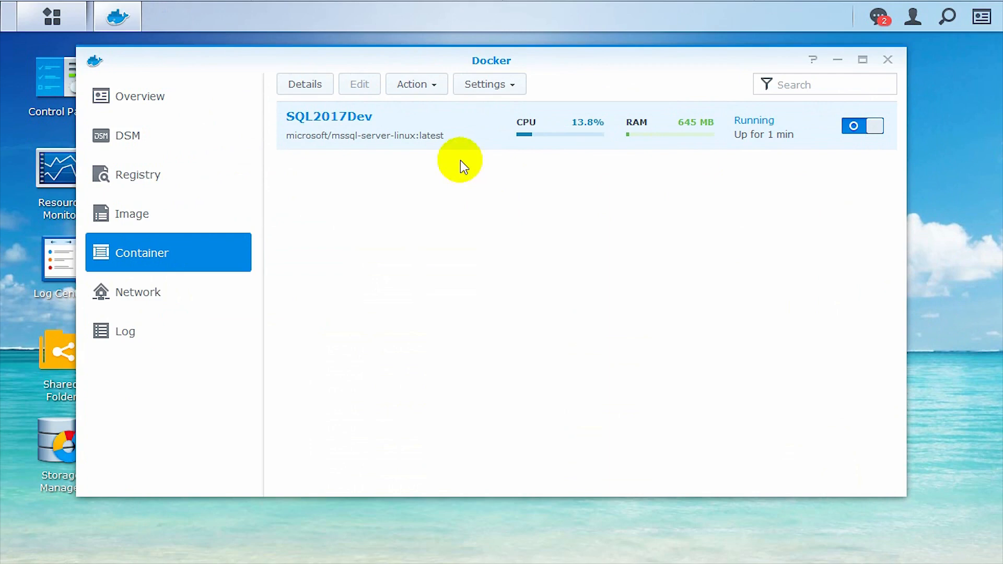
# Review SQL2017Dev's volume, links, network and port 32773→1433 details, then stop the container
pyautogui.rightClick(399, 125)
pyautogui.click(418, 136)
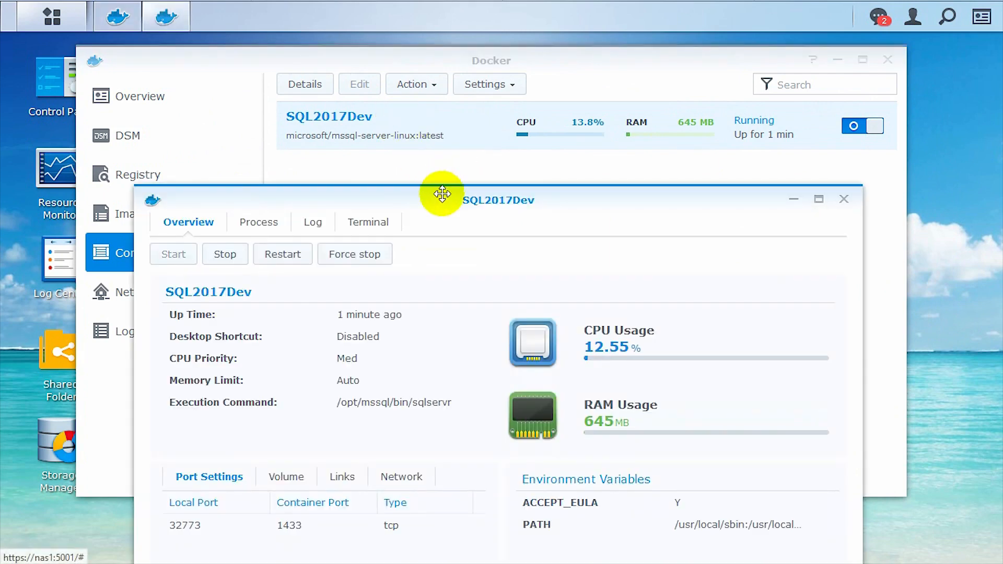
pyautogui.moveTo(427, 198); pyautogui.dragTo(434, 84)
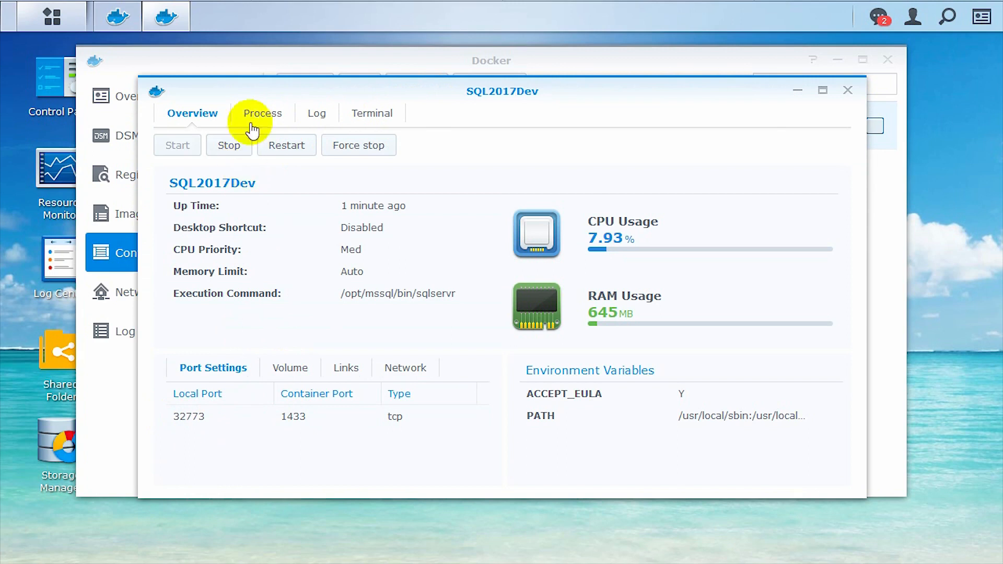
pyautogui.click(284, 372)
pyautogui.click(342, 370)
pyautogui.click(394, 372)
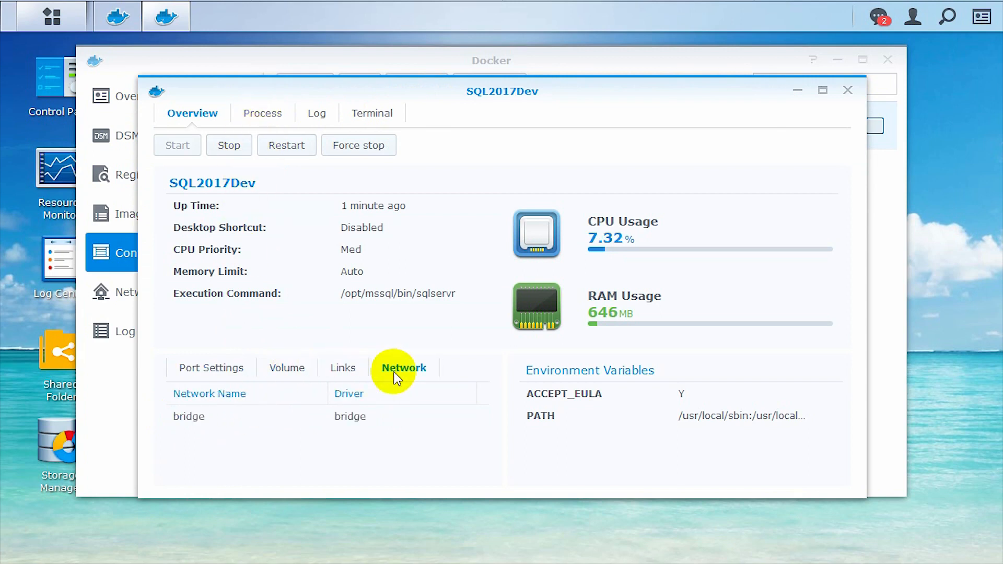
pyautogui.click(244, 371)
pyautogui.click(245, 150)
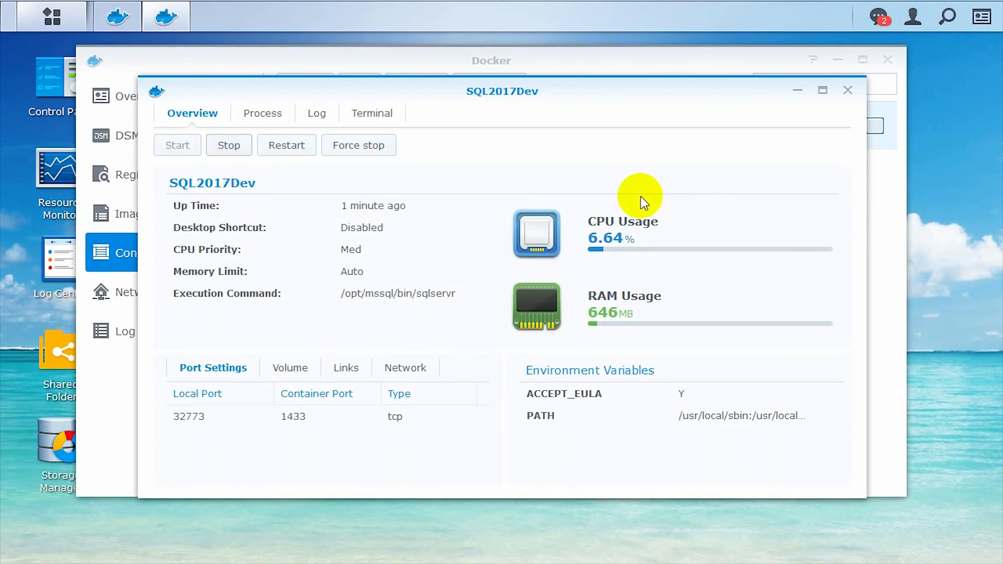
pyautogui.click(847, 89)
pyautogui.rightClick(440, 124)
# Change SQL2017Dev's local port from Auto to a fixed 1433 and start the container
pyautogui.click(462, 159)
pyautogui.rightClick(391, 124)
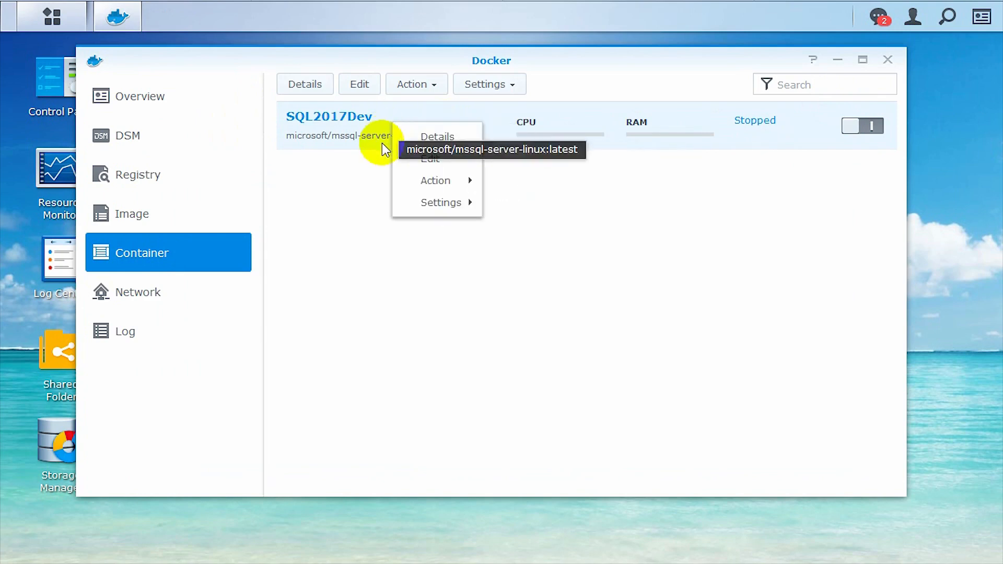
pyautogui.click(415, 157)
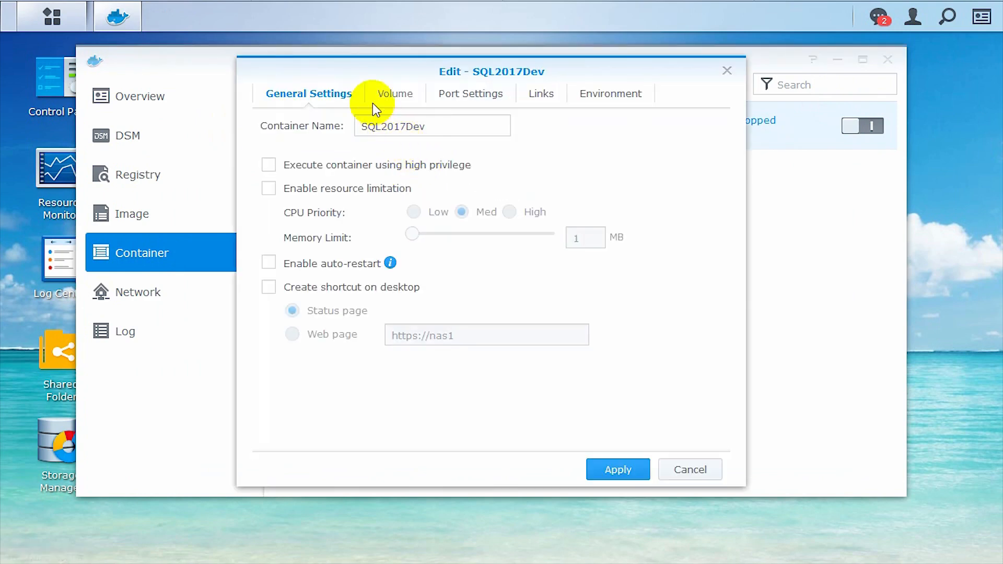
pyautogui.click(480, 94)
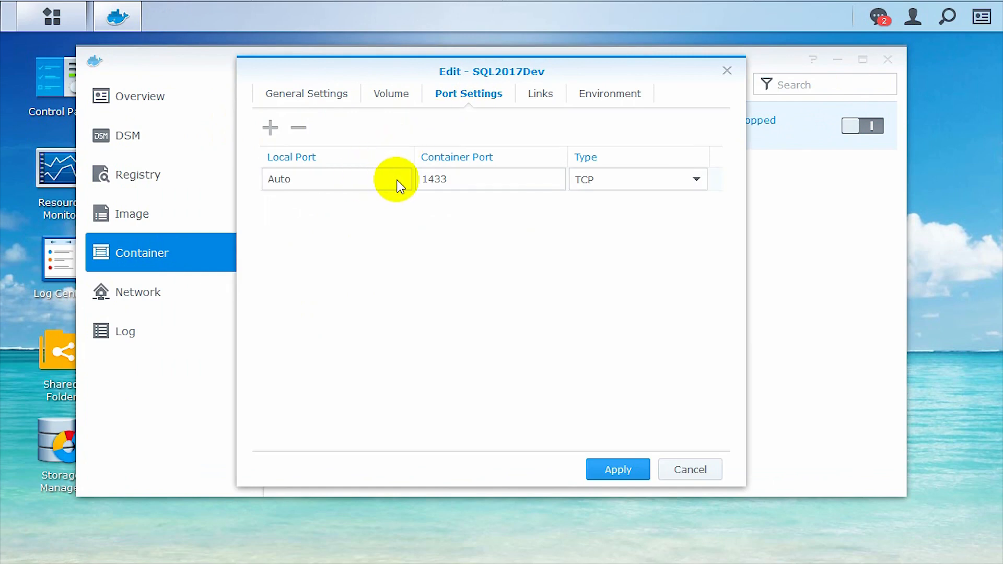
pyautogui.click(354, 179)
pyautogui.write('1433')
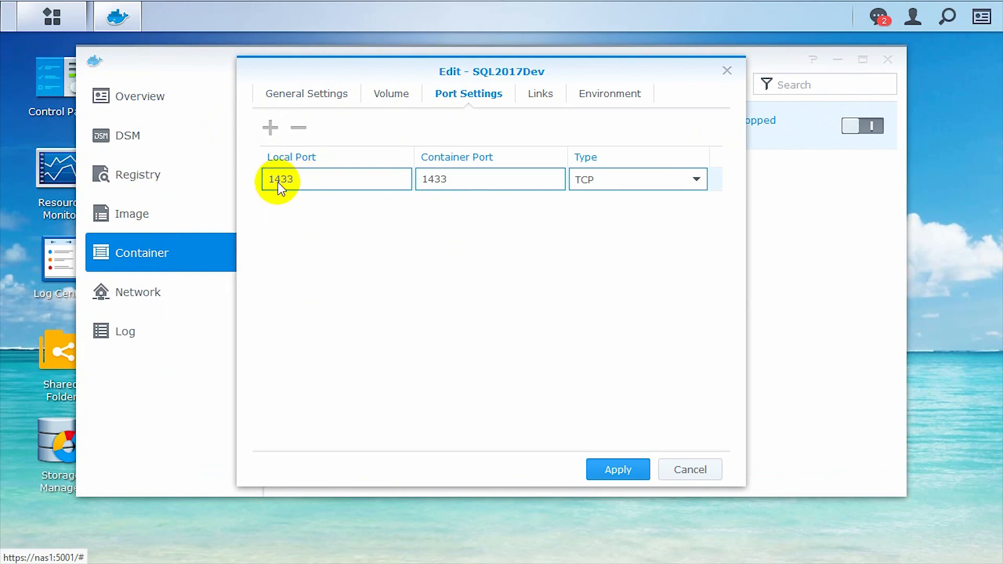
pyautogui.click(607, 466)
pyautogui.click(862, 125)
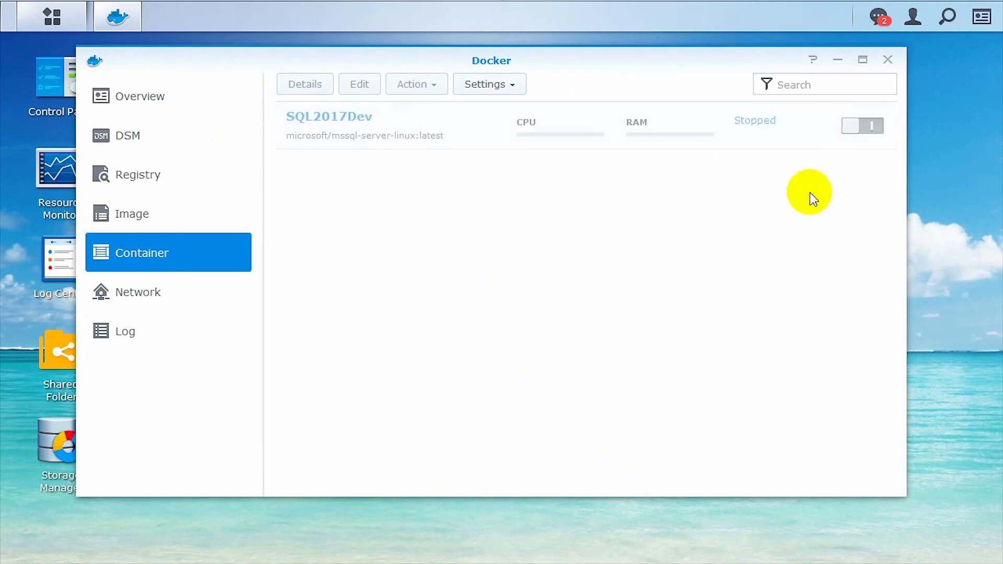
# Check SQL2017Dev's processes and log in its details, then stop the container
pyautogui.rightClick(389, 134)
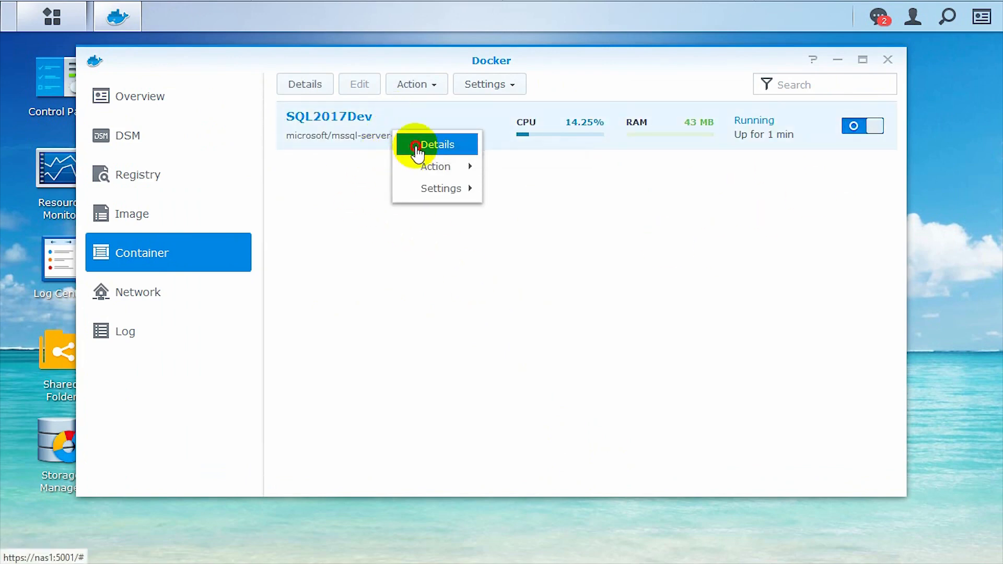
pyautogui.click(415, 147)
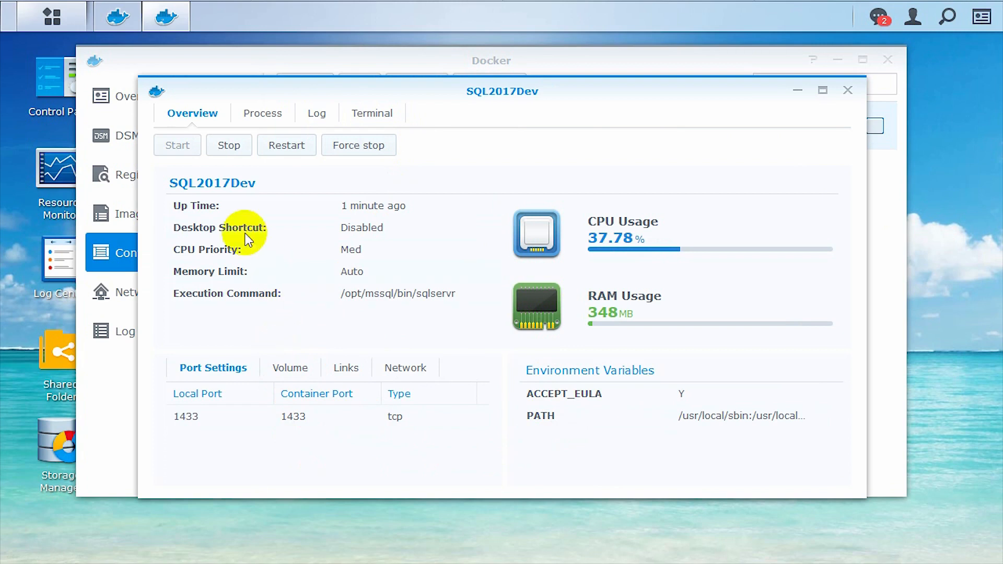
pyautogui.click(261, 113)
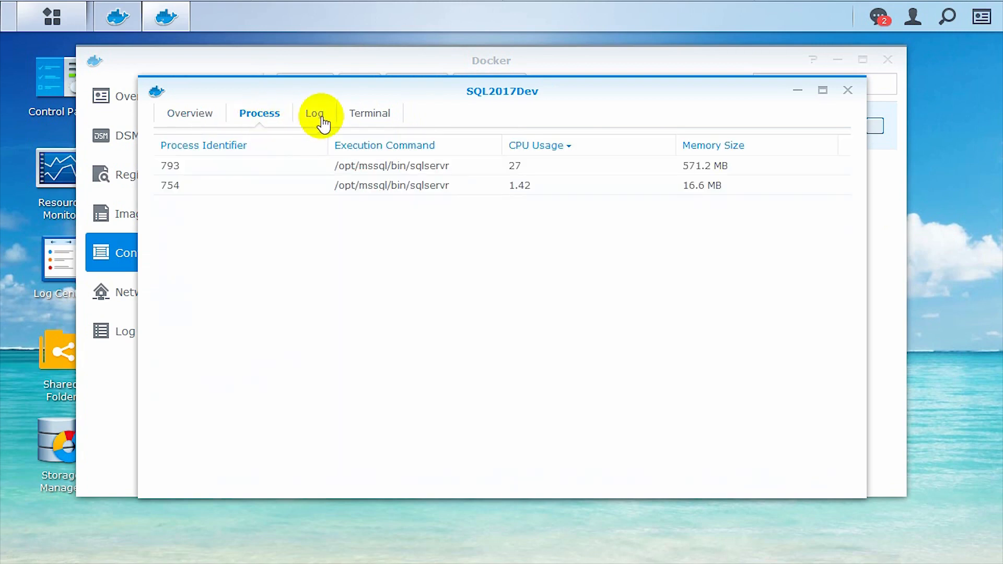
pyautogui.click(321, 118)
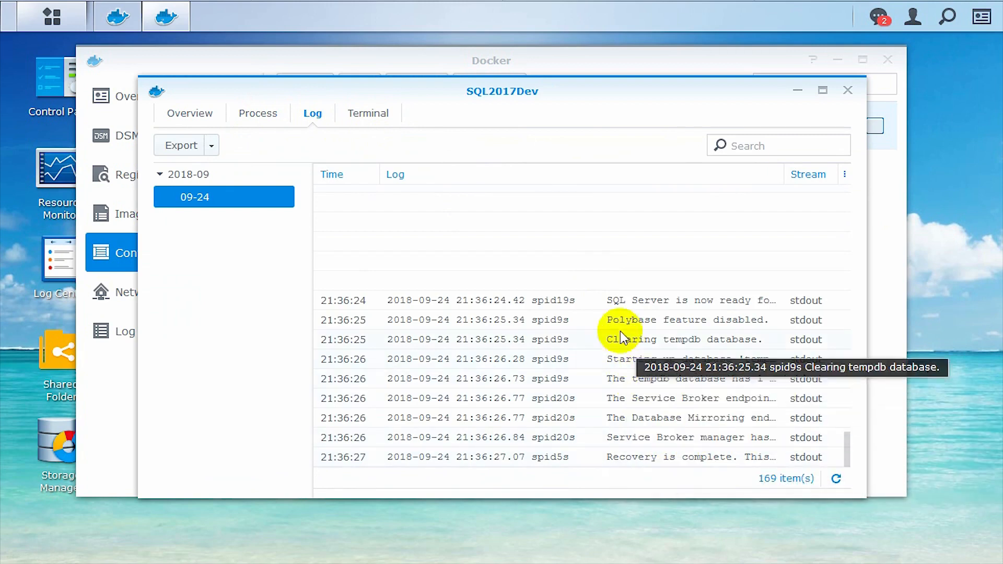
pyautogui.click(201, 116)
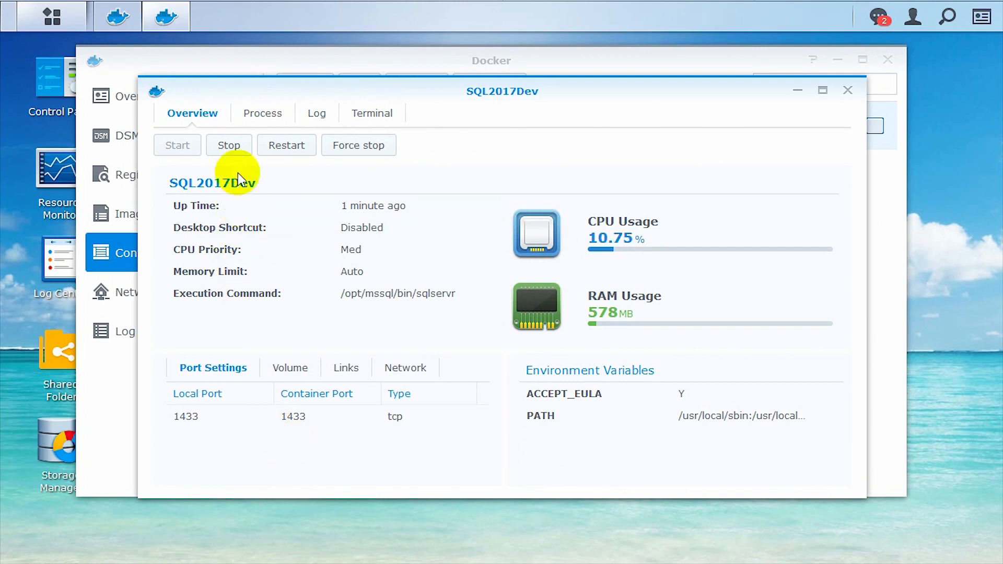
pyautogui.click(234, 145)
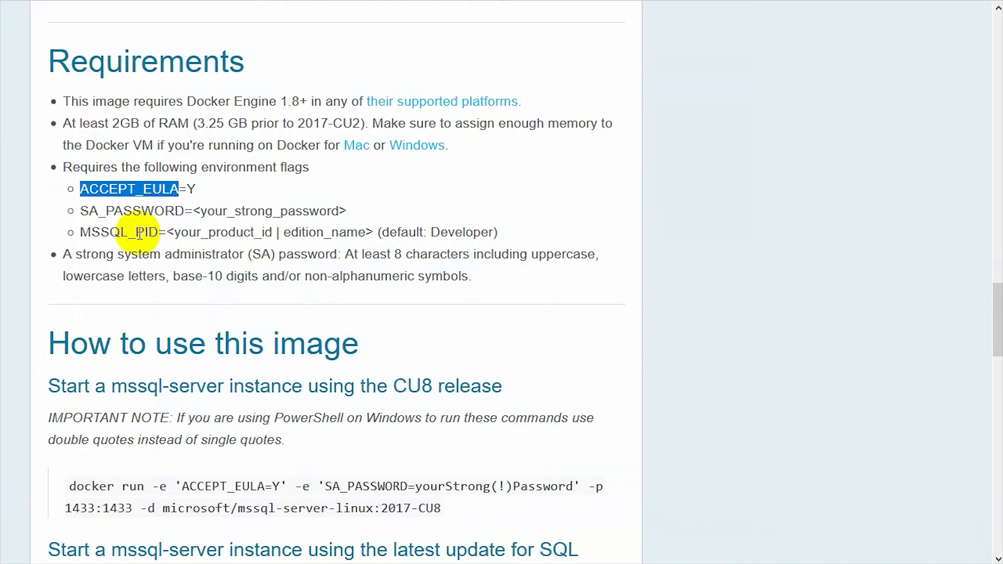
# Copy the SA_PASSWORD variable name from the Docker Hub requirements page
pyautogui.moveTo(79, 211); pyautogui.dragTo(184, 214)
pyautogui.rightClick(185, 215)
pyautogui.click(197, 228)
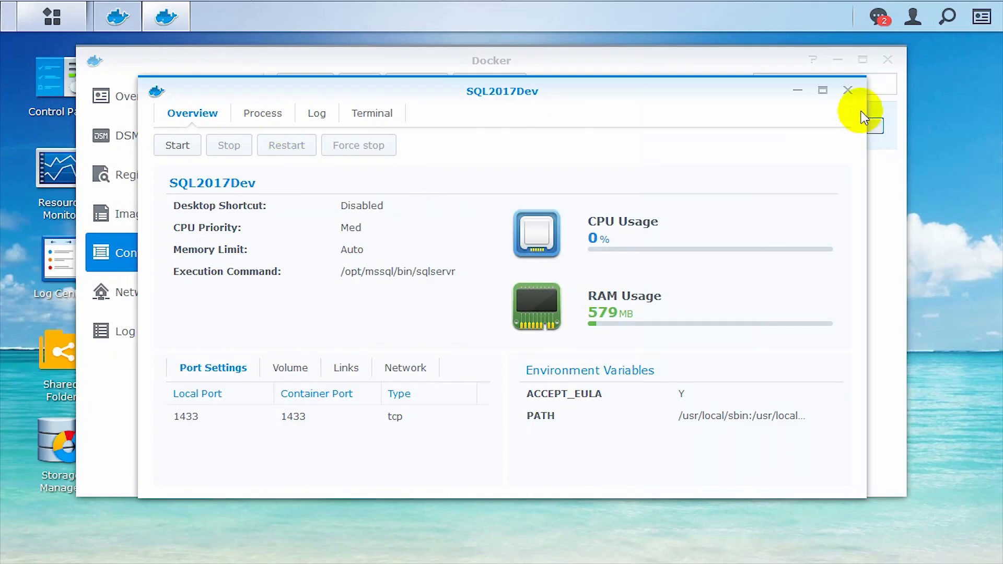
pyautogui.click(847, 89)
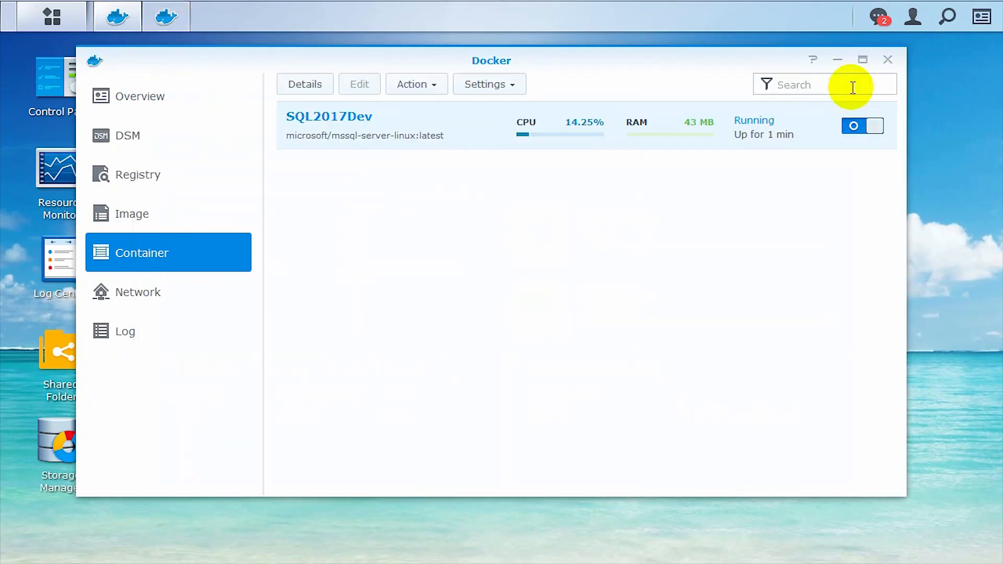
# Add an SA_PASSWORD environment variable with a password value to SQL2017Dev and apply
pyautogui.click(351, 84)
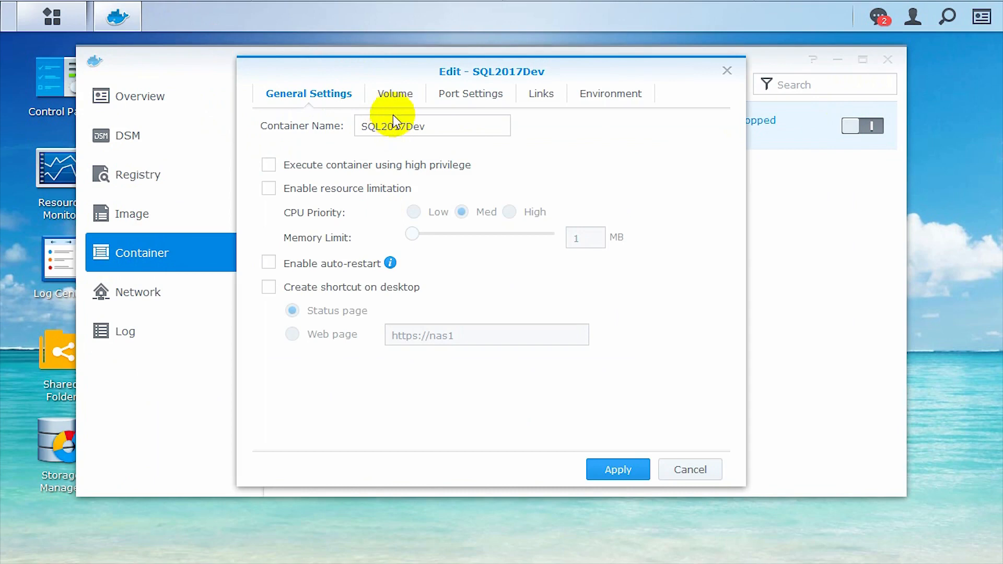
pyautogui.click(605, 93)
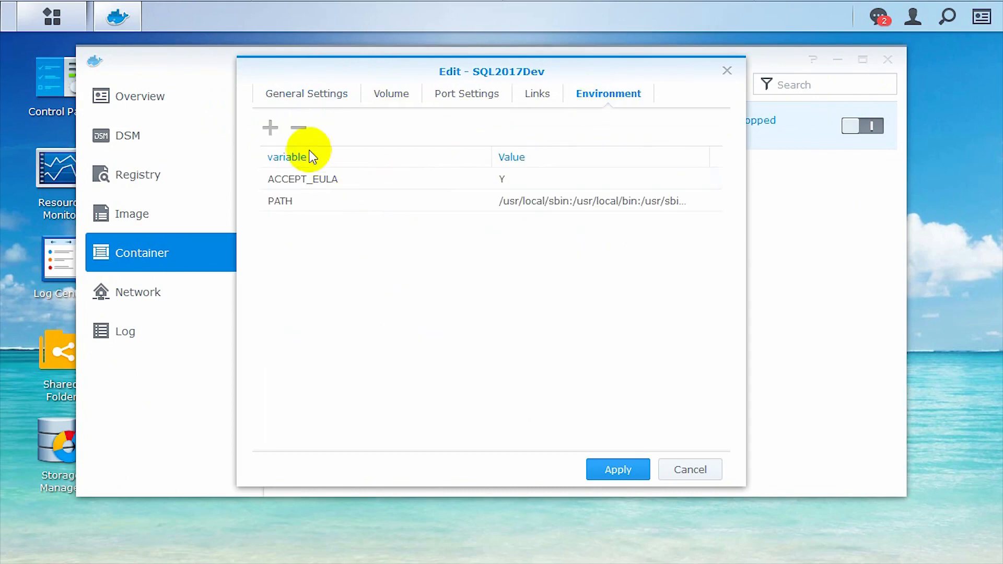
pyautogui.click(270, 127)
pyautogui.write('SA_PASSWORD')
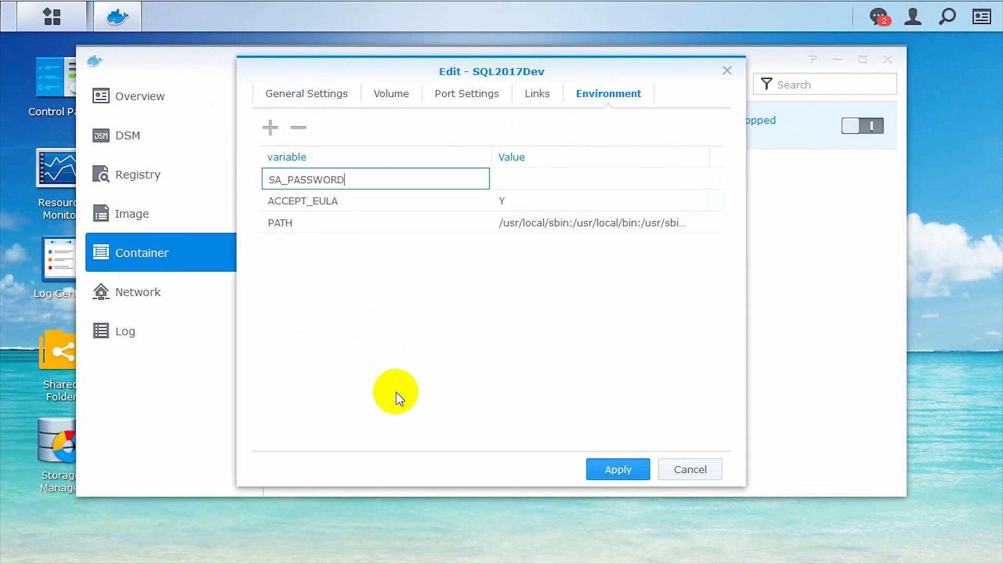
pyautogui.click(543, 179)
pyautogui.write('12345')
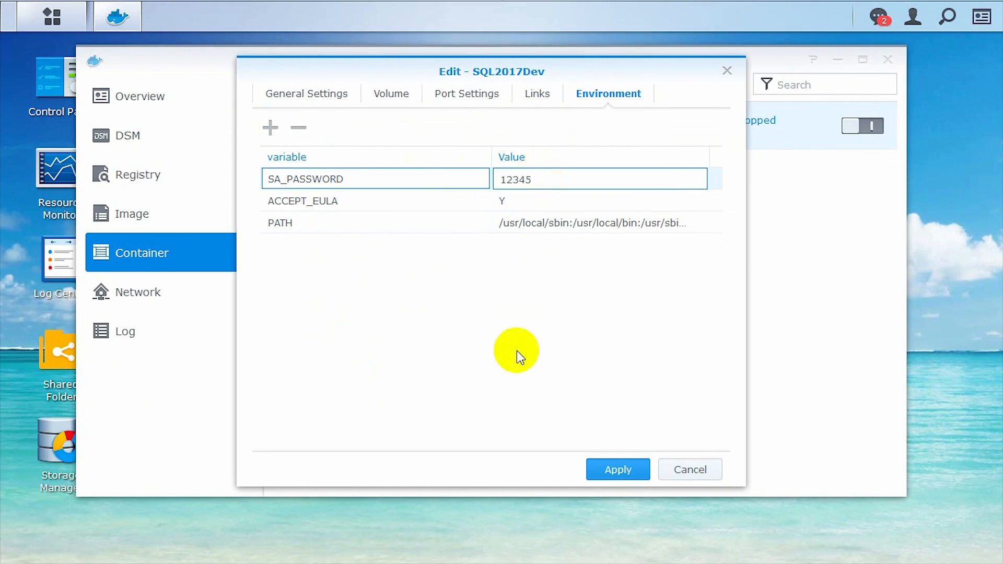
pyautogui.click(616, 469)
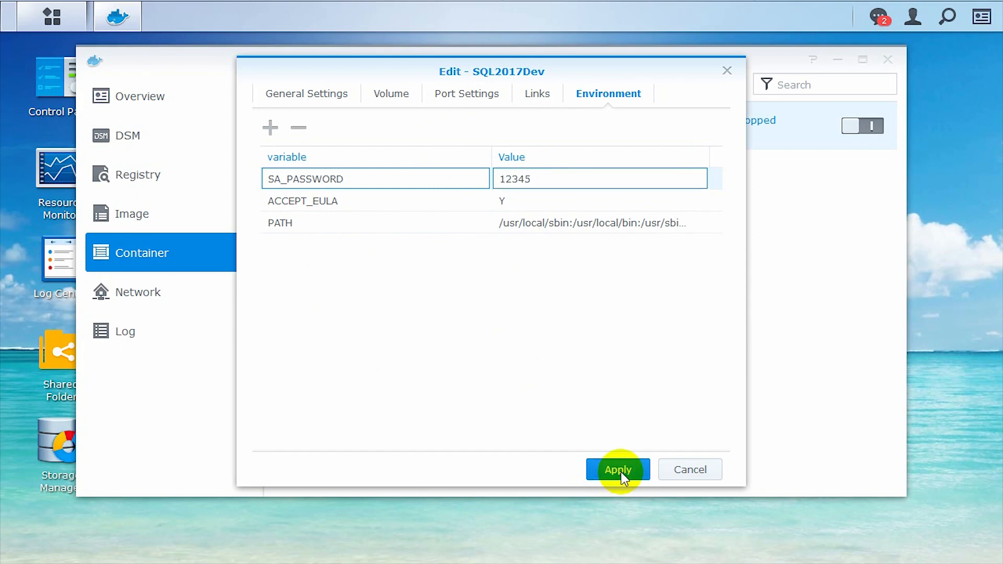
# Start SQL2017Dev, disconnect nas,1533, and connect Management Studio to server nas as sa
pyautogui.click(860, 129)
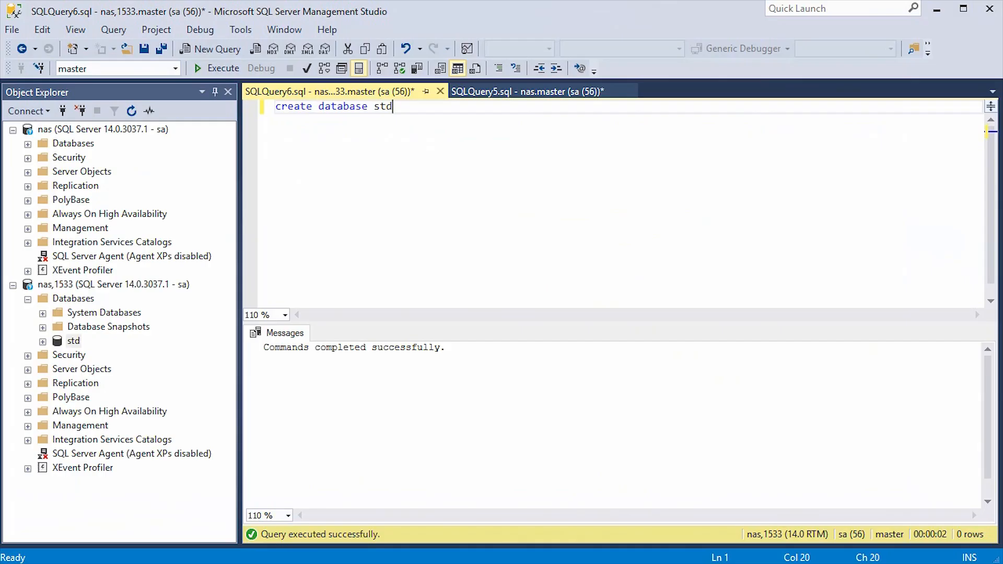
pyautogui.click(58, 129)
pyautogui.click(81, 112)
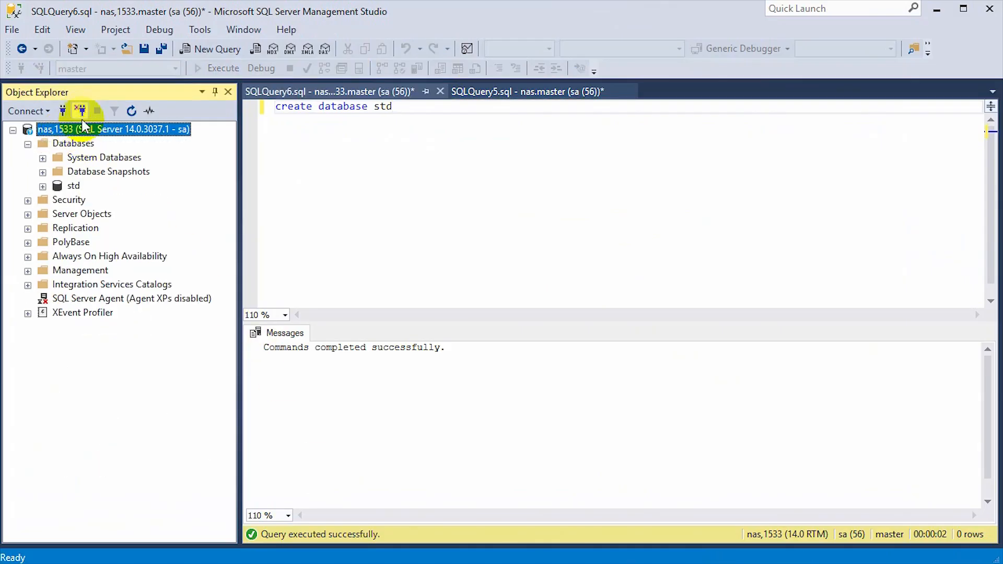
pyautogui.click(63, 109)
pyautogui.click(489, 250)
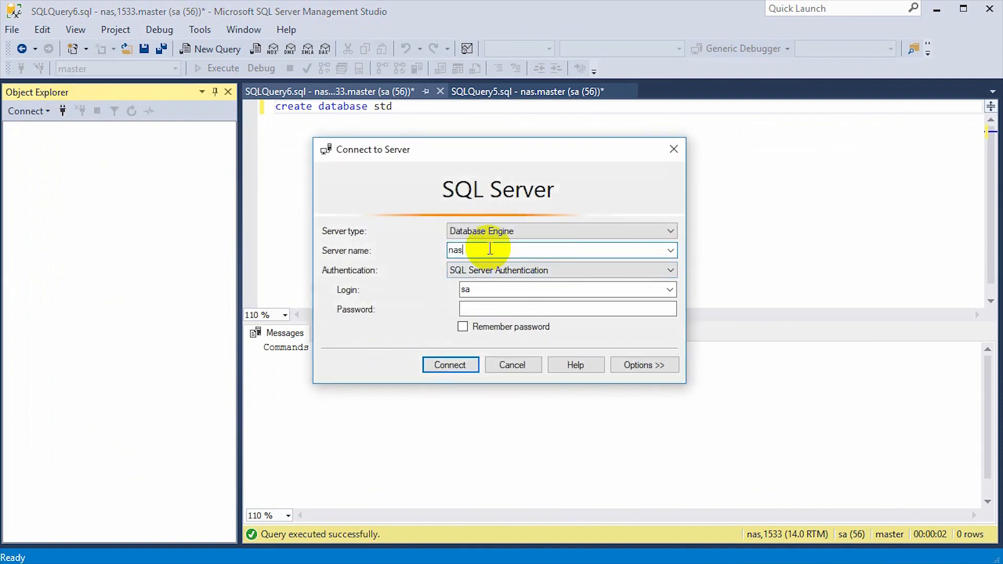
pyautogui.click(506, 308)
pyautogui.write('*****')
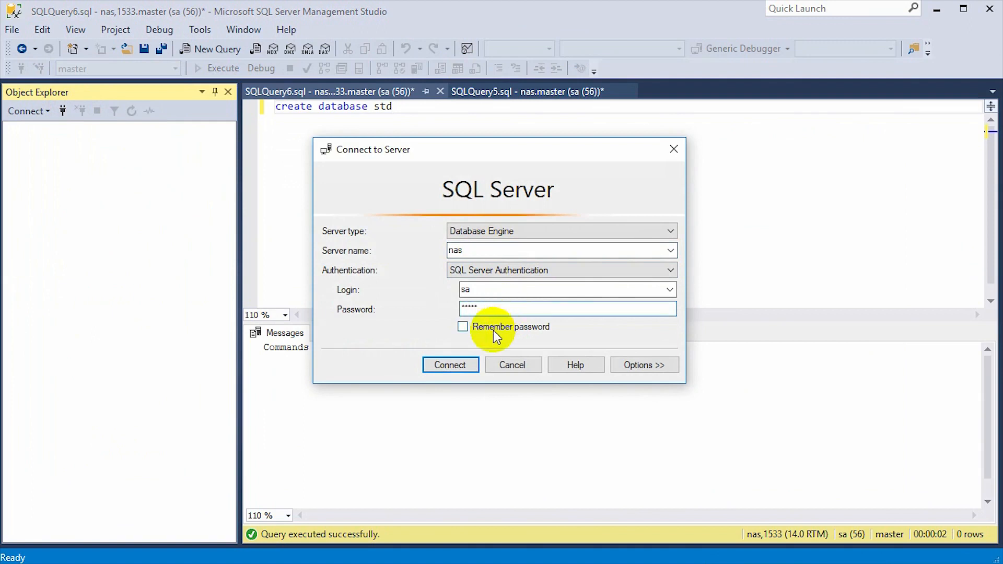
pyautogui.click(468, 371)
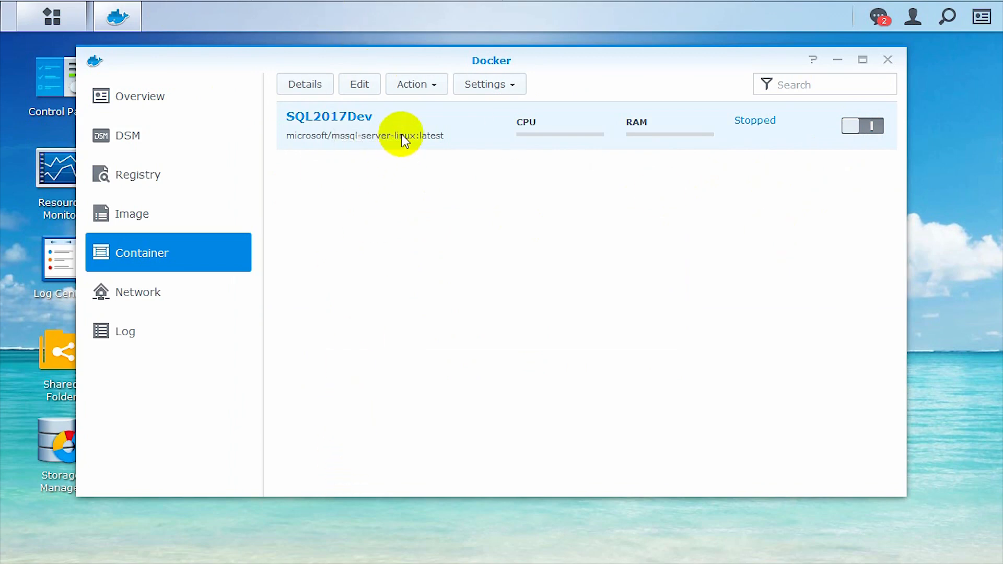
pyautogui.rightClick(362, 120)
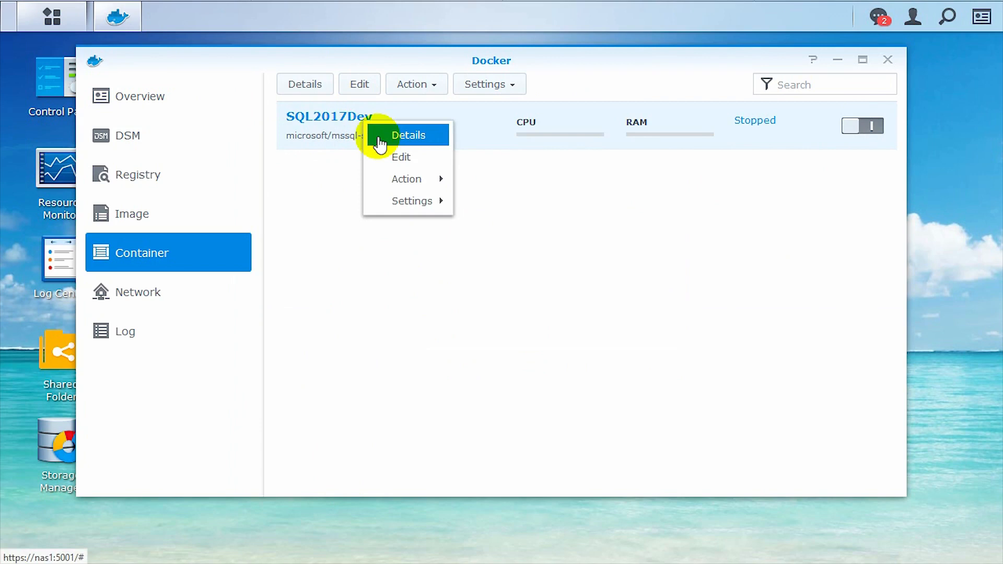
pyautogui.click(377, 136)
pyautogui.click(310, 114)
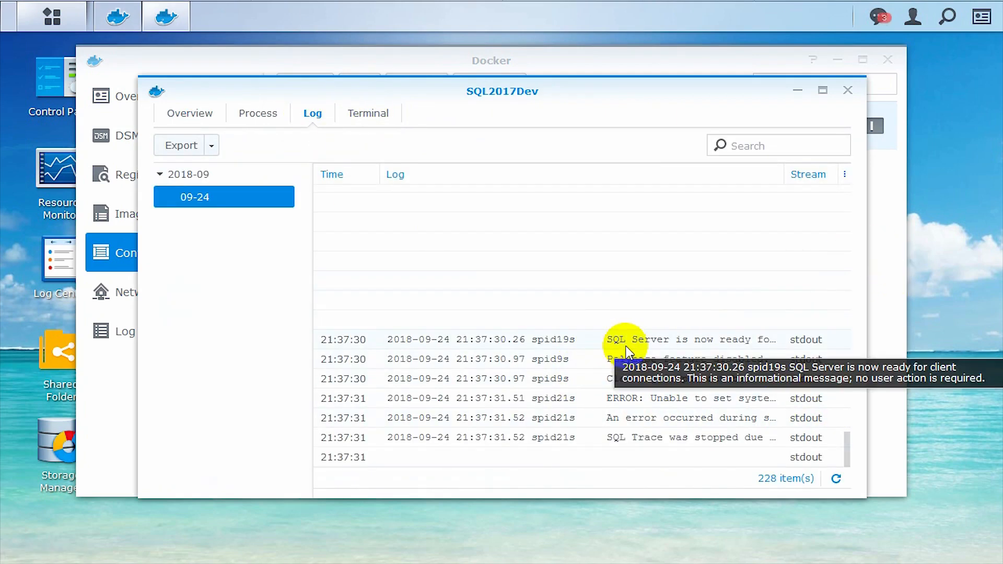
pyautogui.click(822, 91)
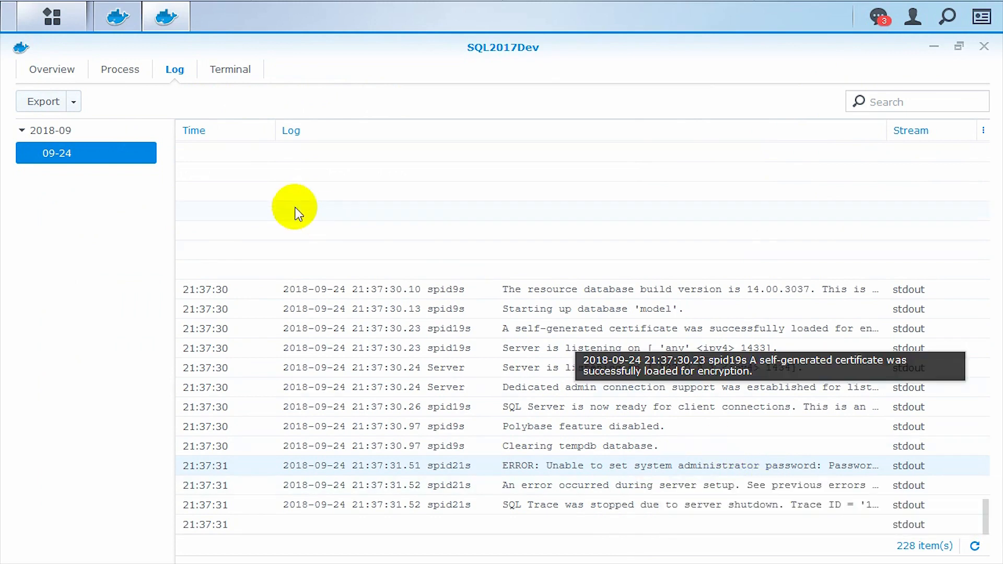
pyautogui.click(983, 47)
# Change SQL2017Dev's SA_PASSWORD to a longer password, apply, and start the container
pyautogui.rightClick(376, 124)
pyautogui.click(395, 162)
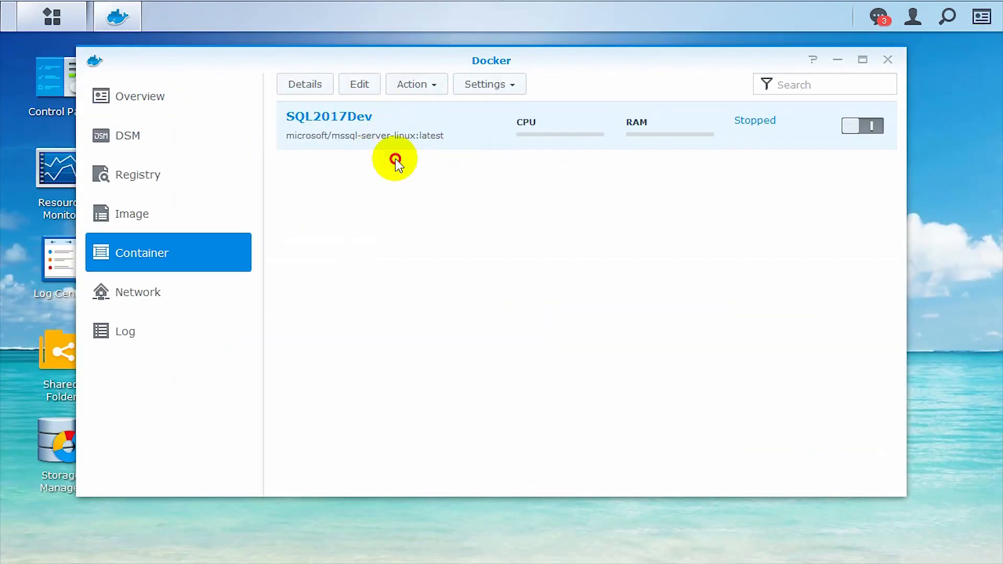
pyautogui.click(359, 85)
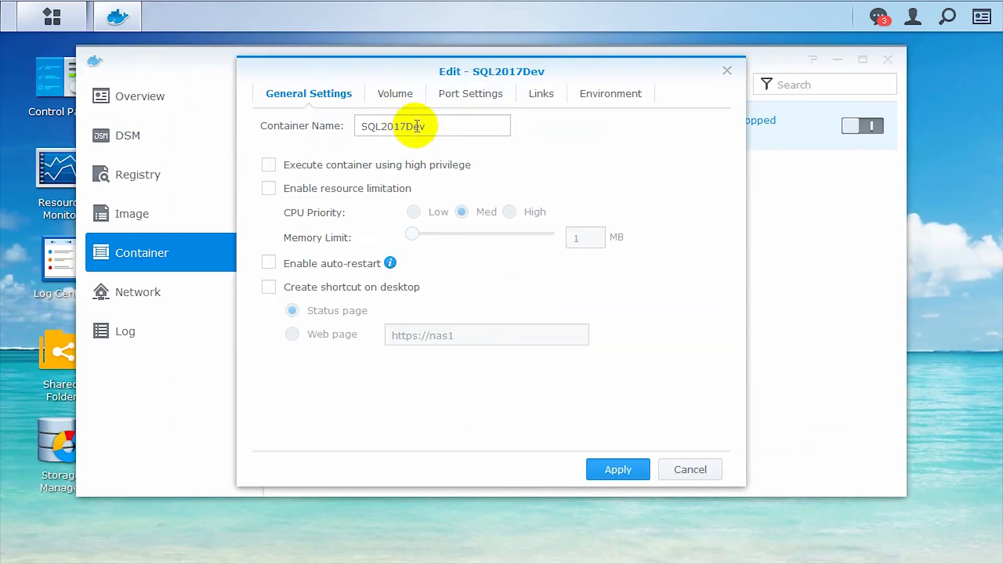
pyautogui.click(606, 97)
pyautogui.click(540, 180)
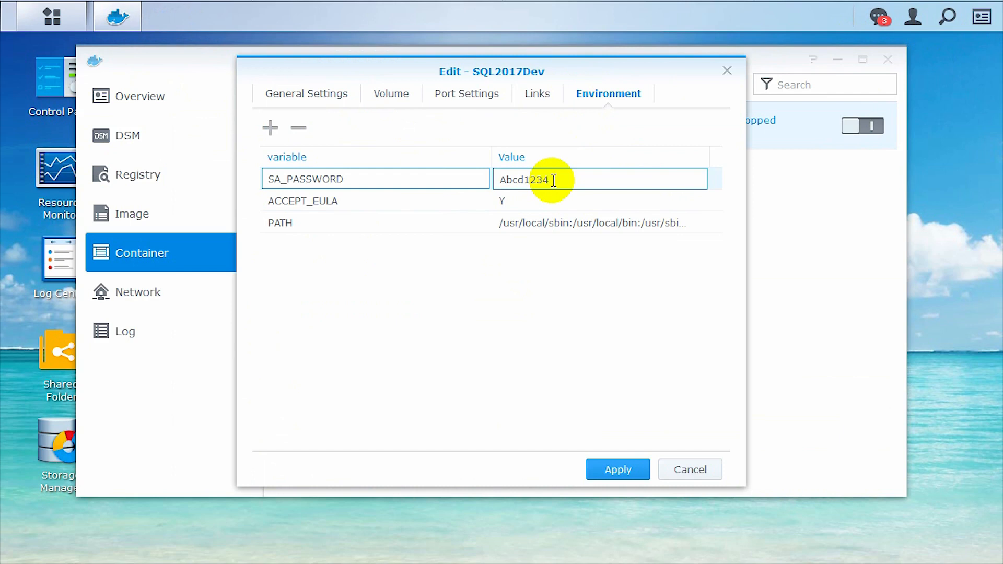
pyautogui.click(614, 473)
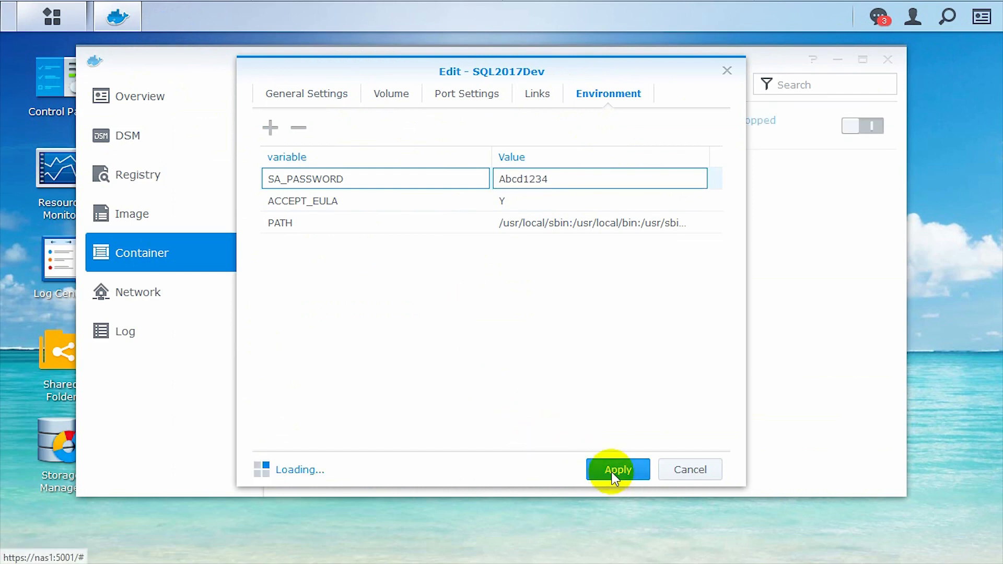
pyautogui.click(861, 127)
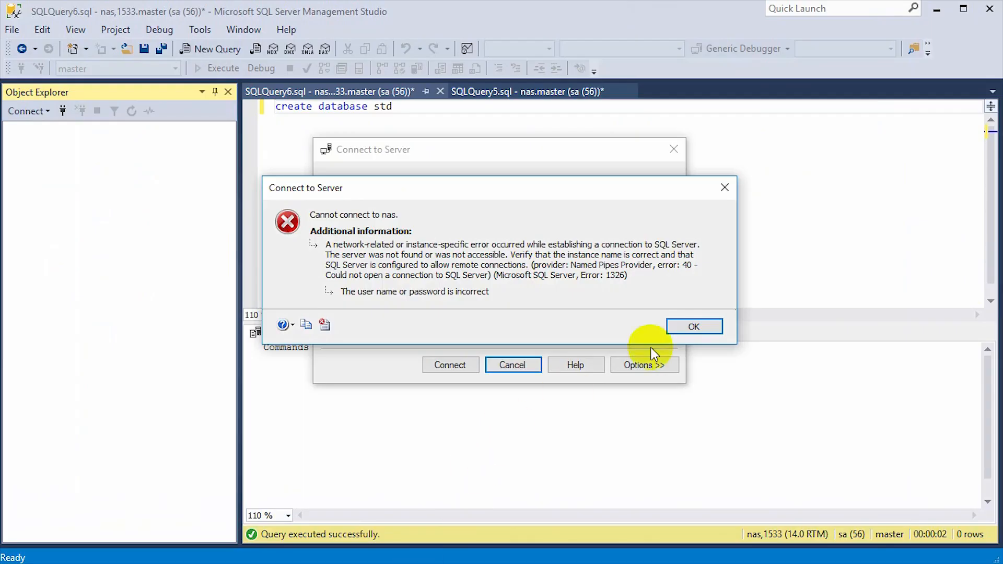
# Dismiss the error, reconnect to nas as sa with the new password, and expand Databases
pyautogui.click(684, 325)
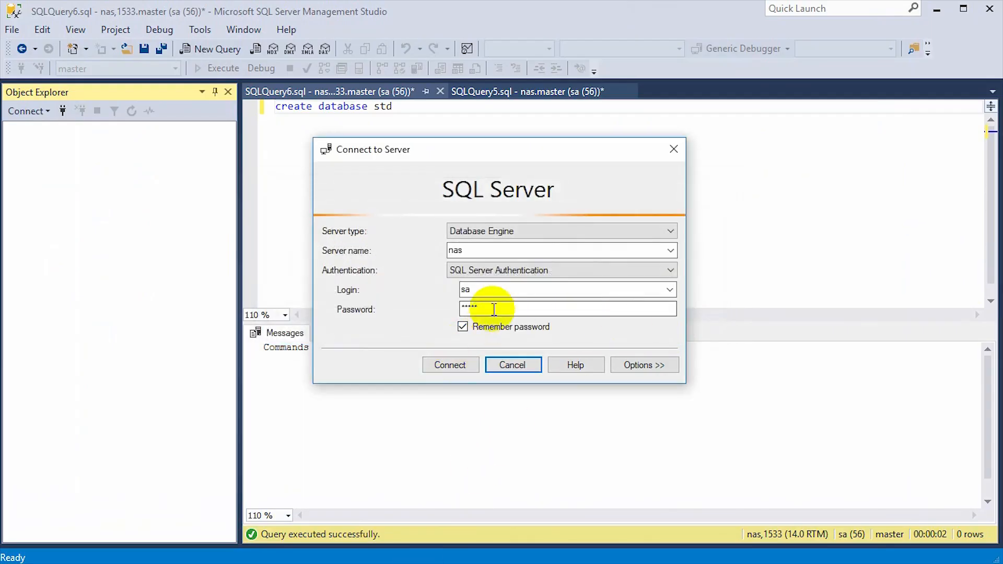
pyautogui.moveTo(505, 307); pyautogui.dragTo(408, 300)
pyautogui.write('**')
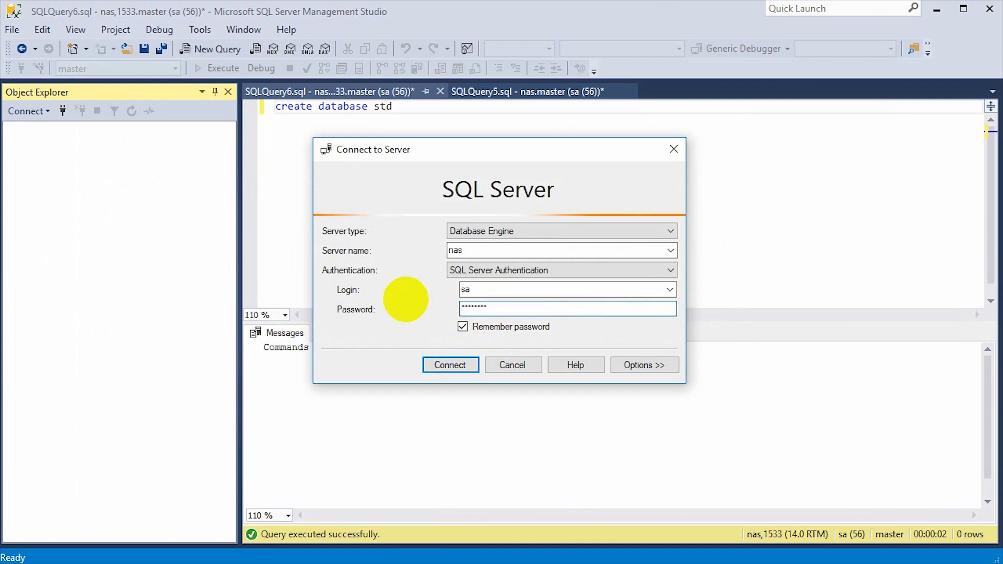
pyautogui.click(433, 360)
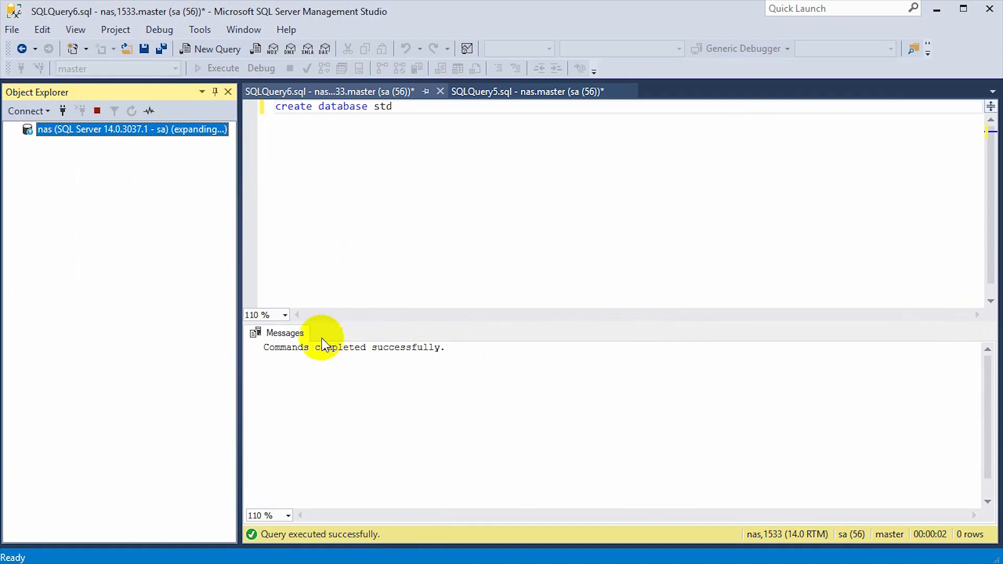
pyautogui.click(27, 144)
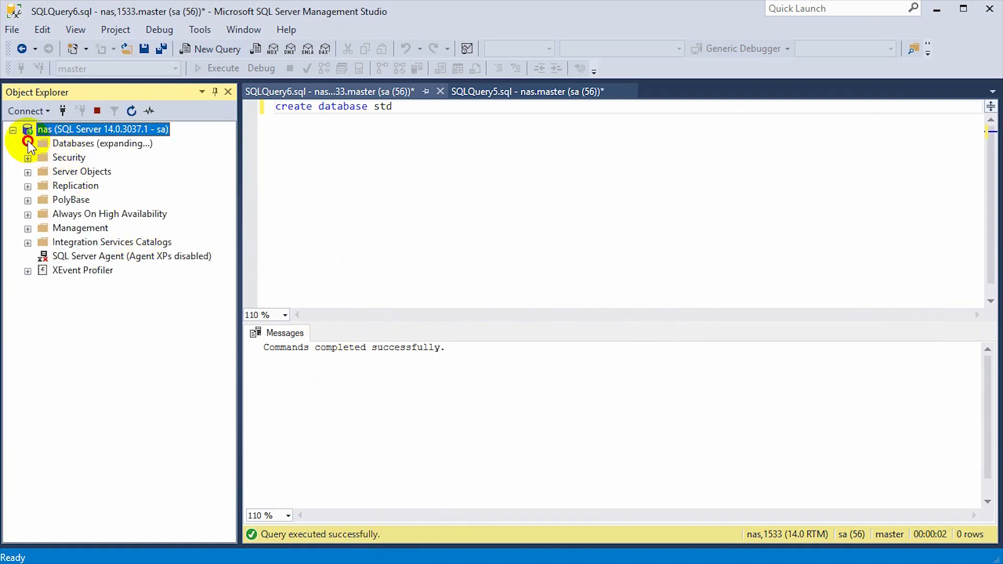
pyautogui.click(349, 110)
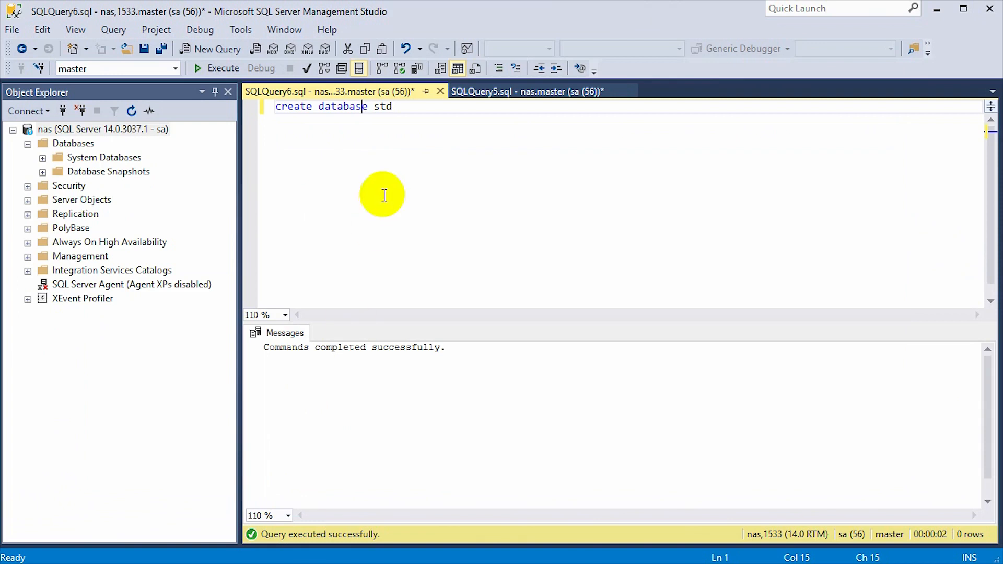
# Execute 'create database test' on nas and refresh the Databases list
pyautogui.moveTo(428, 108); pyautogui.dragTo(370, 106)
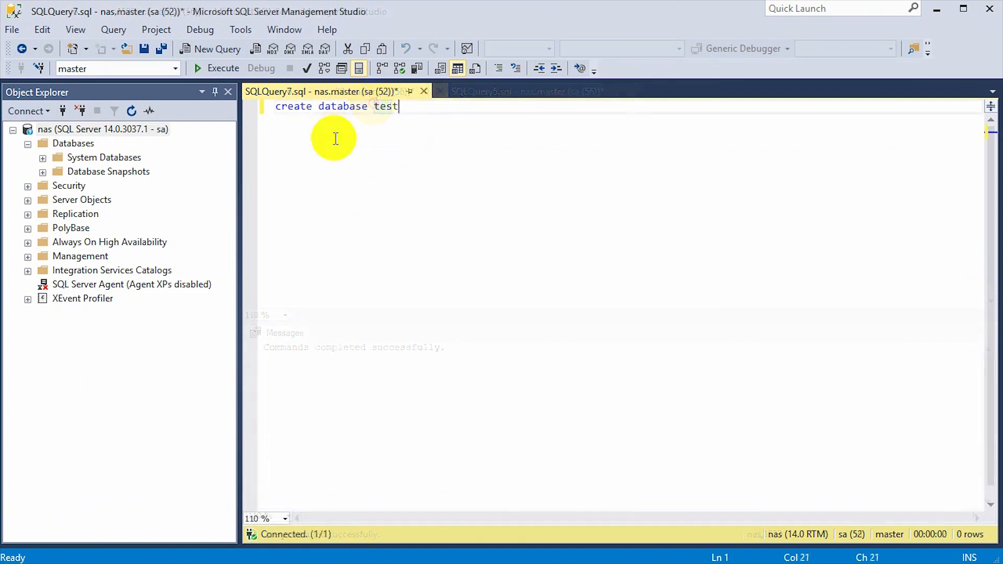
pyautogui.click(212, 68)
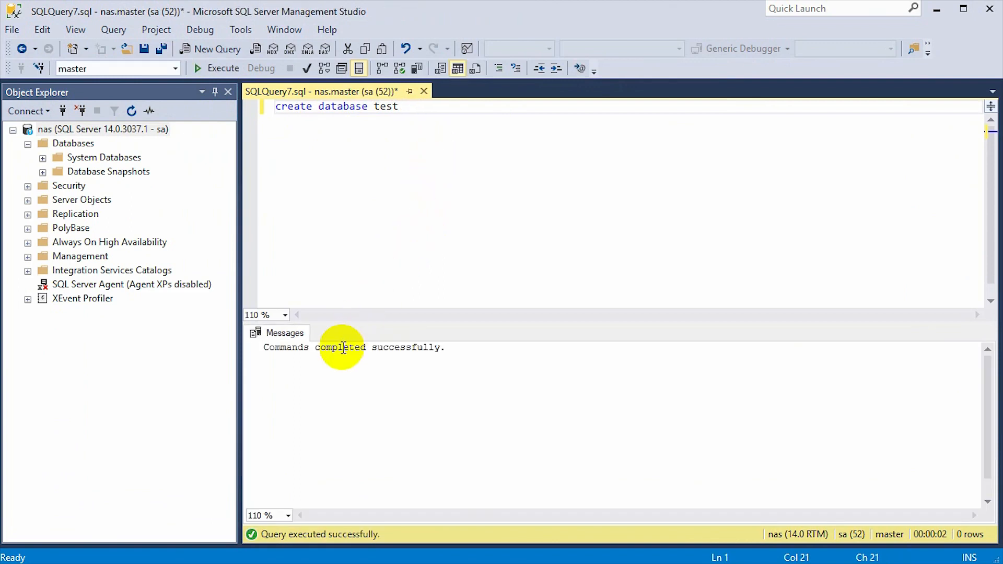
pyautogui.click(79, 143)
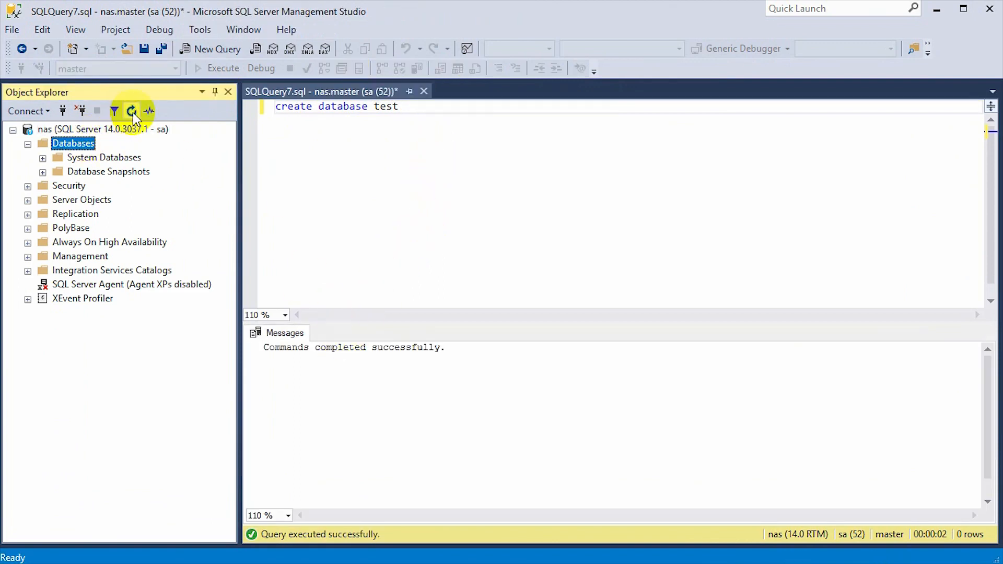
pyautogui.click(132, 111)
pyautogui.click(324, 158)
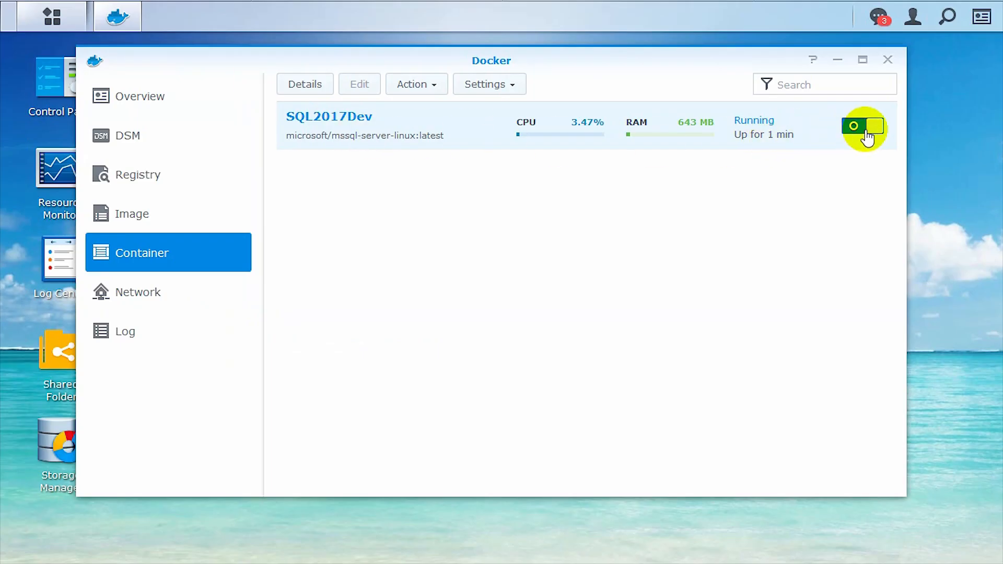
# Toggle the SQL2017Dev container off and back on to restart it
pyautogui.click(851, 126)
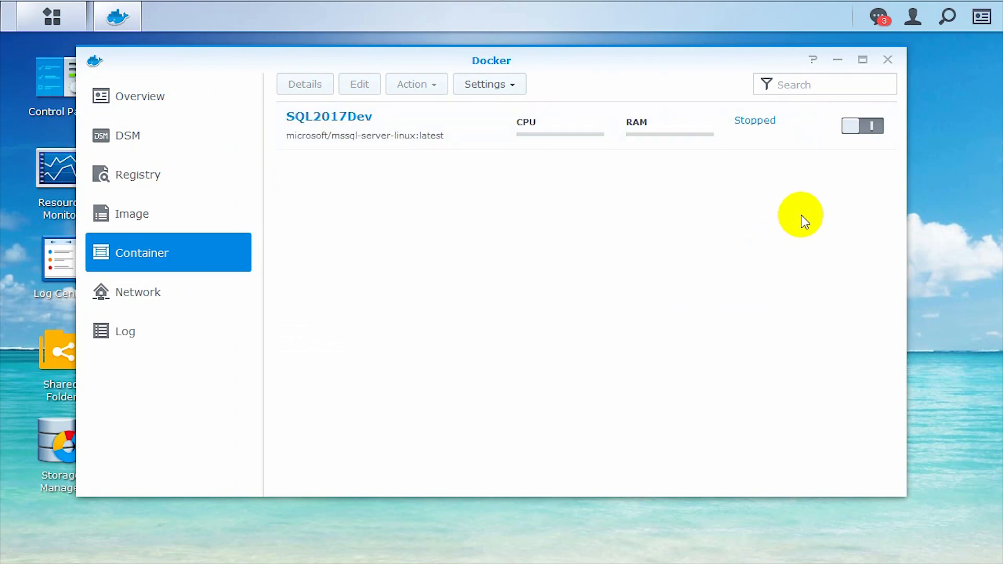
pyautogui.click(864, 128)
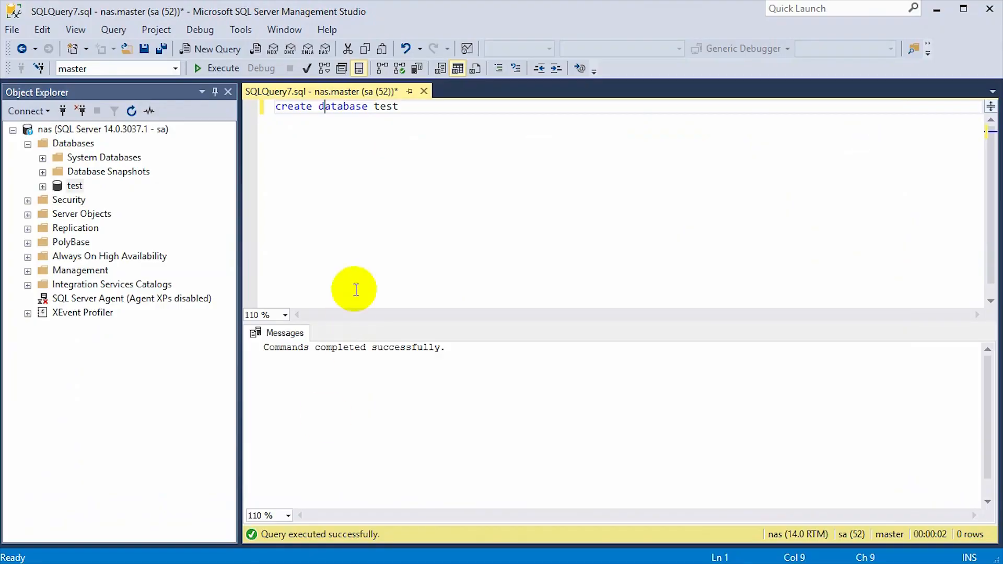
# Refresh the nas server and expand Databases to check the test database and its tables are still there
pyautogui.click(79, 129)
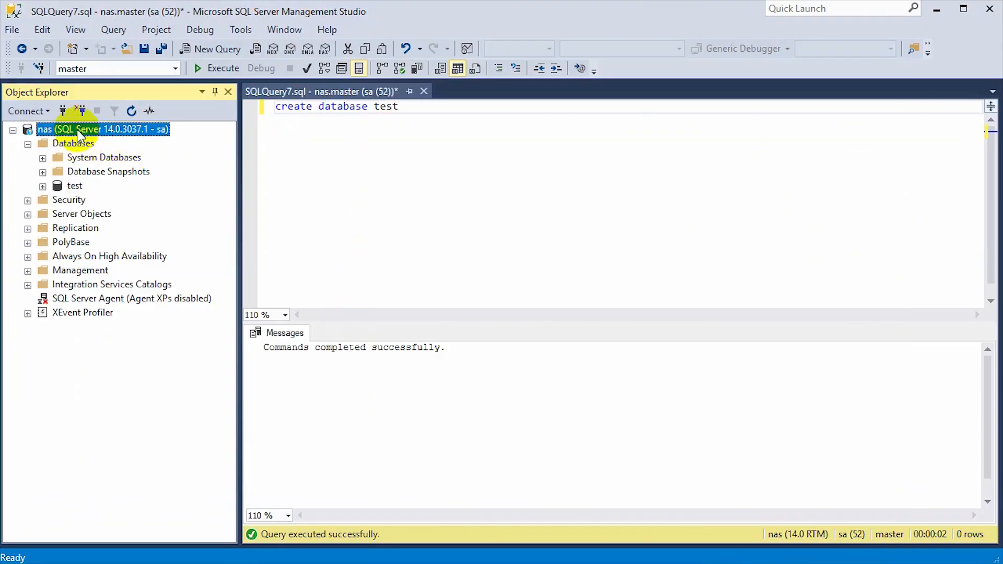
pyautogui.click(28, 144)
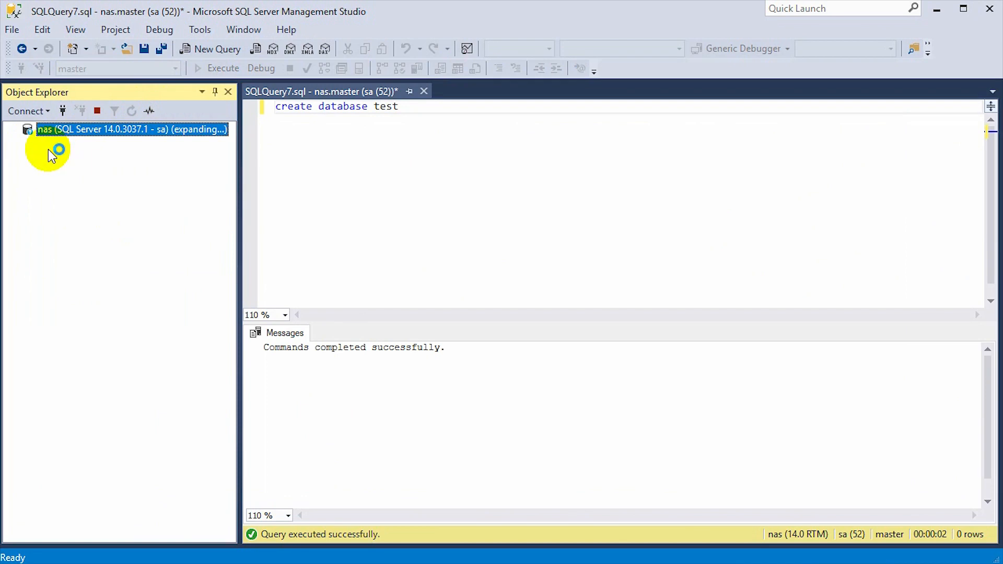
pyautogui.click(29, 144)
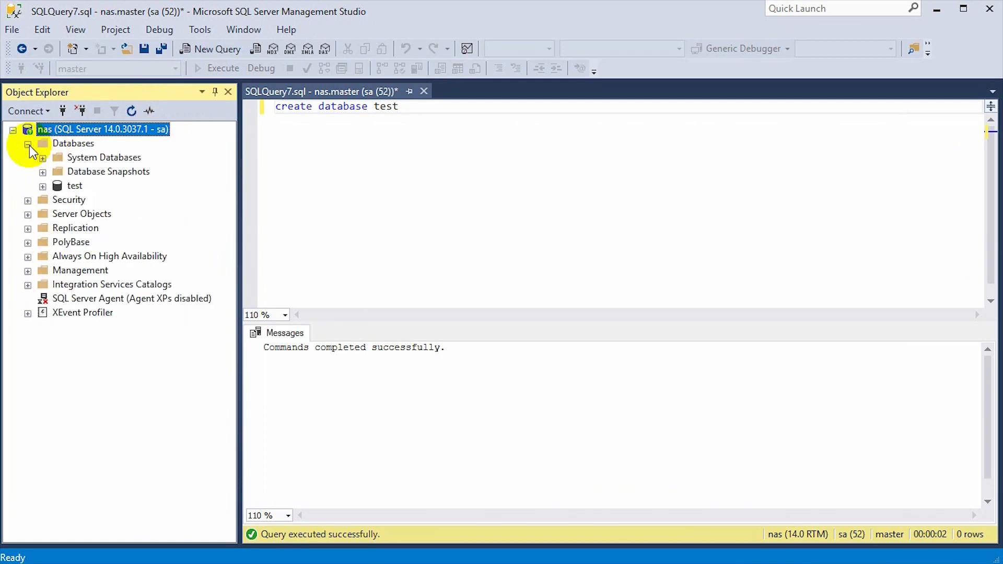
pyautogui.click(74, 186)
pyautogui.click(42, 187)
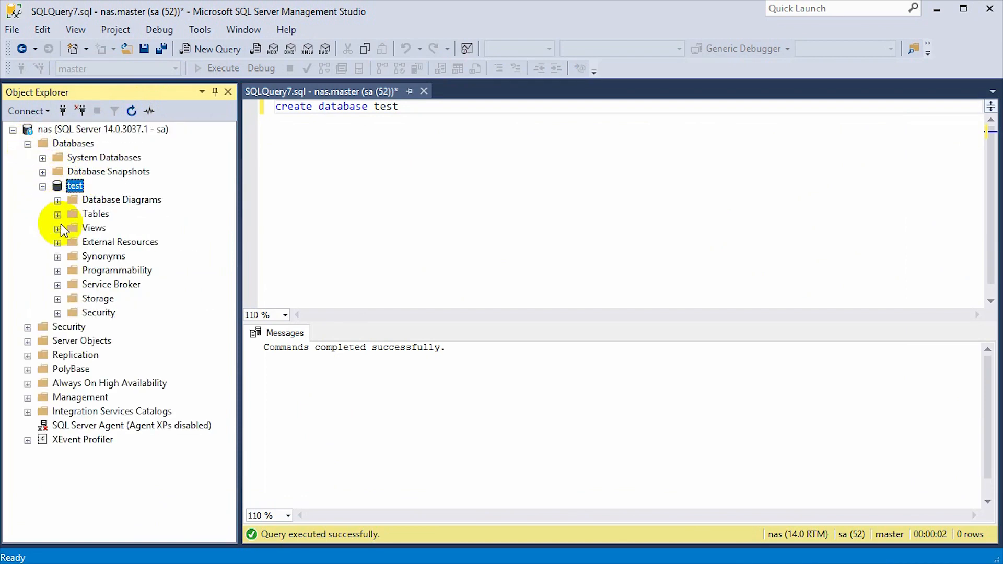
pyautogui.click(57, 215)
pyautogui.click(44, 187)
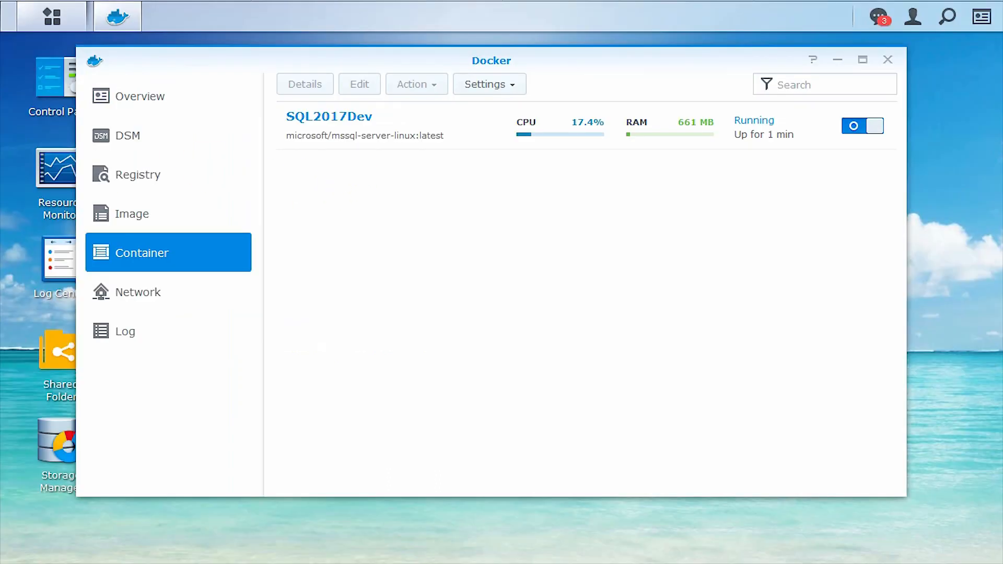
# Stop the SQL2017Dev container with its toggle
pyautogui.rightClick(355, 133)
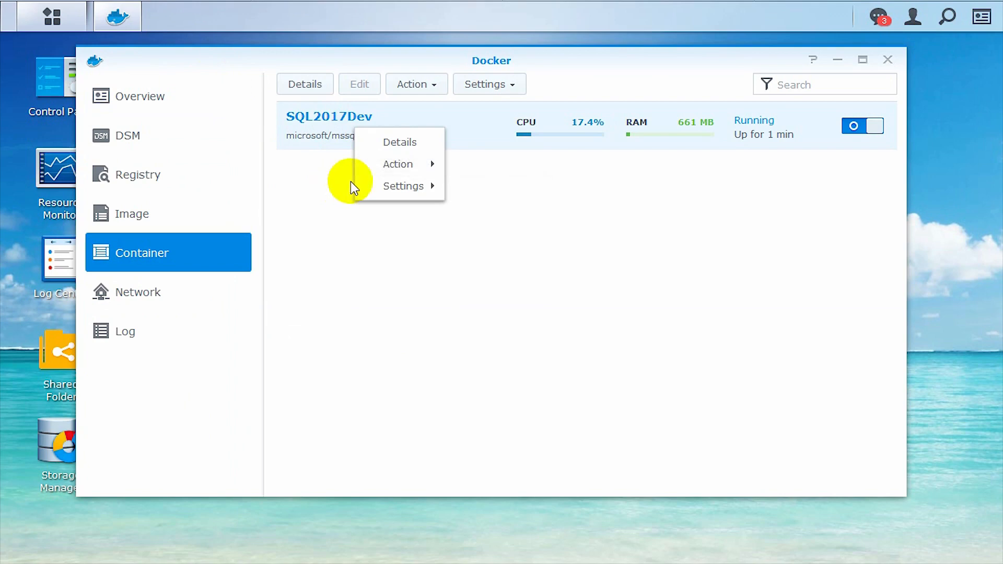
pyautogui.moveTo(390, 178)
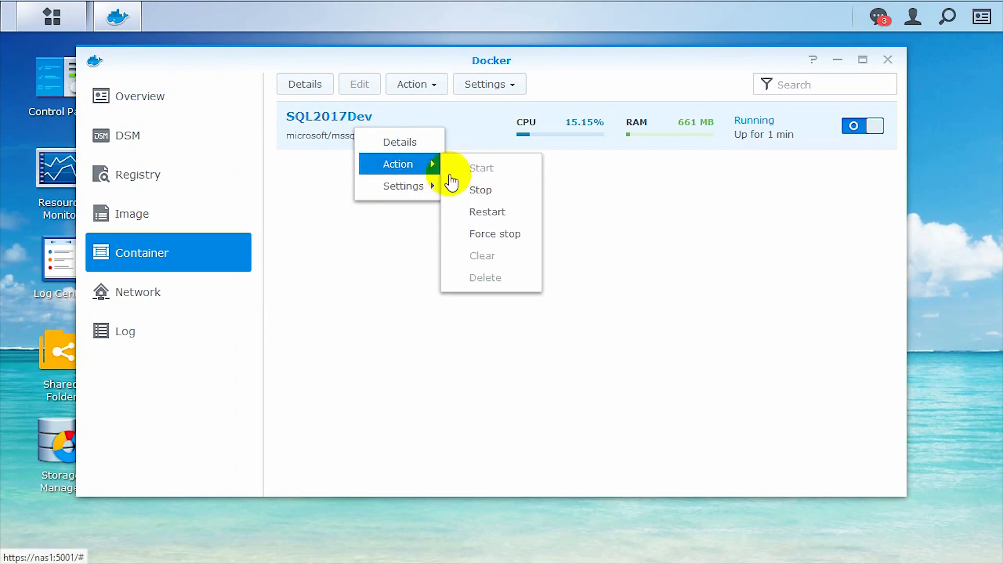
pyautogui.click(706, 167)
pyautogui.click(862, 128)
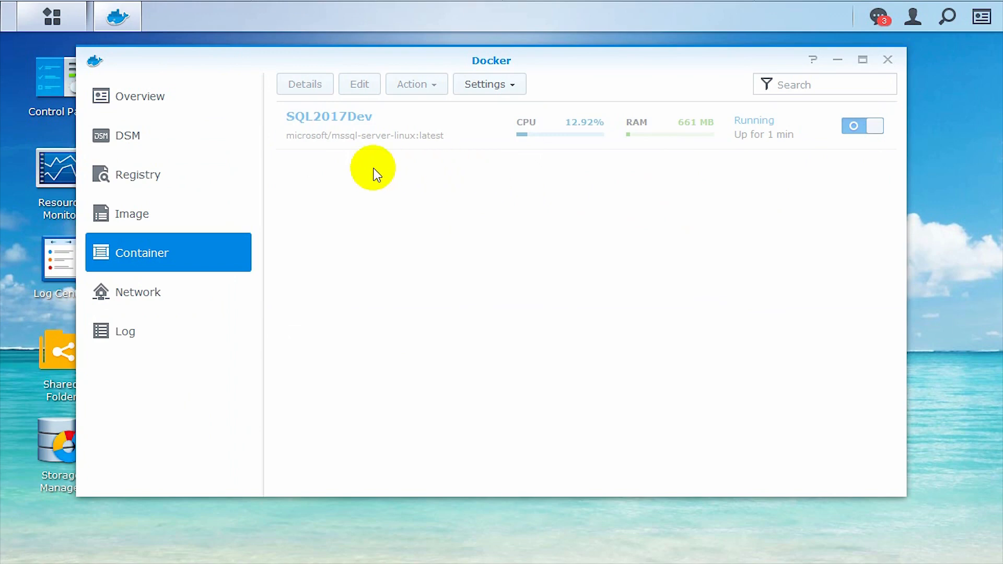
# Clear SQL2017Dev's data through Action > Clear and confirm with Yes
pyautogui.rightClick(365, 121)
pyautogui.moveTo(404, 181)
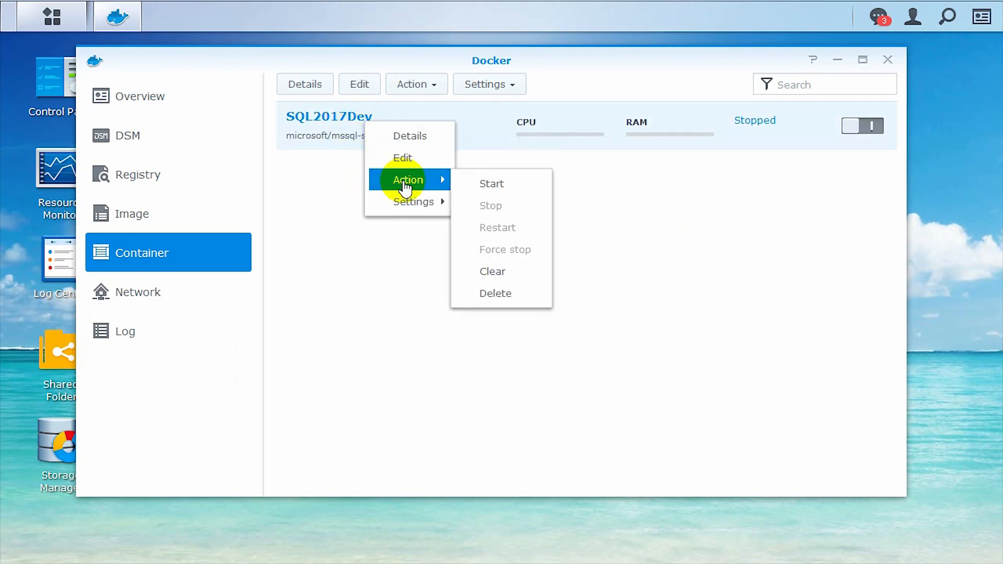
pyautogui.click(482, 274)
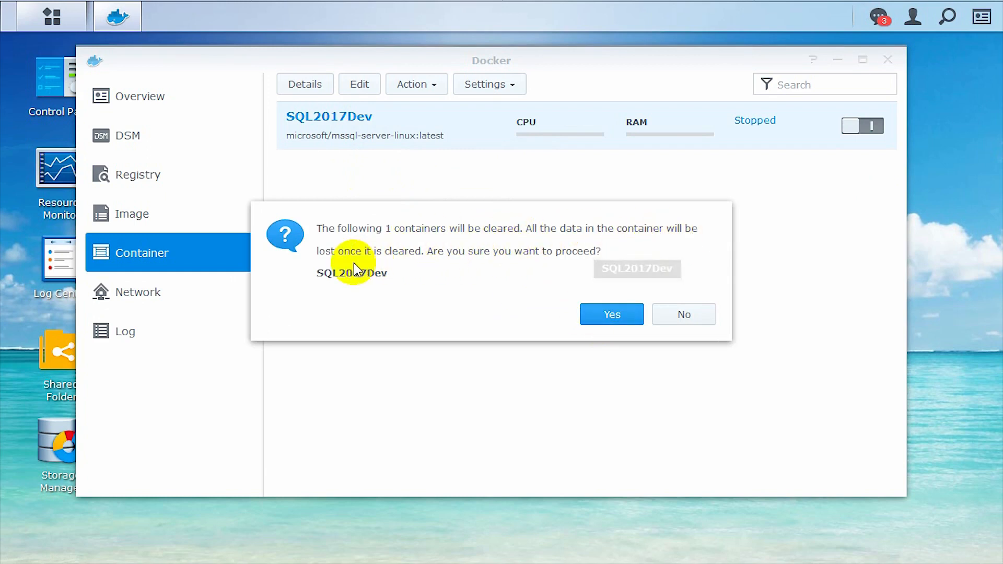
pyautogui.click(597, 317)
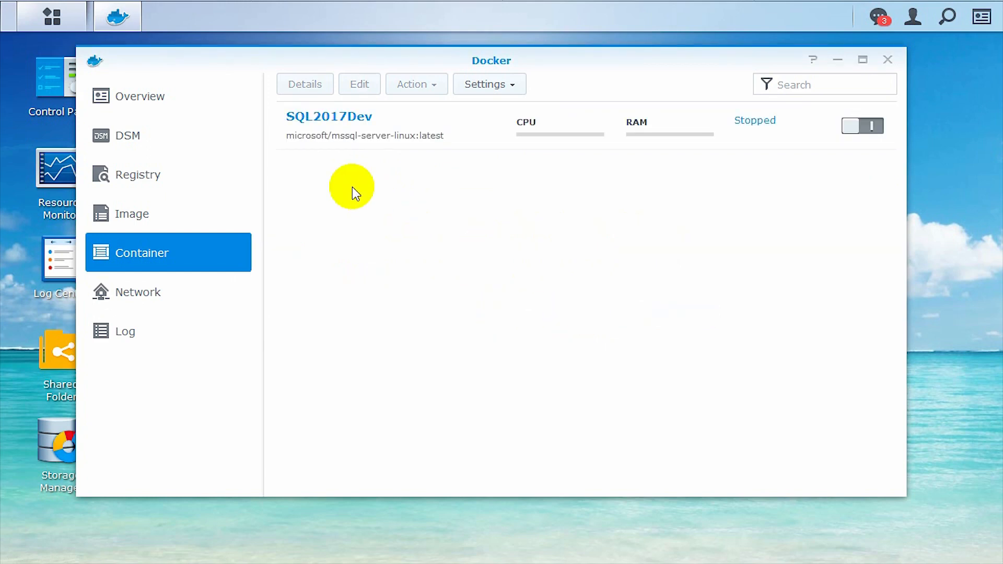
# Start SQL2017Dev again, then refresh the nas Databases folder and dismiss the resulting error
pyautogui.click(848, 127)
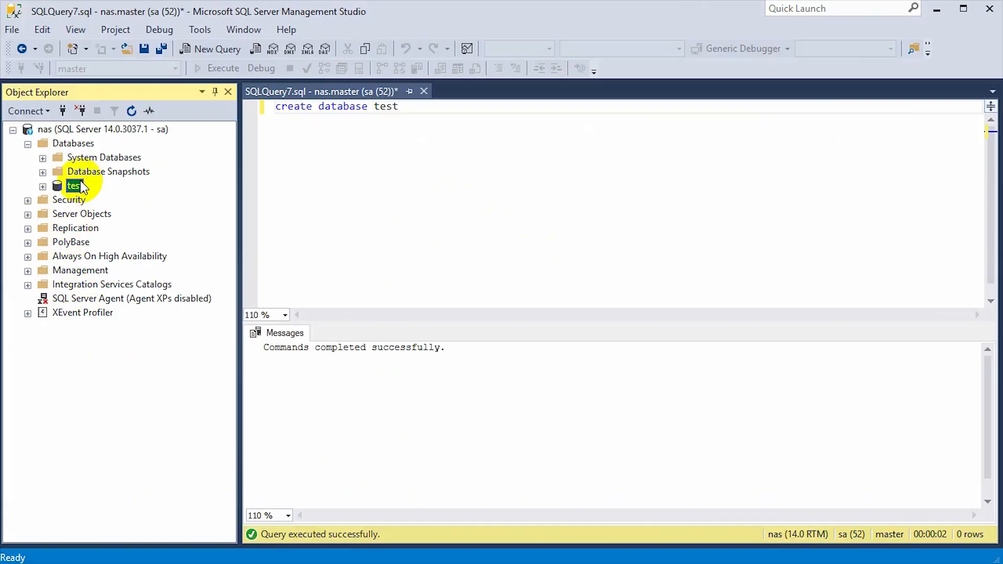
pyautogui.click(78, 144)
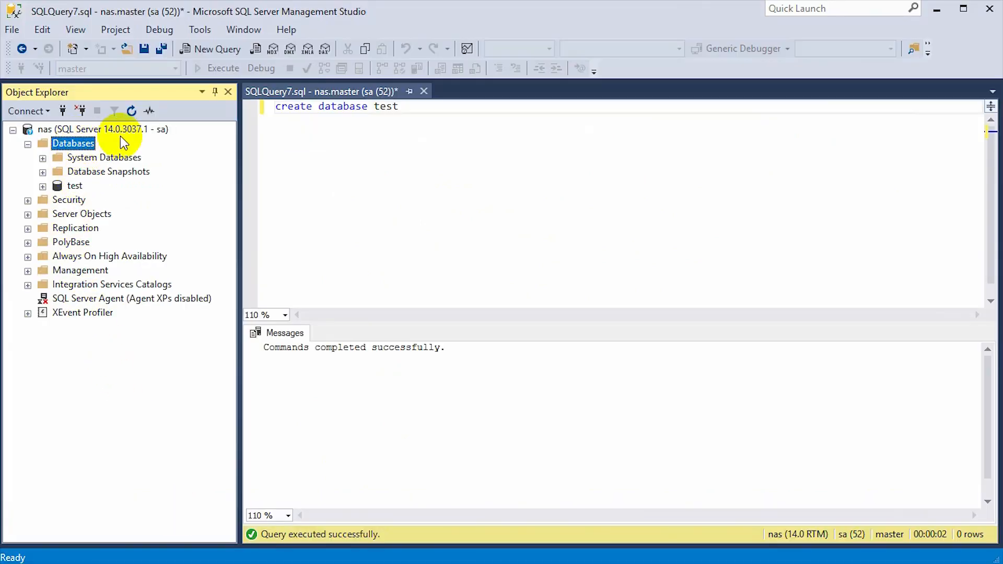
pyautogui.click(131, 111)
pyautogui.click(710, 384)
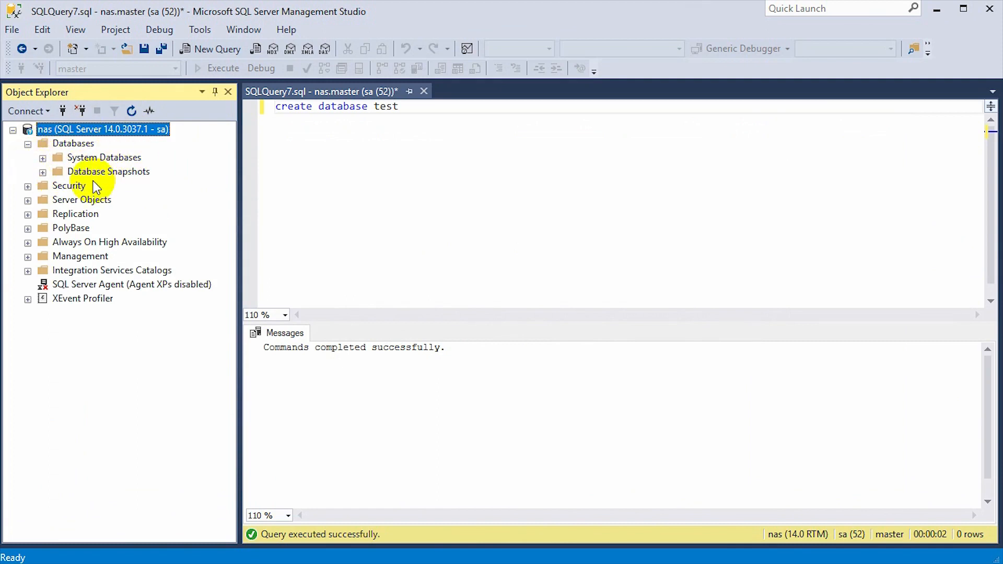
pyautogui.click(423, 180)
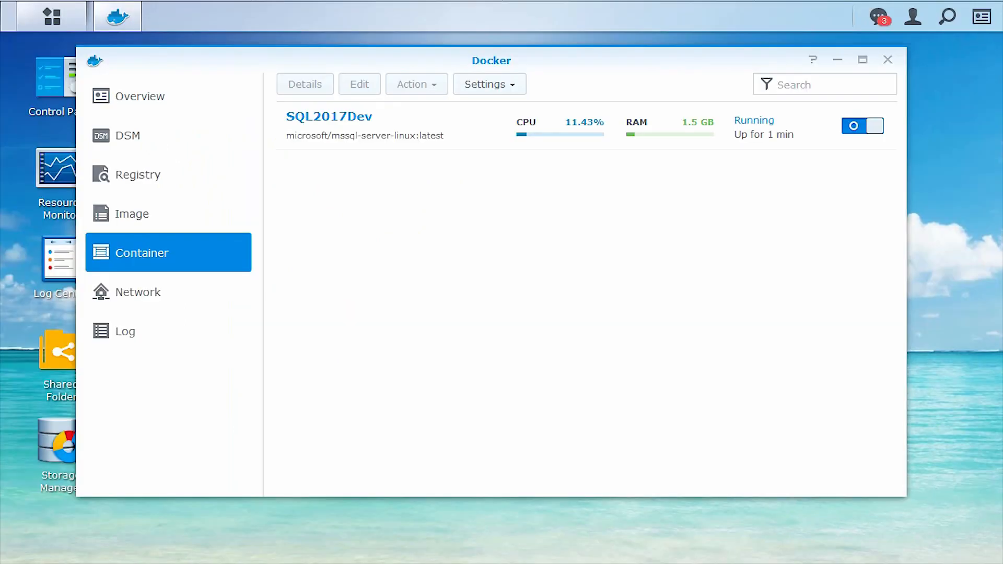
pyautogui.click(375, 127)
# Stop SQL2017Dev and open its Edit settings on the Volume tab, which lists no volumes
pyautogui.rightClick(375, 127)
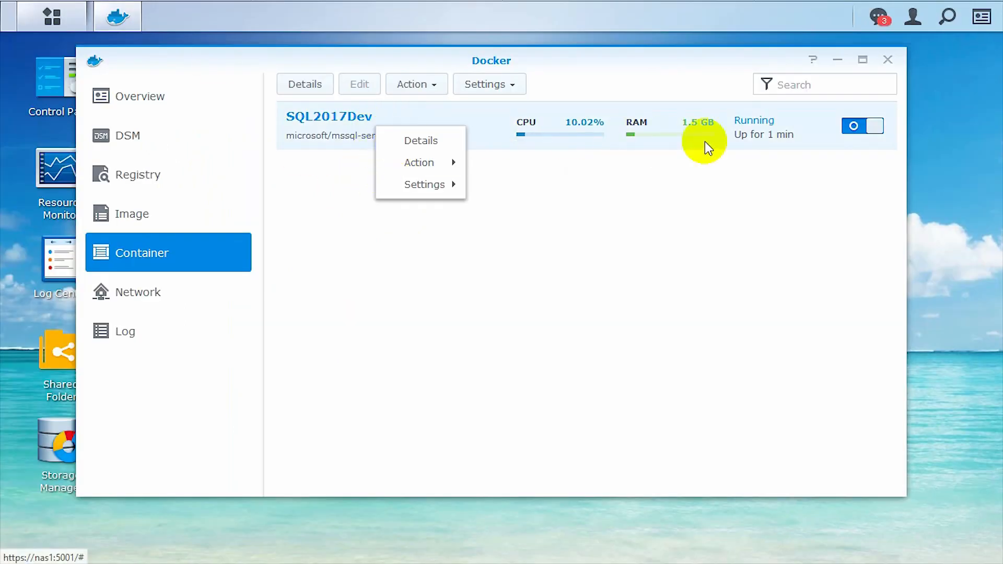
pyautogui.click(869, 125)
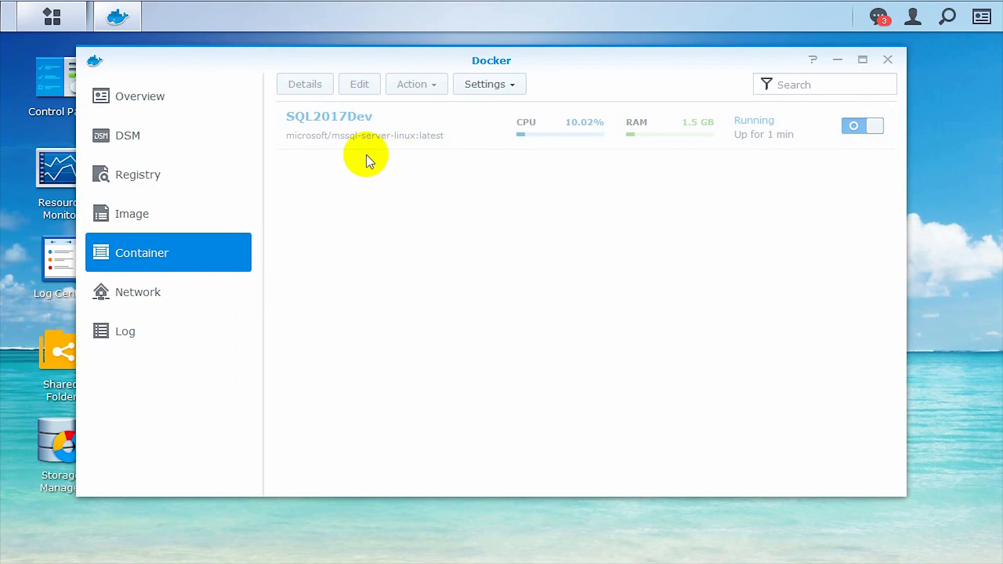
pyautogui.rightClick(367, 128)
pyautogui.click(392, 166)
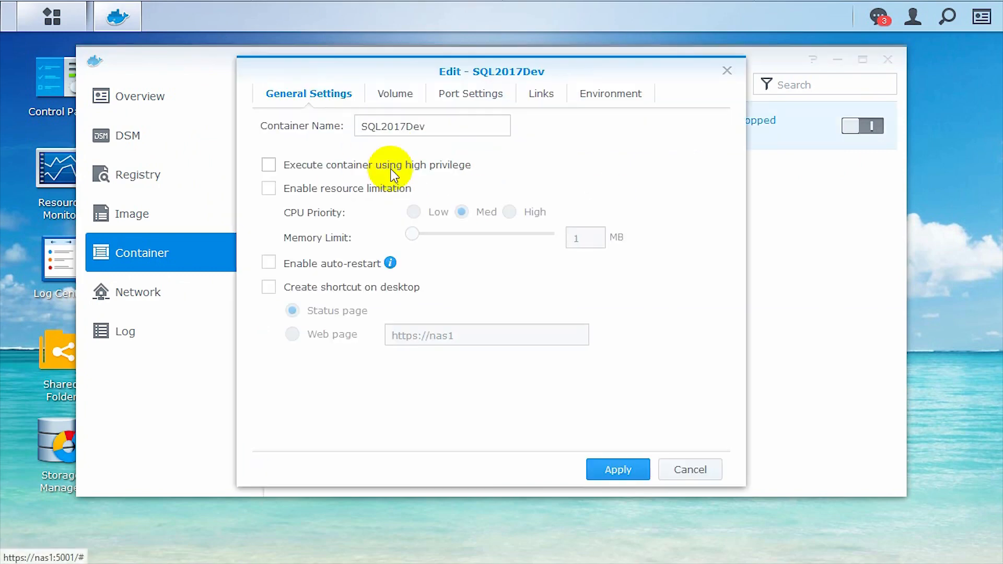
pyautogui.click(394, 94)
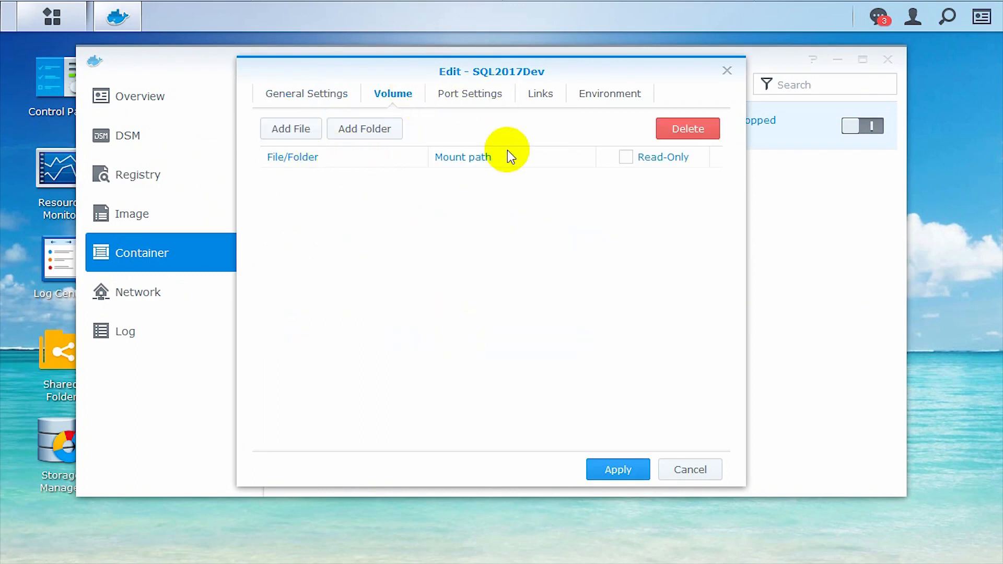
# Create a SQLDemo folder under docker/mssql and select it as SQL2017Dev's volume folder
pyautogui.click(368, 137)
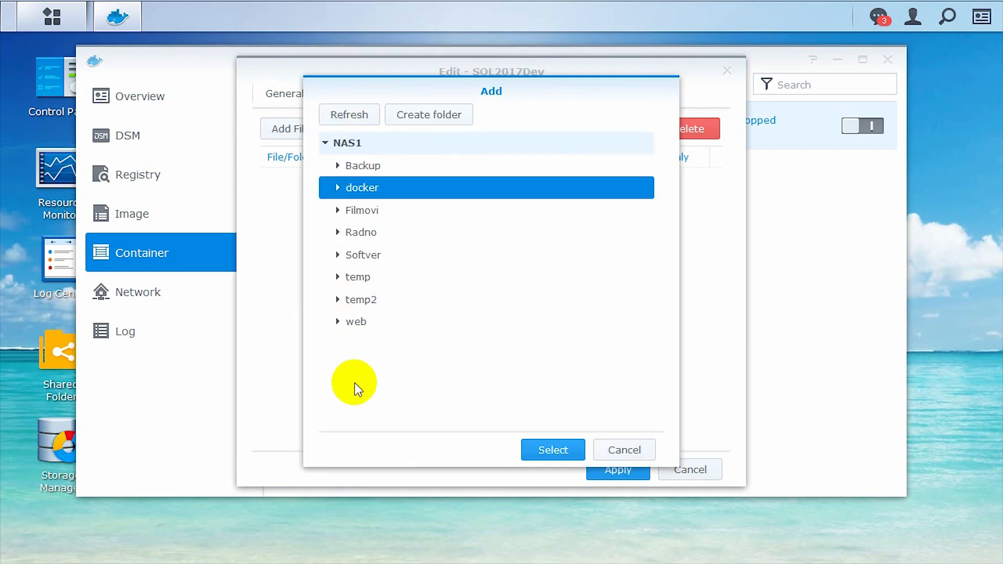
pyautogui.click(337, 189)
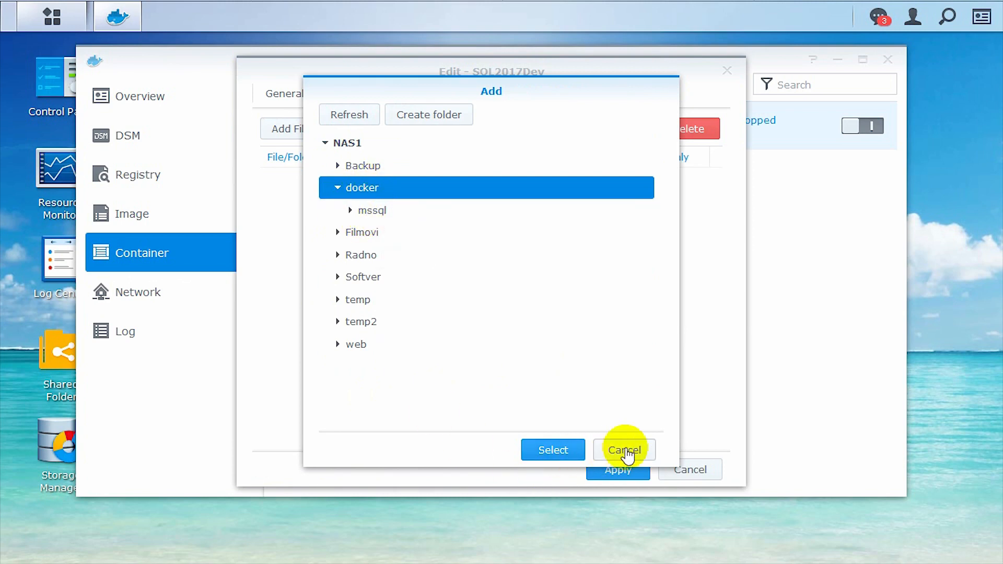
pyautogui.click(350, 212)
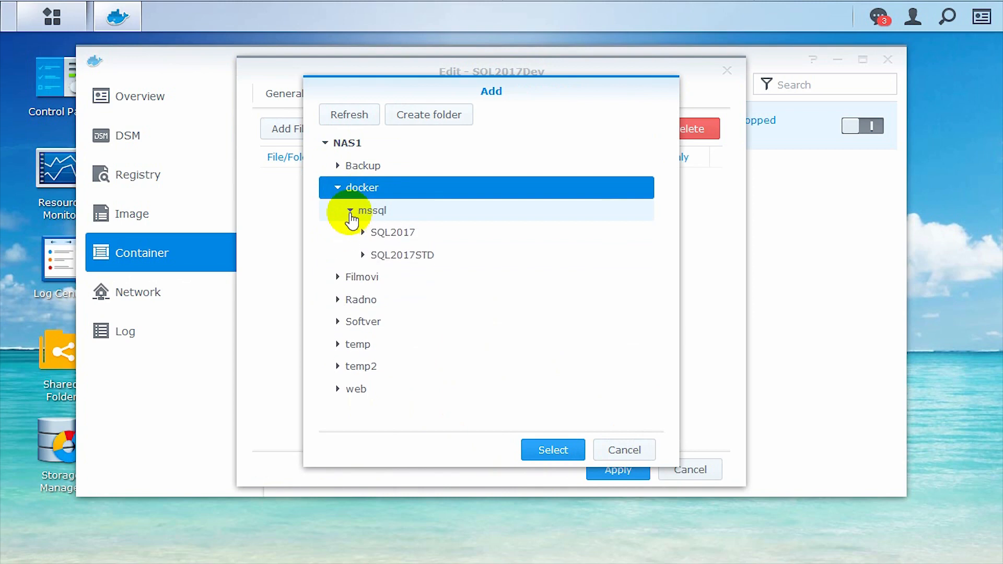
pyautogui.click(381, 214)
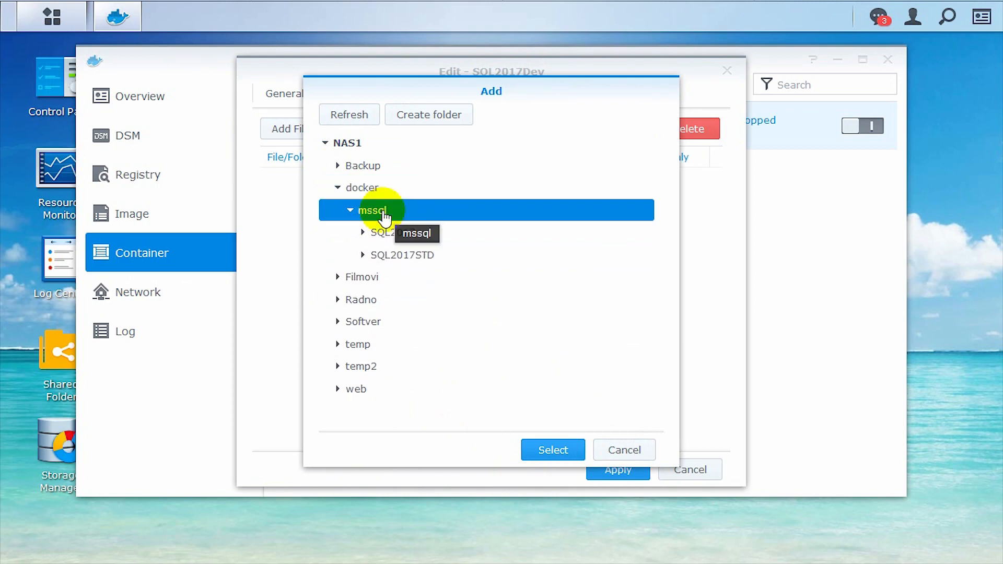
pyautogui.click(435, 119)
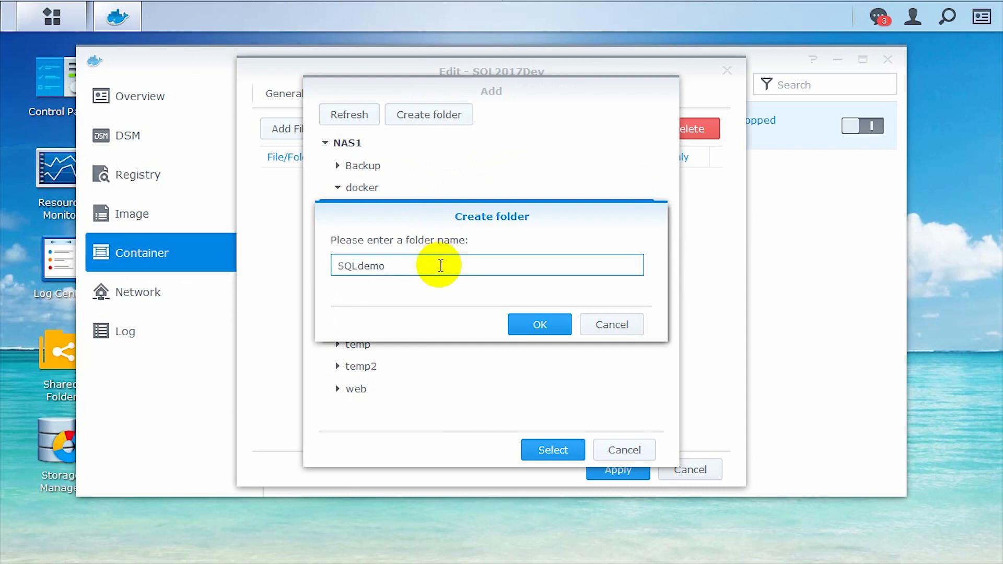
pyautogui.write('SQLDemo')
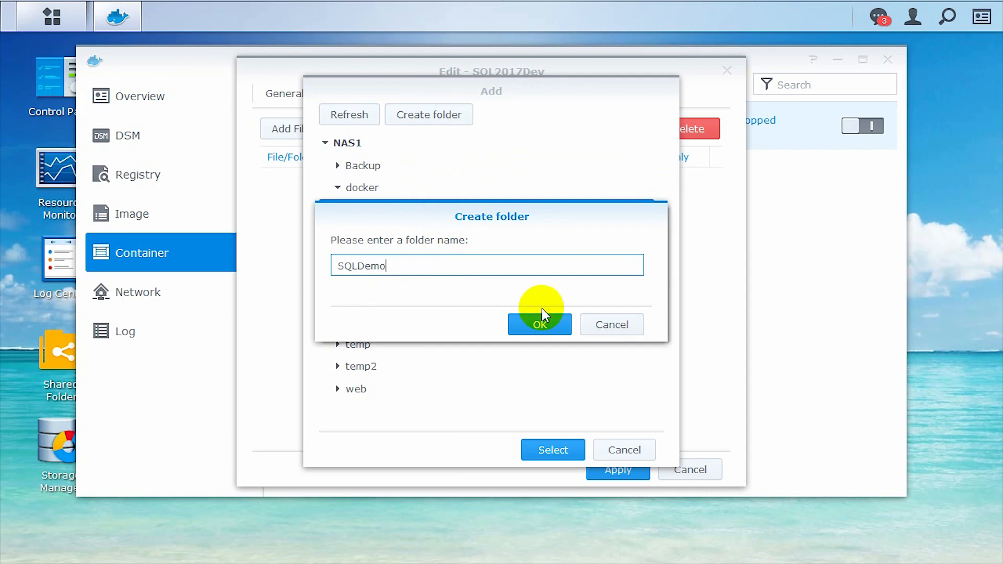
pyautogui.click(541, 320)
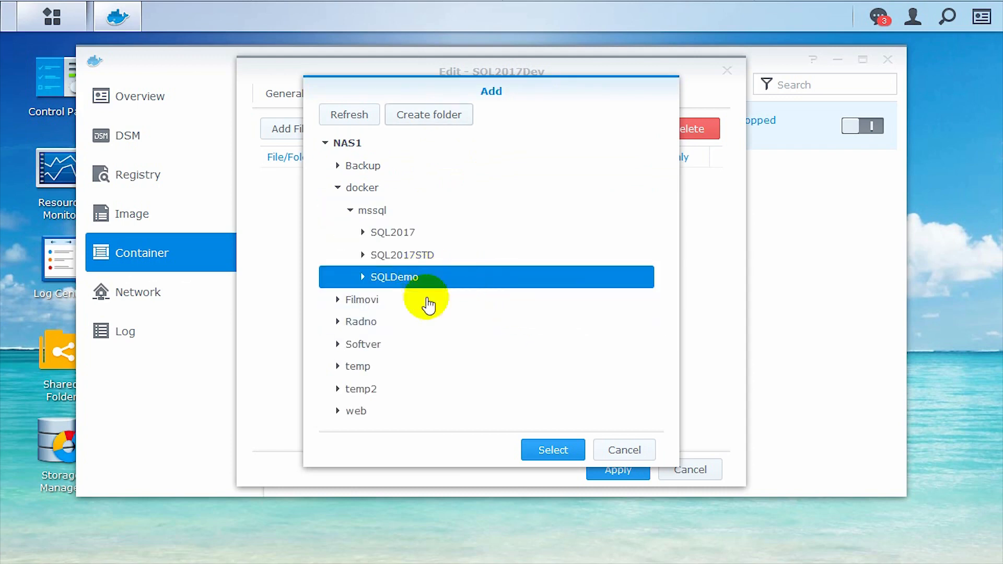
pyautogui.click(546, 450)
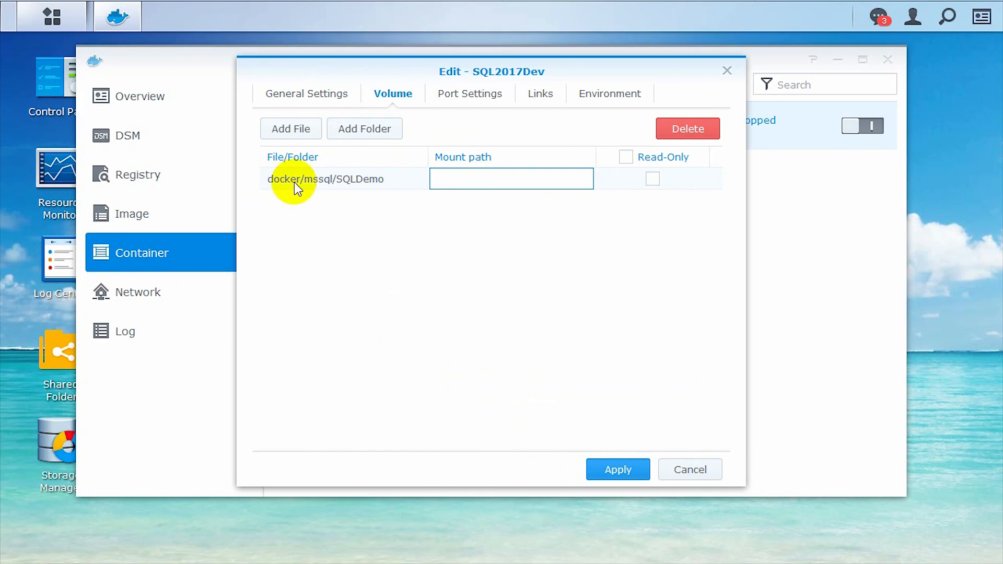
pyautogui.press('super+e')
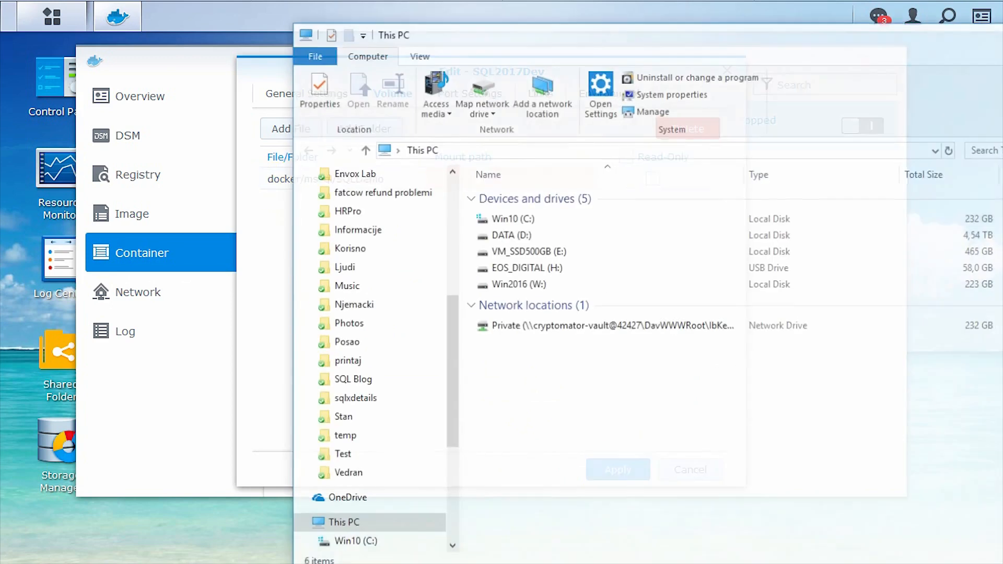
# Browse File Explorer to \\nas1\docker\mssql\SQLDemo and confirm the folder is empty
pyautogui.click(484, 150)
pyautogui.write('\\\\nas1')
pyautogui.press('Return')
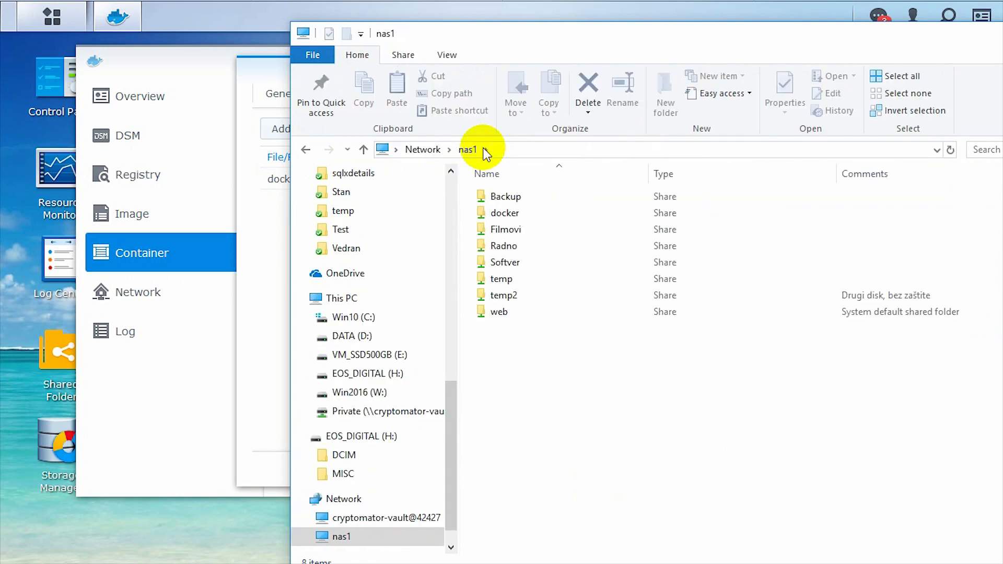
pyautogui.click(504, 214)
pyautogui.doubleClick(505, 213)
pyautogui.doubleClick(503, 196)
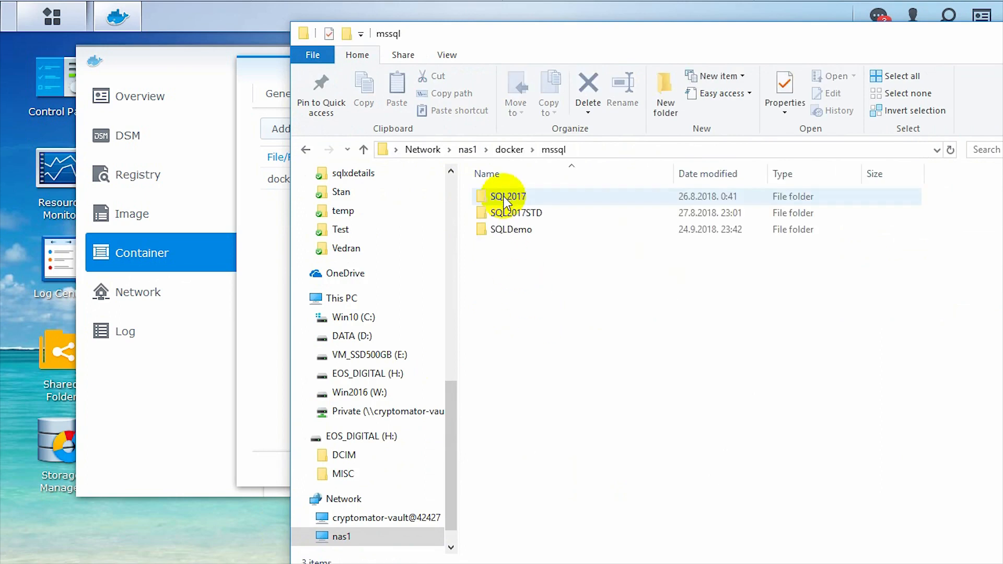
pyautogui.doubleClick(521, 230)
pyautogui.moveTo(575, 48); pyautogui.dragTo(657, 561)
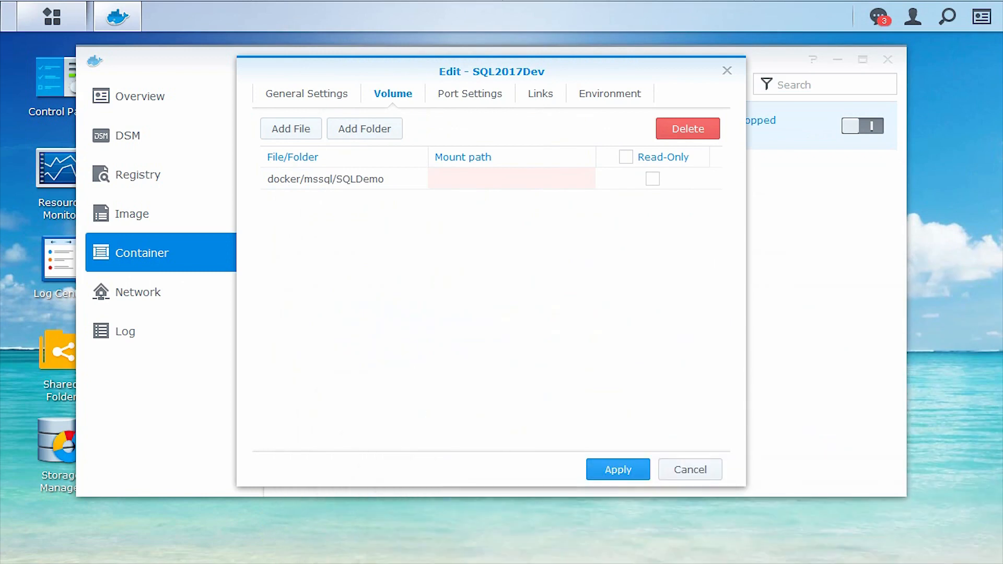
pyautogui.click(454, 178)
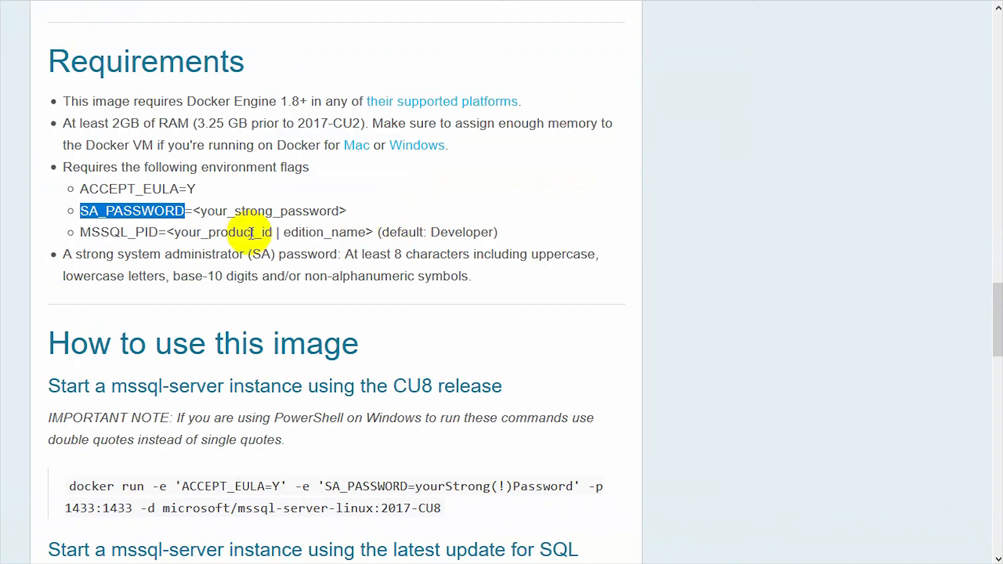
pyautogui.click(246, 230)
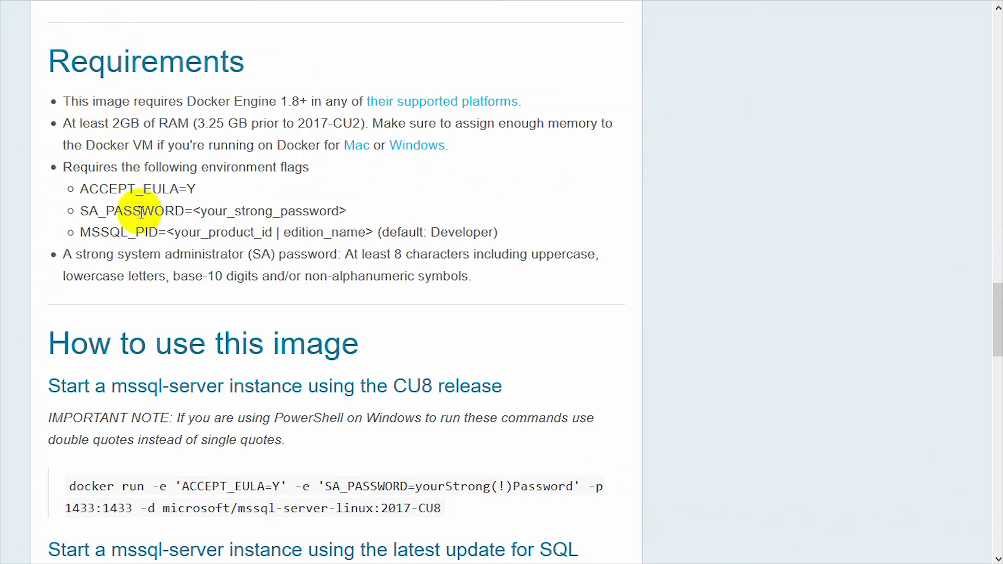
# Scroll to the image's Environment Variables notes and follow the 'here' link to the full documentation
pyautogui.scroll(-3, 439, 227)
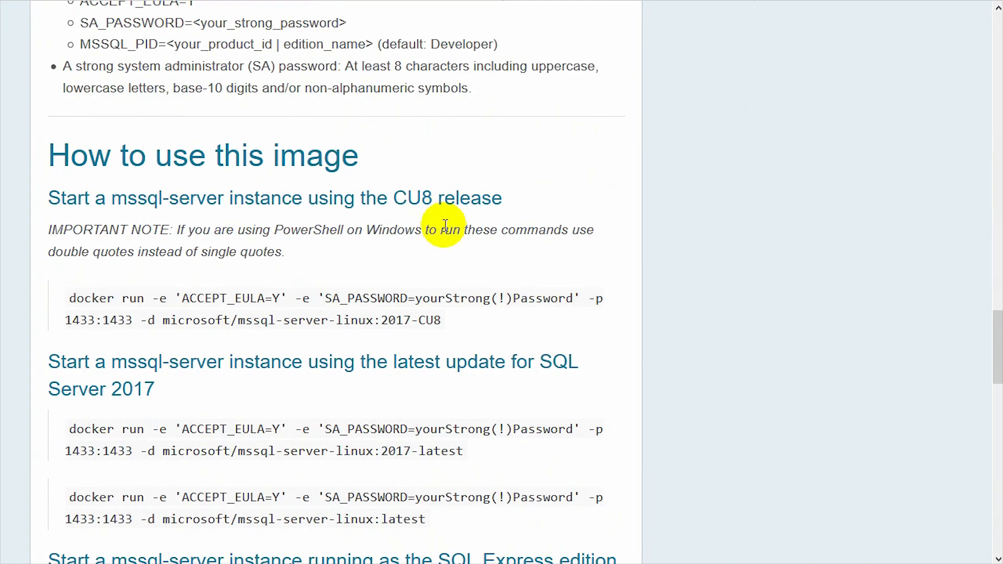
pyautogui.scroll(-2, 444, 224)
pyautogui.scroll(-3, 584, 258)
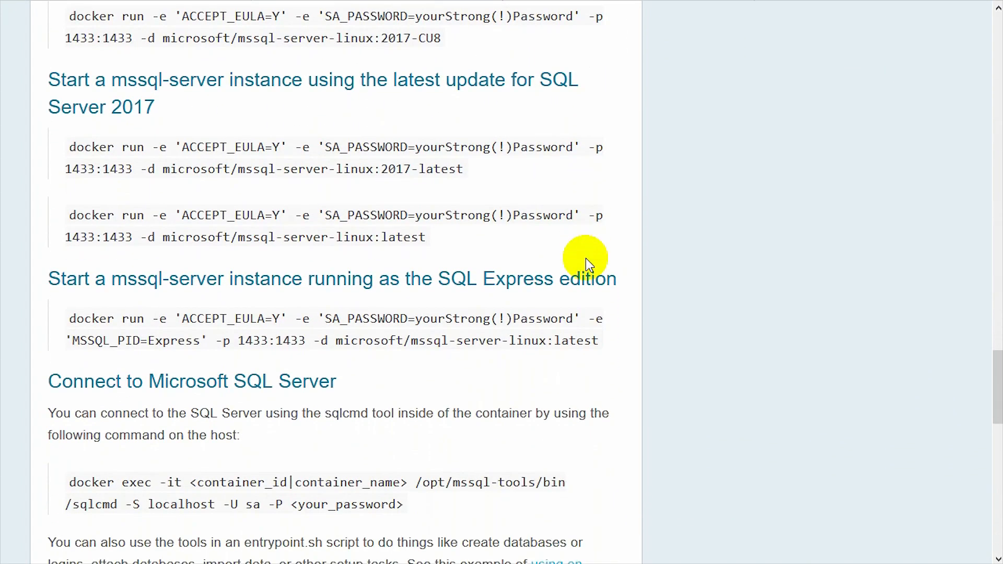
pyautogui.scroll(-3, 584, 258)
pyautogui.scroll(-3, 586, 259)
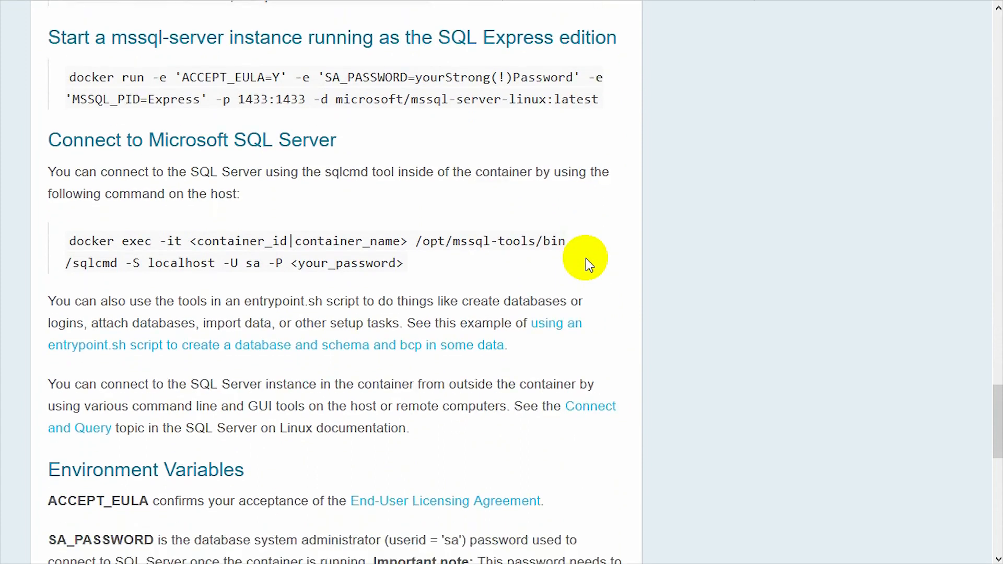
pyautogui.scroll(-3, 585, 258)
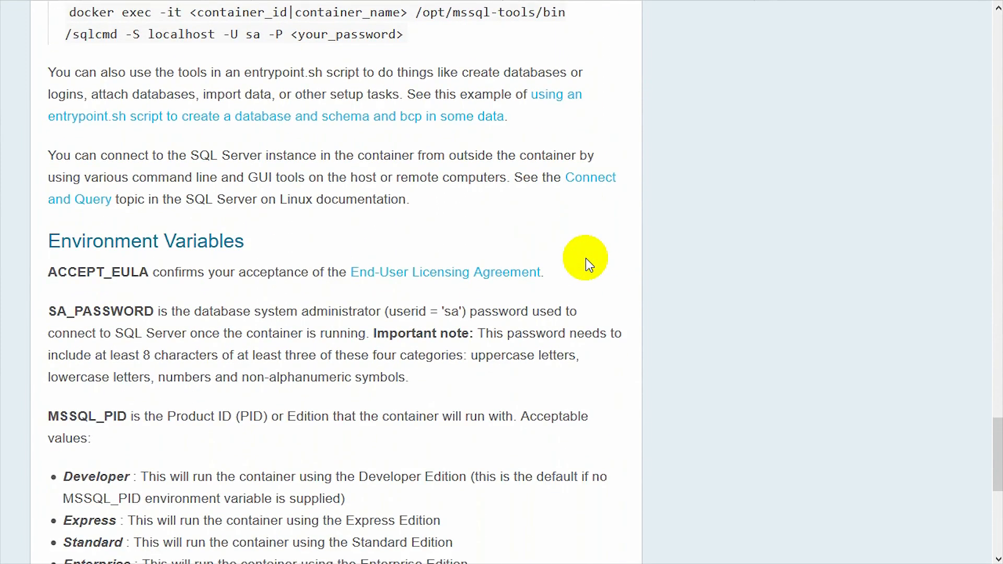
pyautogui.scroll(-2, 585, 258)
pyautogui.scroll(-3, 585, 258)
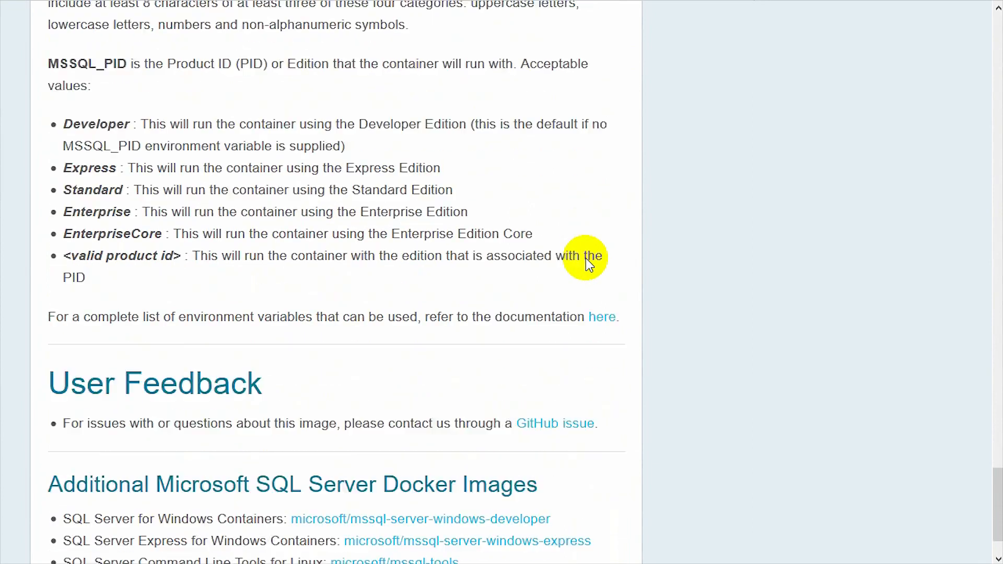
pyautogui.scroll(-1, 585, 258)
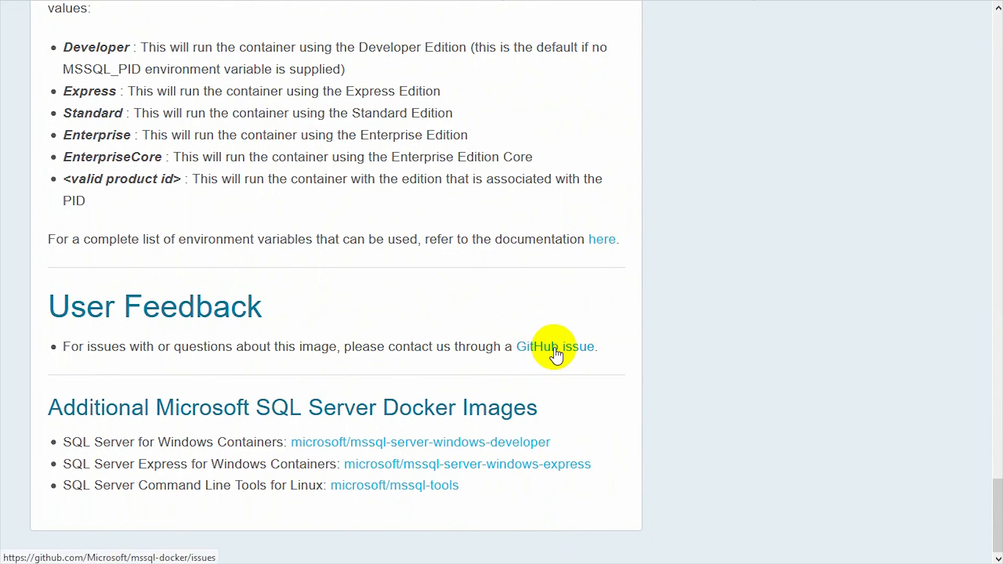
pyautogui.moveTo(206, 238); pyautogui.dragTo(392, 243)
pyautogui.click(474, 254)
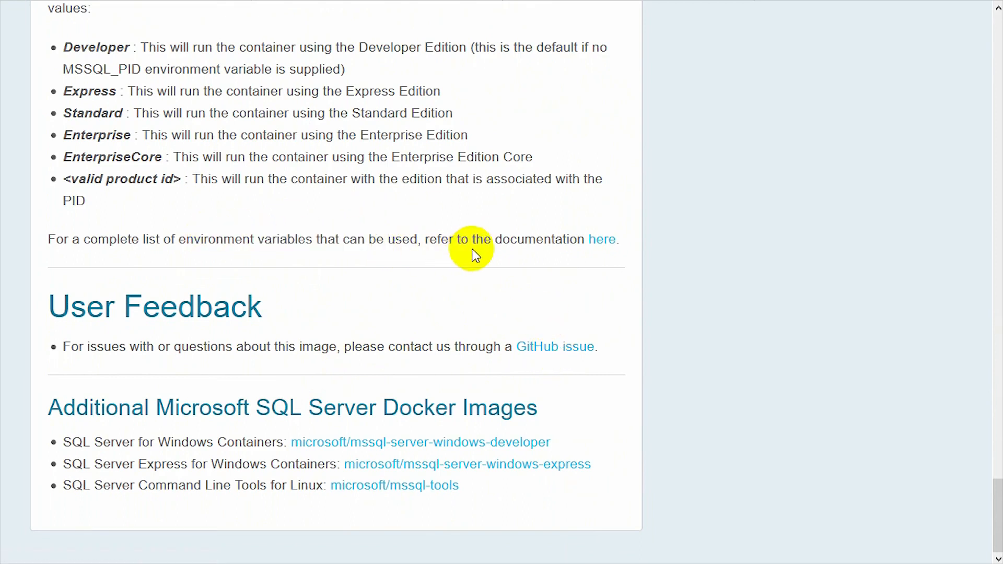
pyautogui.click(604, 243)
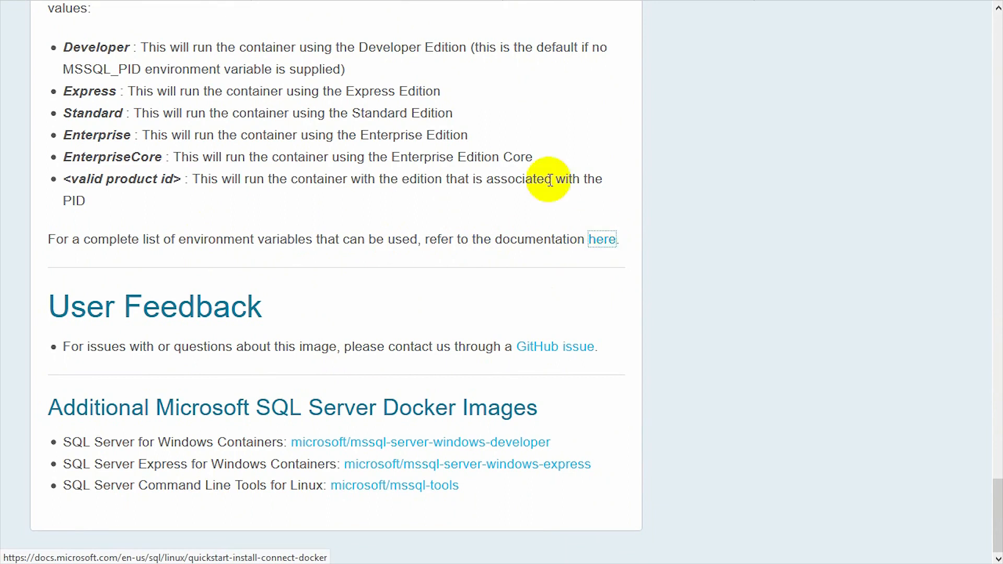
# Scroll through the quickstart's comments and follow the configure-docker#persist link about volumes
pyautogui.scroll(-8, 633, 260)
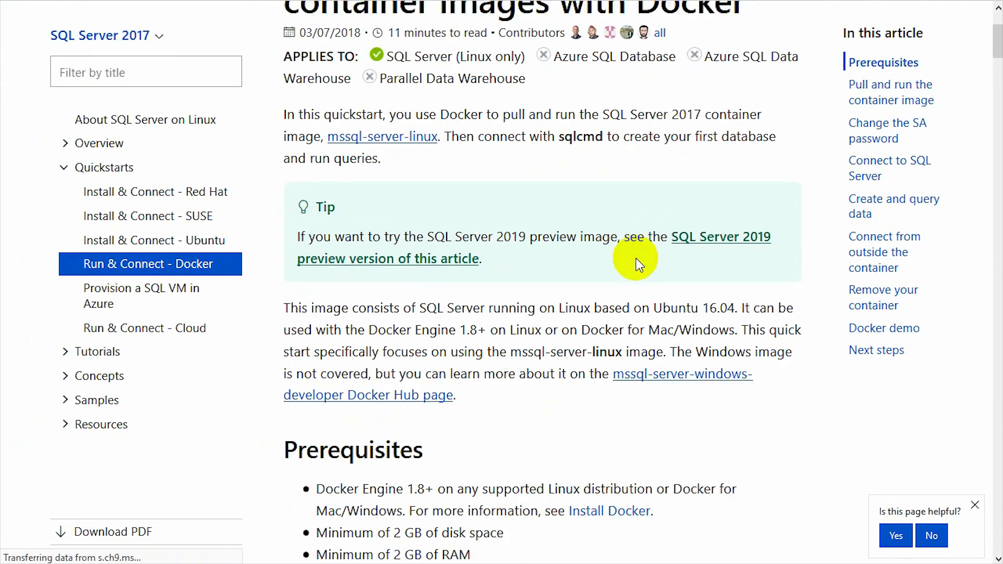
pyautogui.scroll(-5, 628, 264)
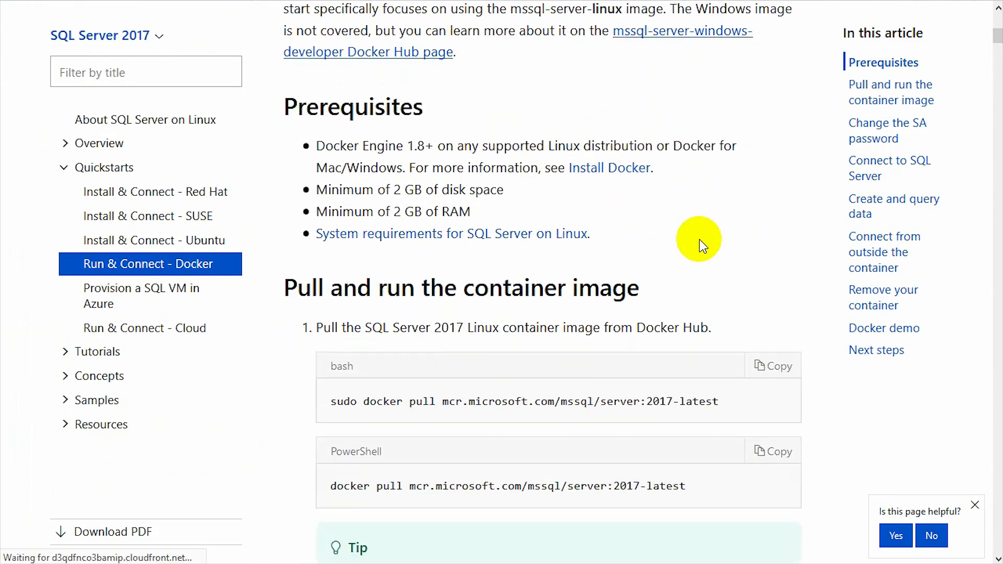
pyautogui.scroll(-8, 699, 254)
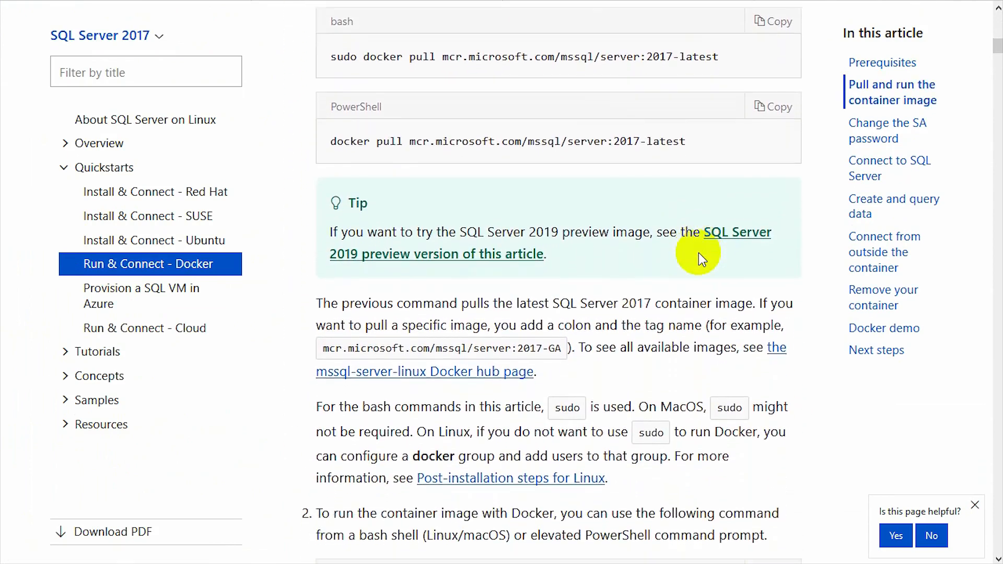
pyautogui.scroll(-7, 697, 257)
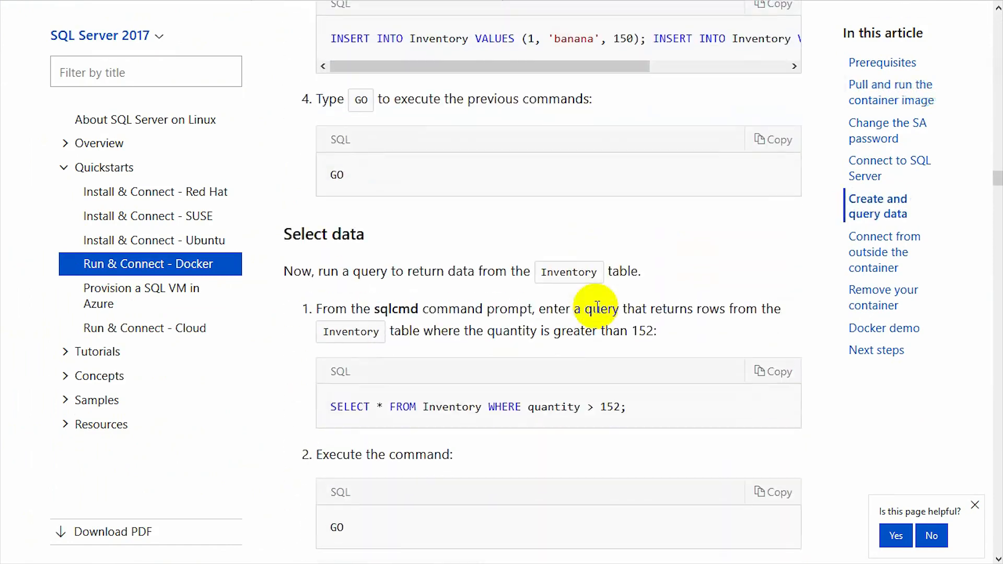
pyautogui.scroll(-10, 597, 308)
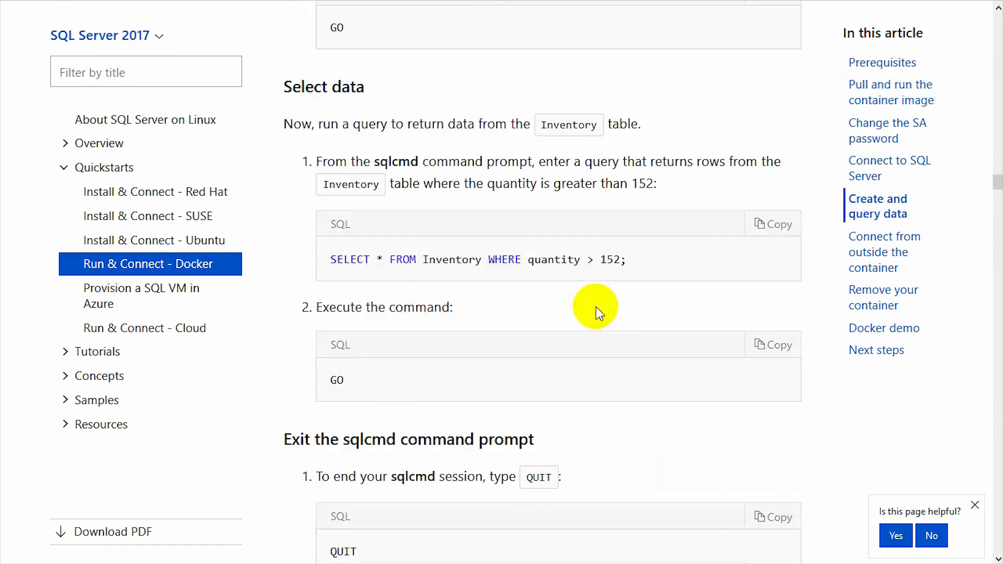
pyautogui.scroll(-7, 597, 311)
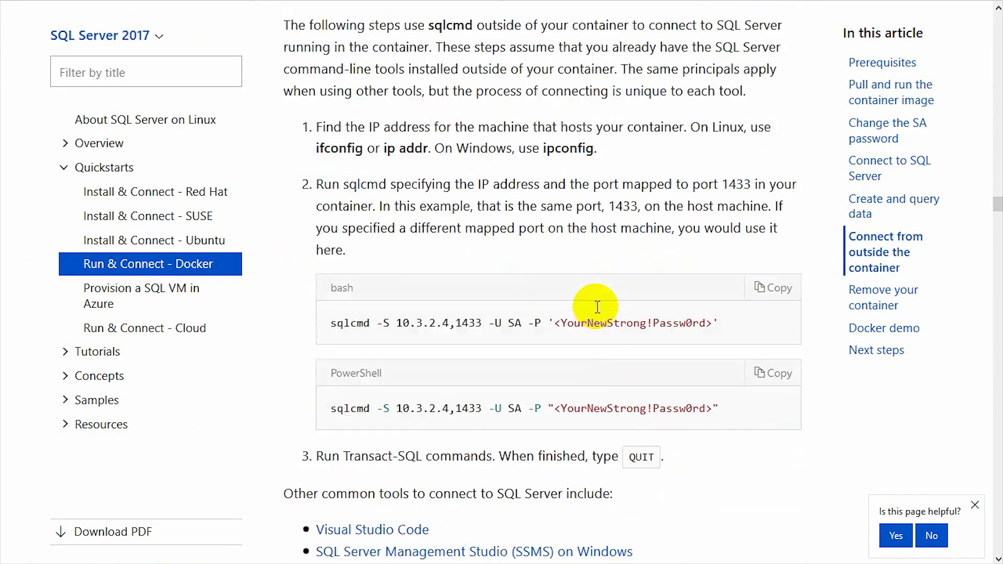
pyautogui.scroll(-9, 597, 311)
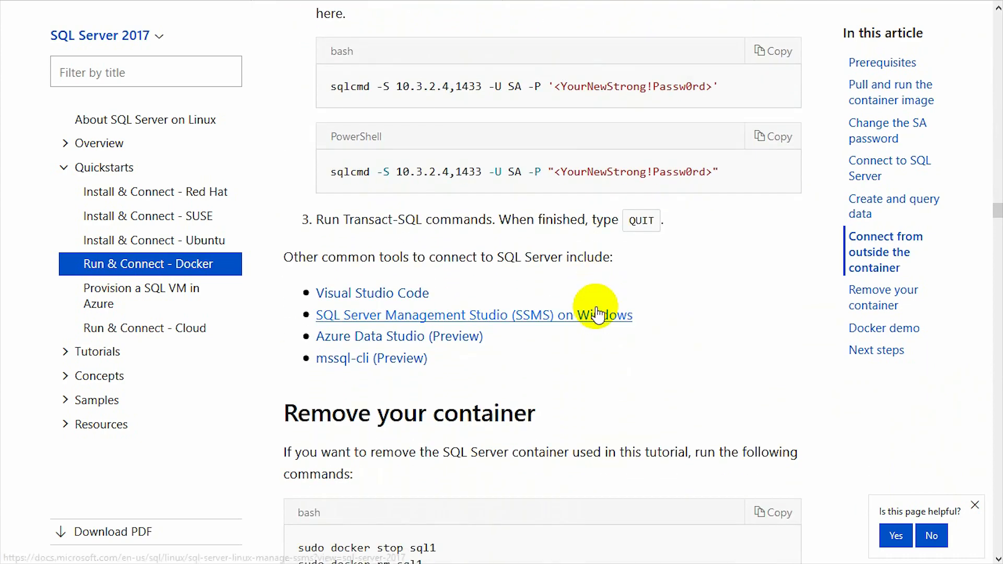
pyautogui.scroll(-16, 597, 312)
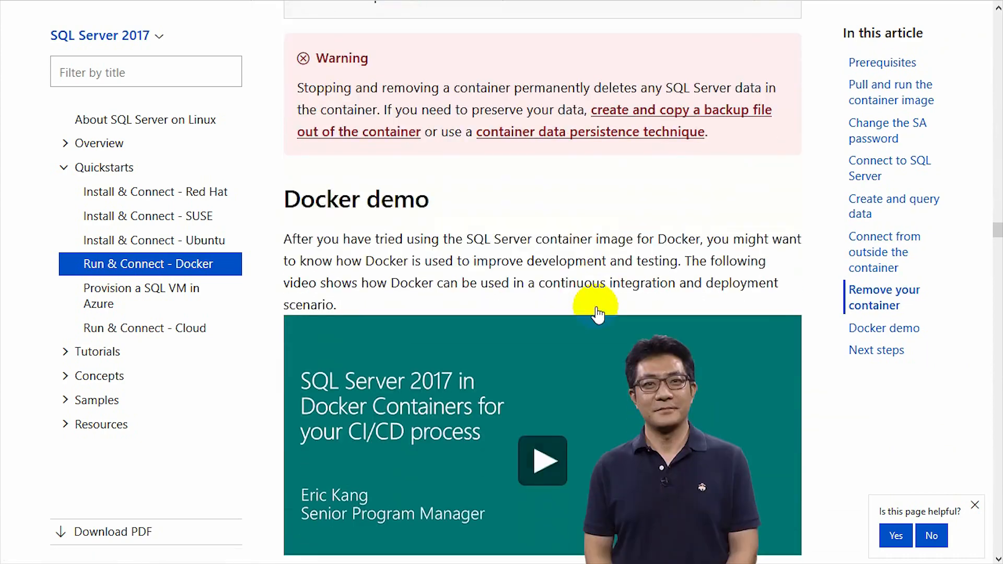
pyautogui.scroll(-4, 597, 312)
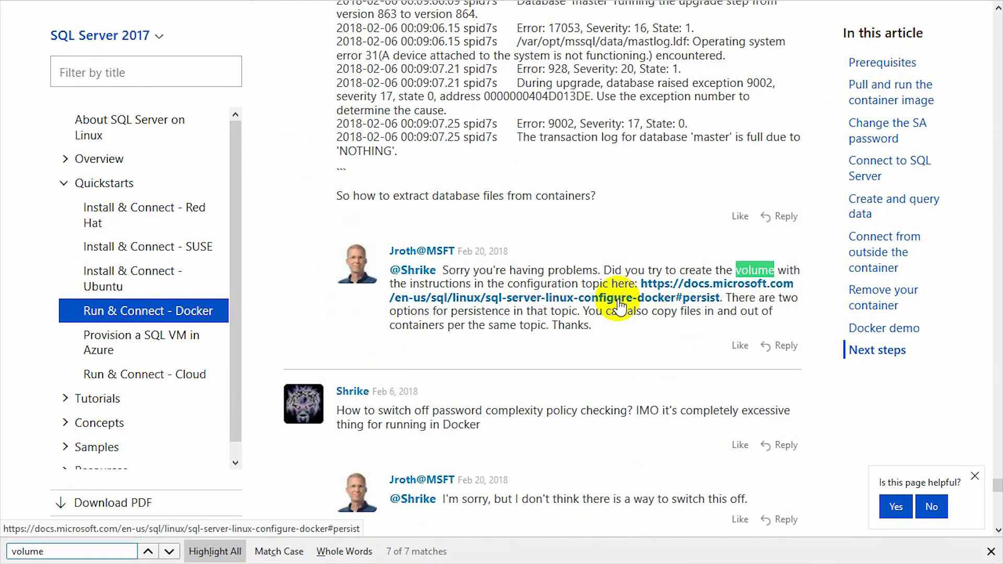
pyautogui.click(618, 302)
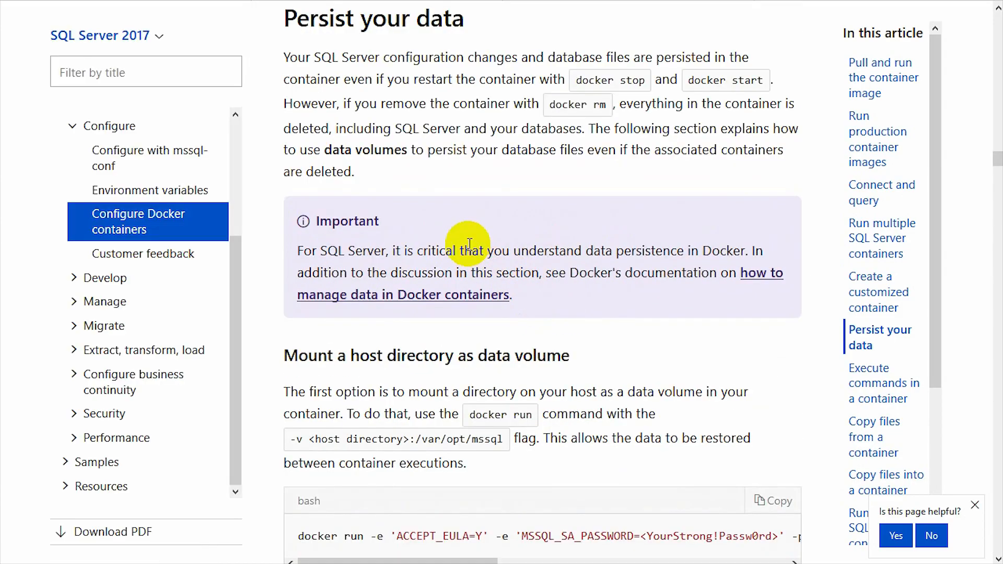
# Scroll to 'Mount a host directory as data volume' showing the /var/opt/mssql mount instructions
pyautogui.scroll(-3, 524, 324)
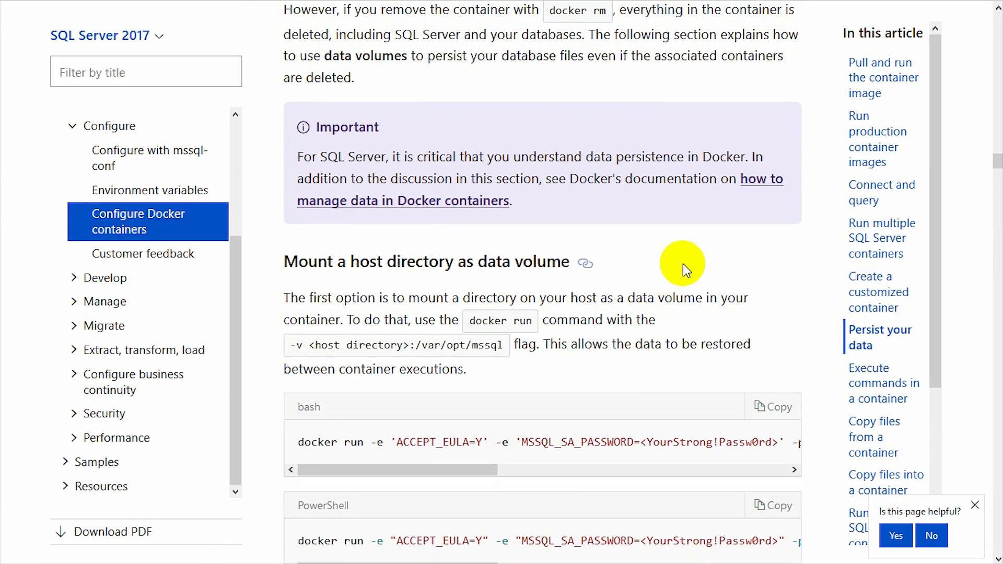
pyautogui.scroll(-2, 708, 208)
pyautogui.scroll(2, 586, 140)
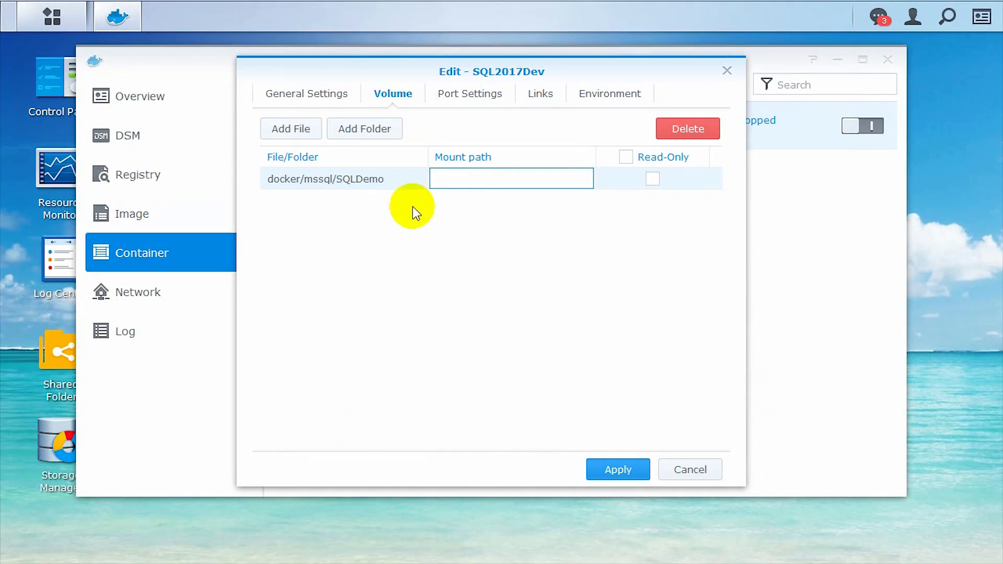
pyautogui.click(464, 178)
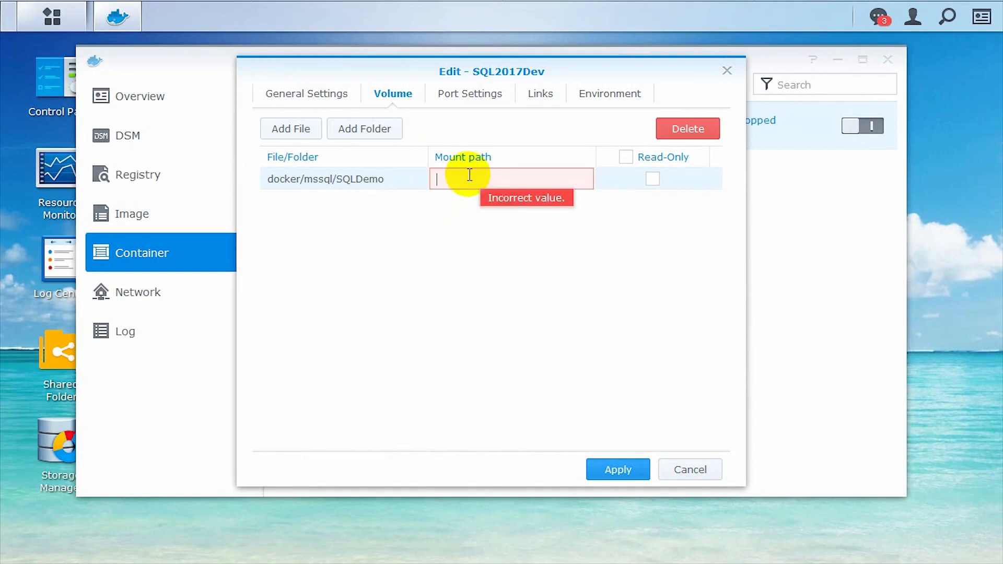
# Set the SQLDemo volume's mount path to /var/opt/mssql/, apply, and switch SQL2017Dev on
pyautogui.write('/var/opt/mssql/')
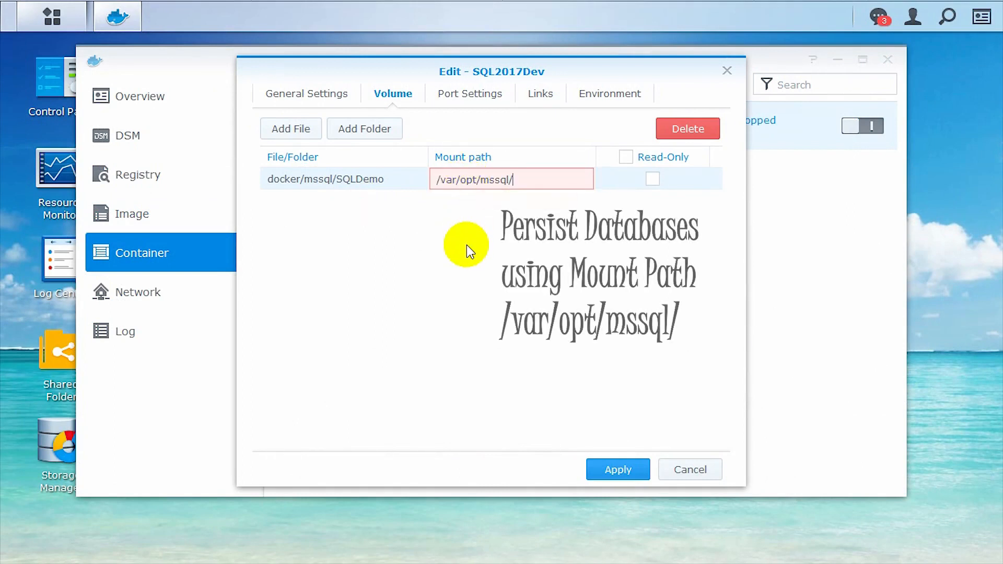
pyautogui.click(608, 469)
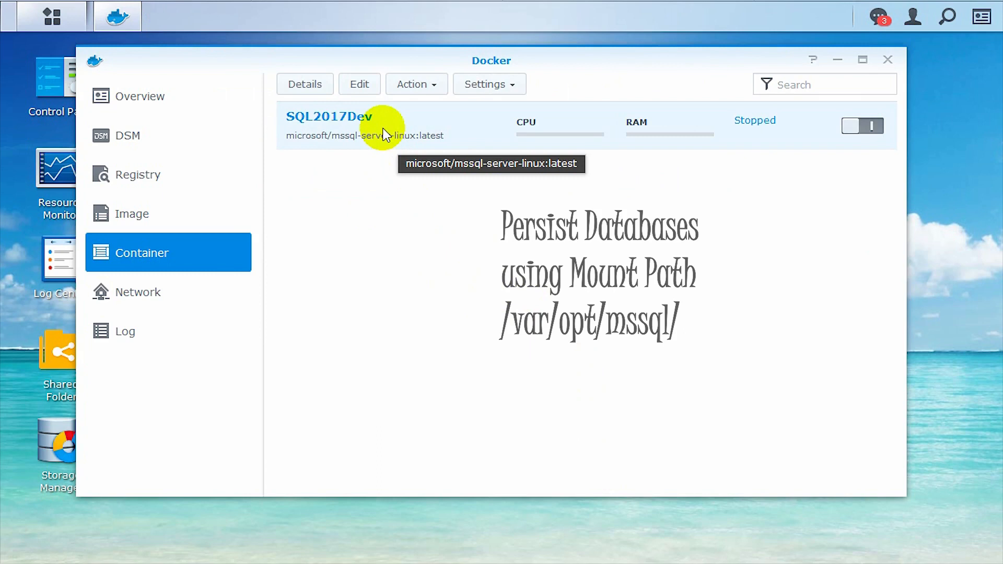
pyautogui.click(848, 125)
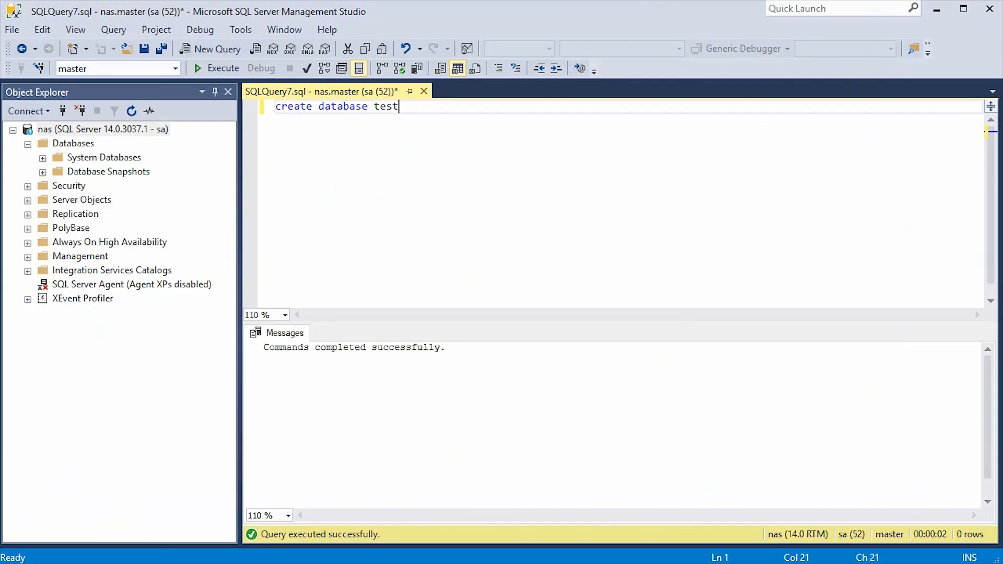
# Dismiss the nas connection error, close the create-database query unsaved, and reconnect to show Databases
pyautogui.click(86, 127)
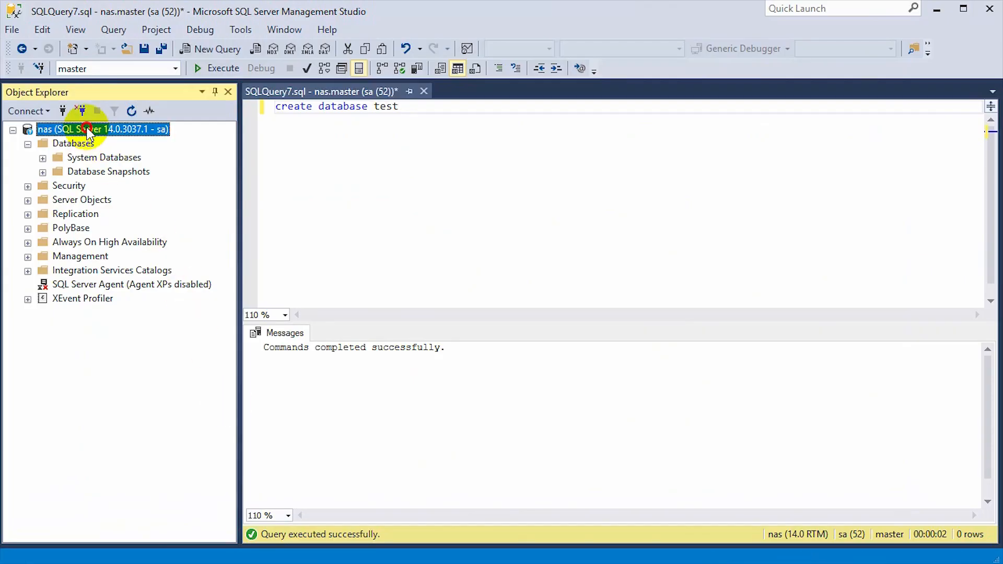
pyautogui.click(131, 110)
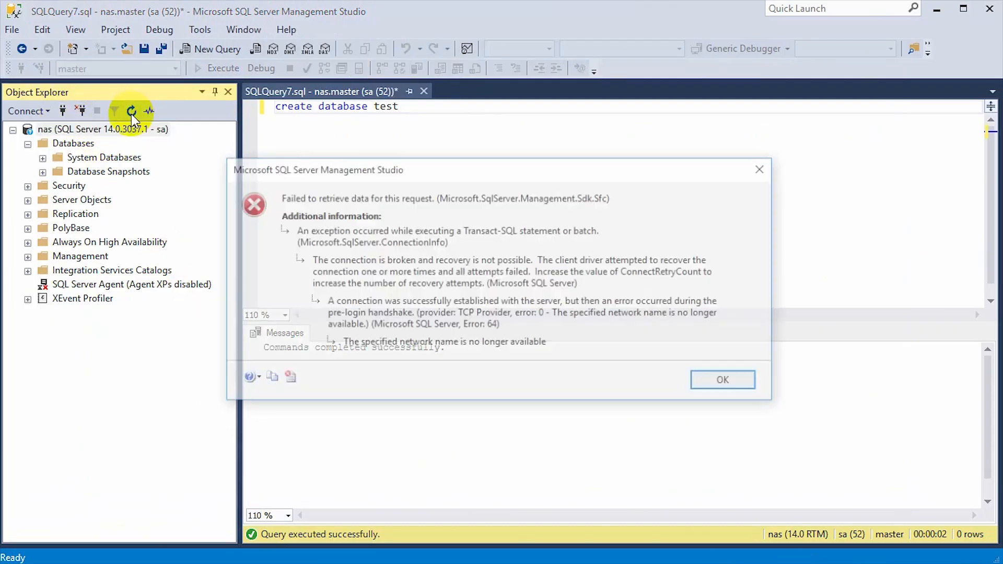
pyautogui.click(706, 385)
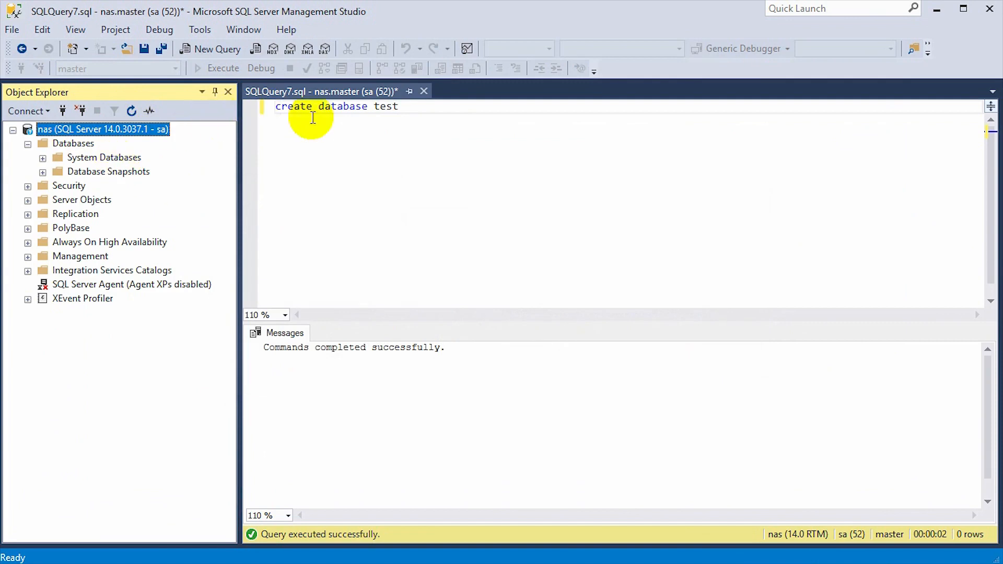
pyautogui.click(331, 107)
pyautogui.click(423, 92)
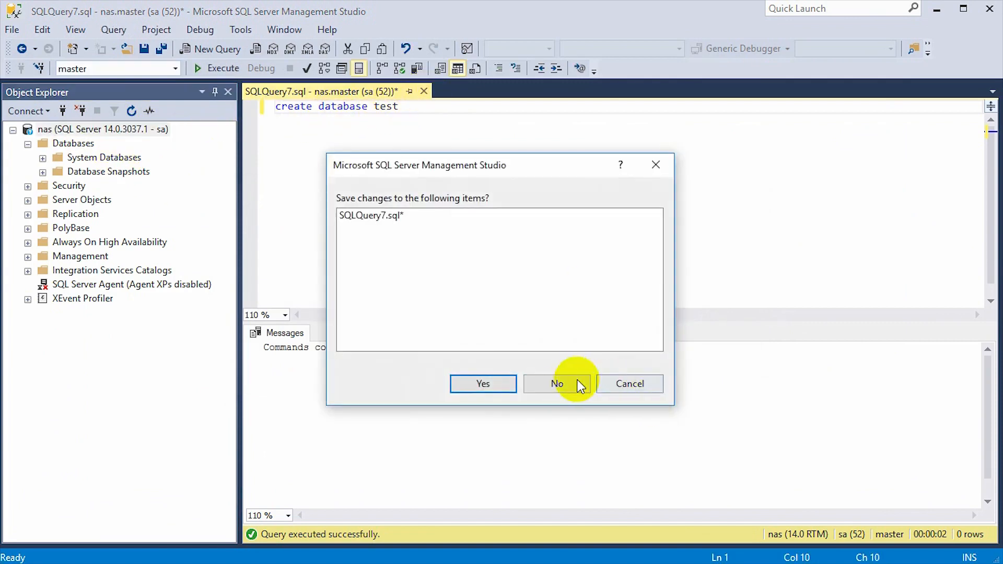
pyautogui.click(576, 382)
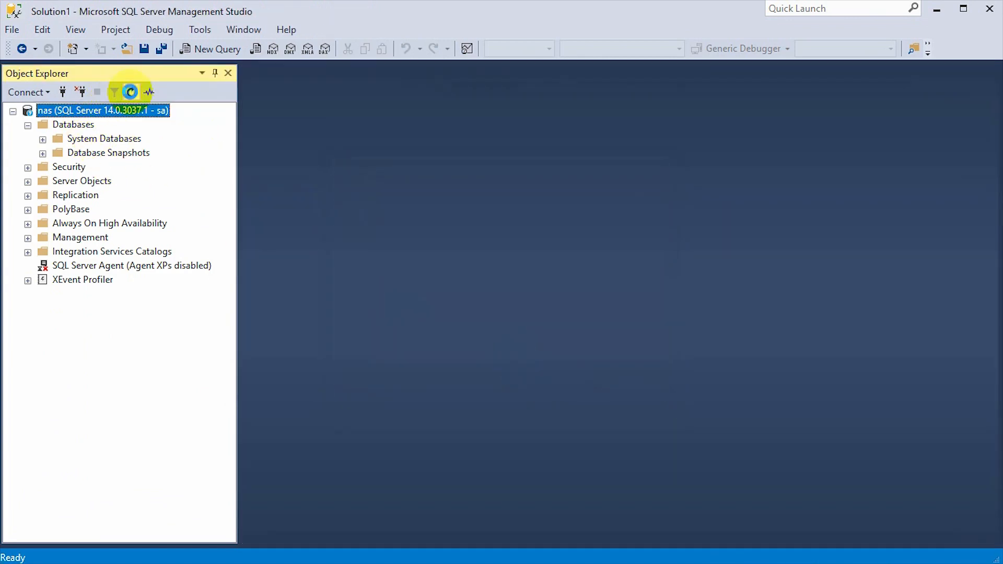
pyautogui.click(130, 92)
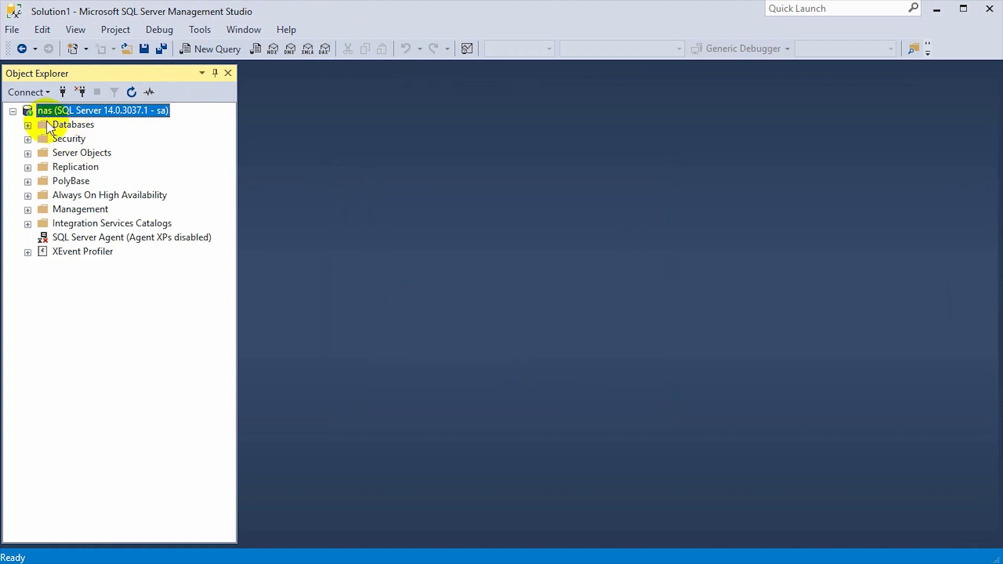
pyautogui.click(28, 126)
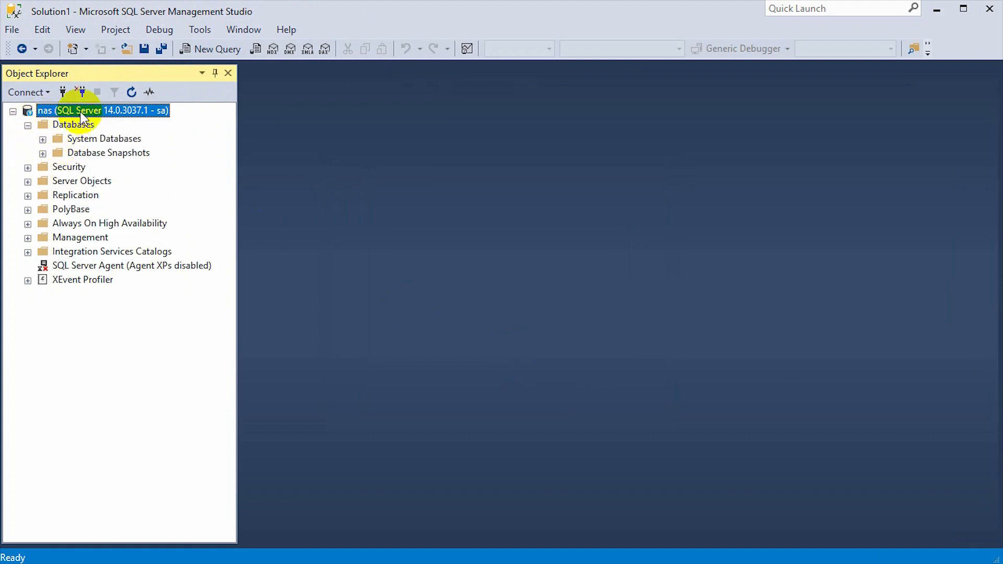
# Run the create database test statement and refresh the Databases list
pyautogui.click(210, 48)
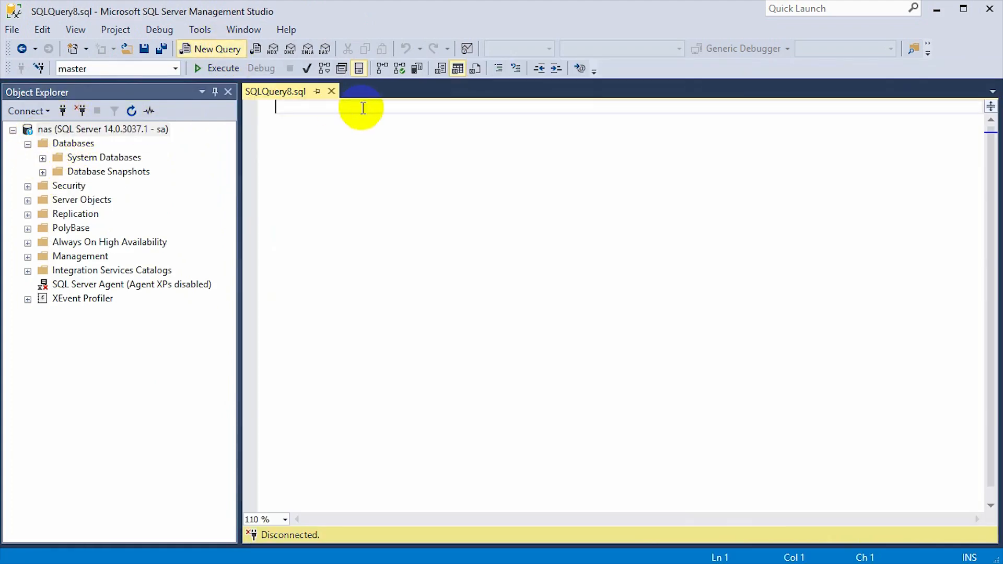
pyautogui.write('create database test')
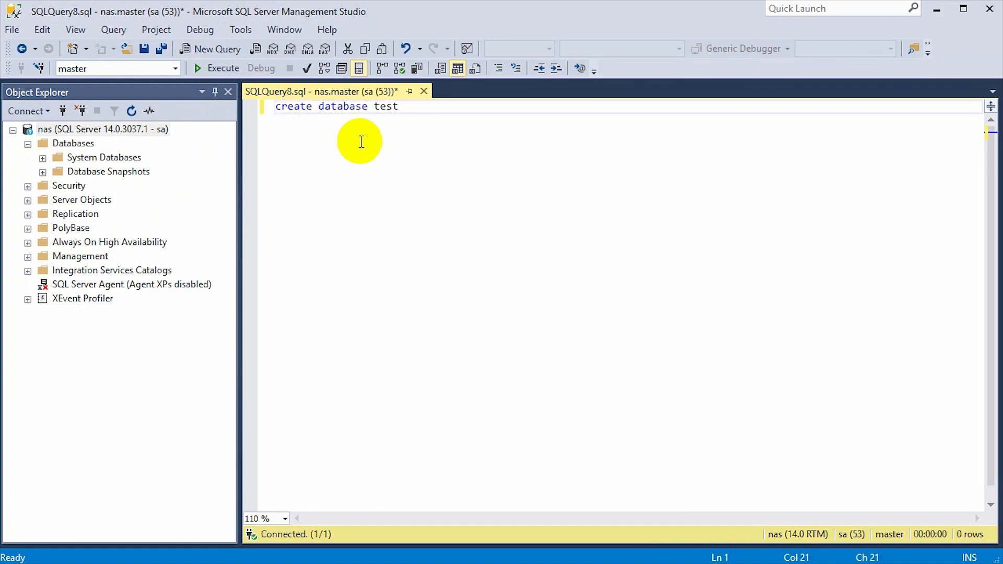
pyautogui.click(222, 68)
pyautogui.click(78, 144)
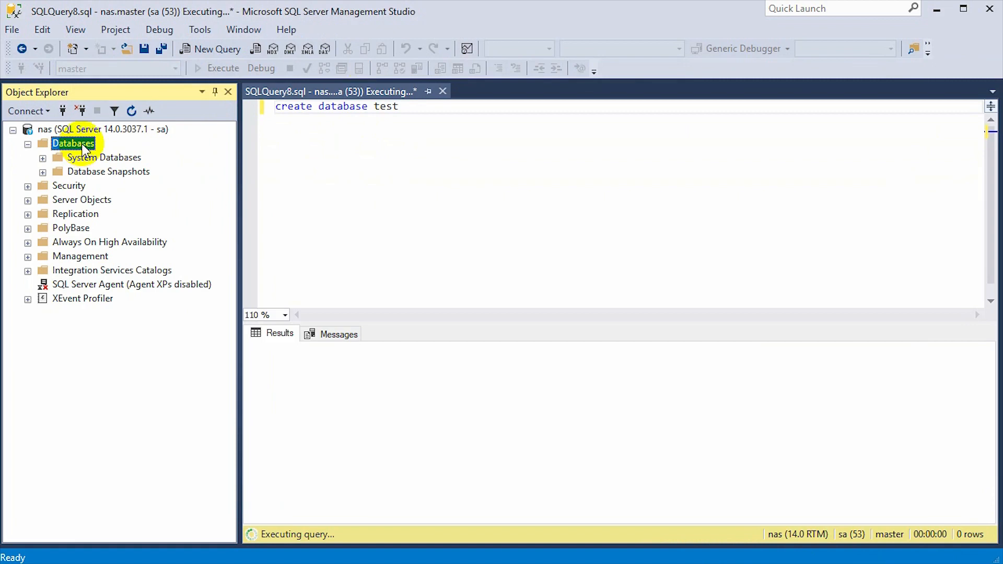
pyautogui.click(131, 110)
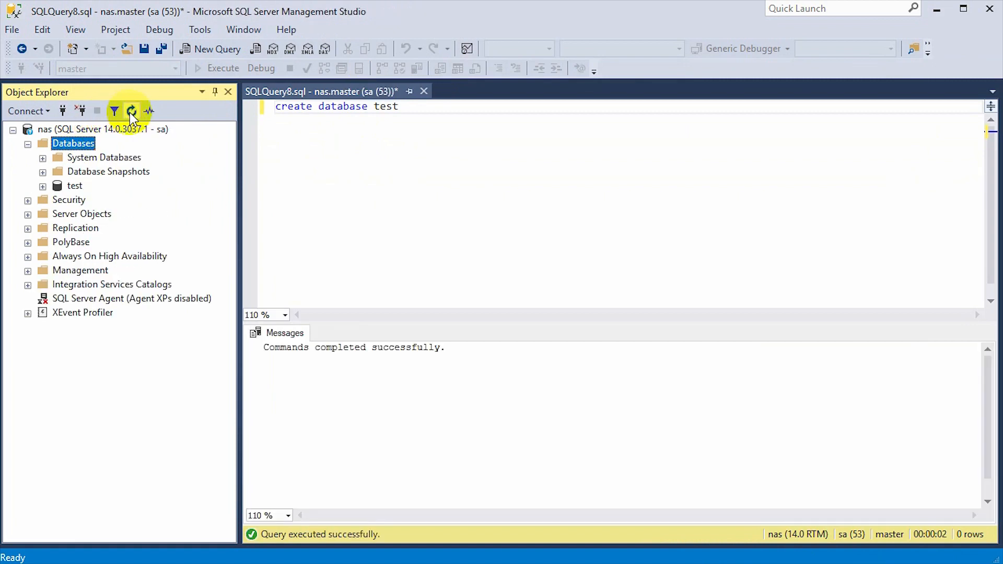
# Replace the query with select * from sys.master_files and execute it
pyautogui.click(75, 187)
pyautogui.click(439, 161)
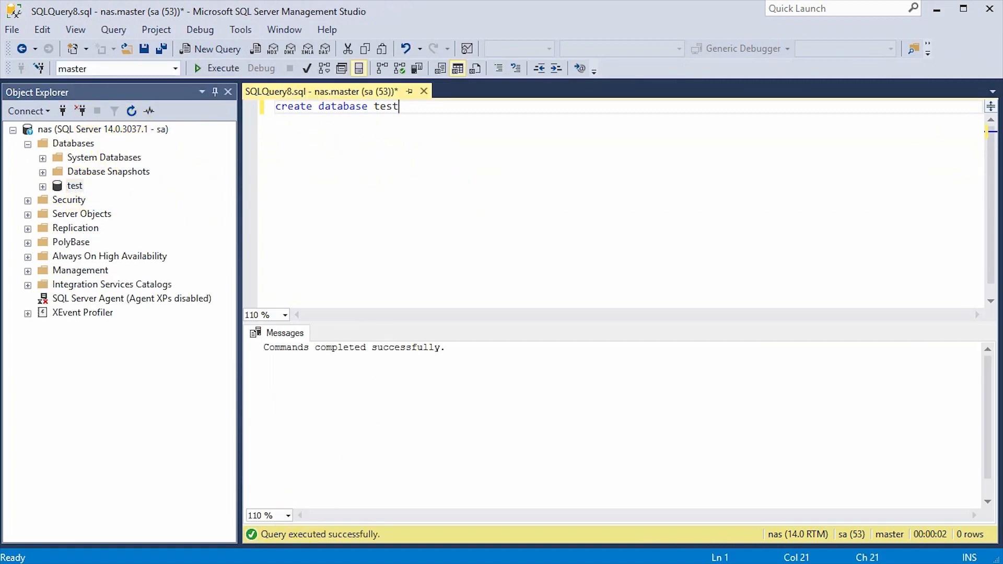
pyautogui.hotkey('shift', 'Home')
pyautogui.write('sel')
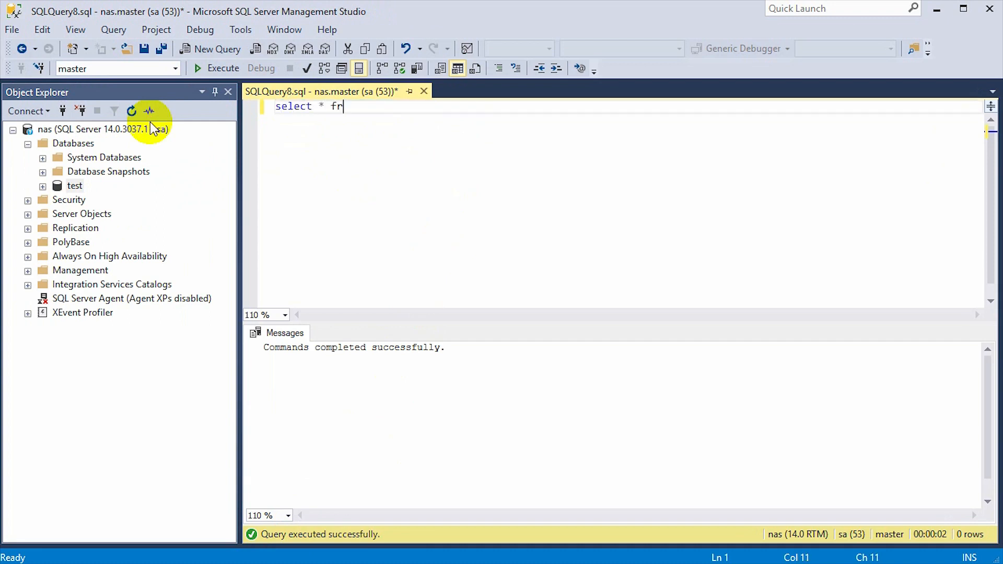
pyautogui.write('ect * from sys.data')
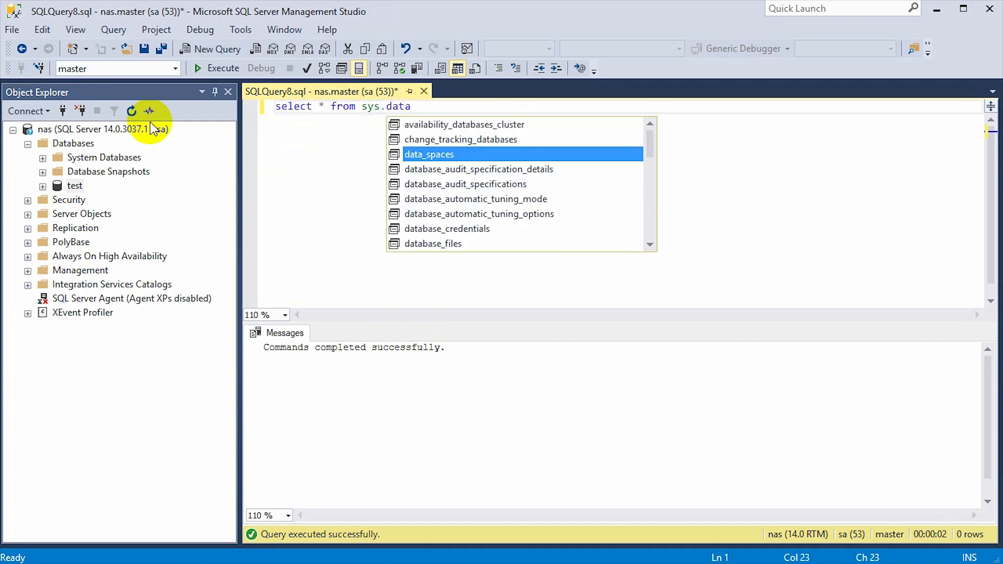
pyautogui.press('BackSpace')
pyautogui.press('BackSpace')
pyautogui.press('BackSpace')
pyautogui.press('BackSpace')
pyautogui.write('master_files')
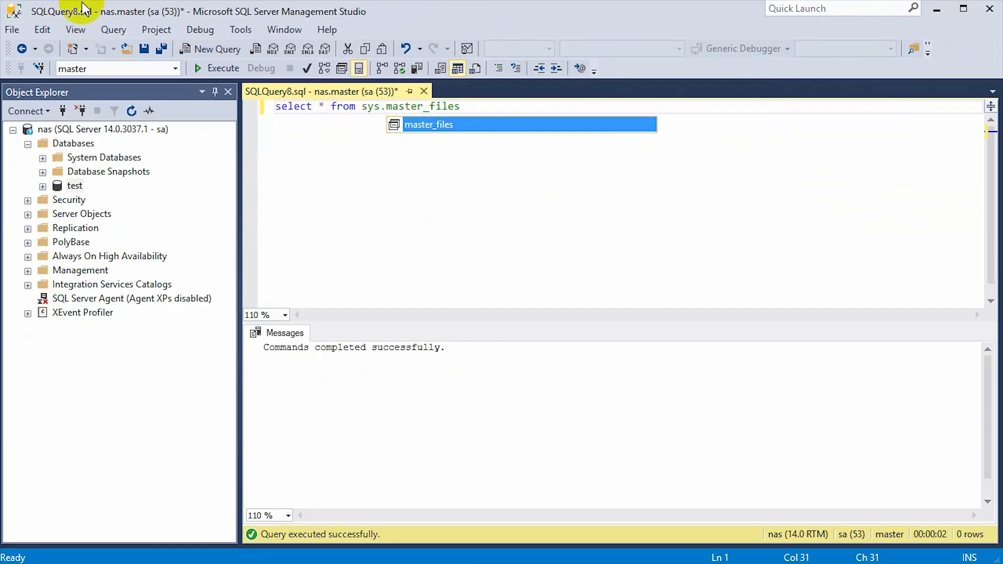
pyautogui.click(203, 68)
# Review physical paths for tempdb, model, msdb, master and test files under /var/opt/mssql/data
pyautogui.click(439, 425)
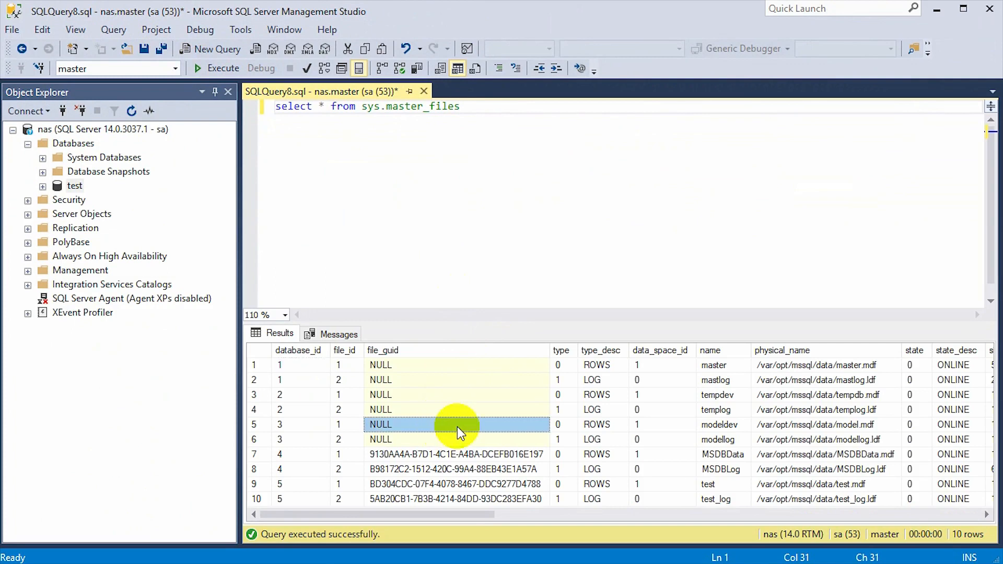
pyautogui.click(766, 395)
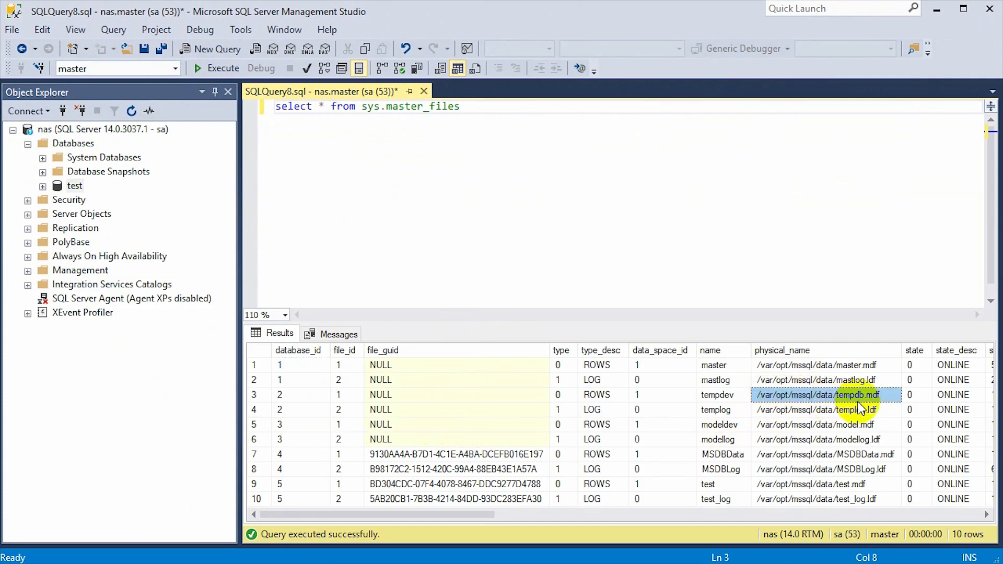
pyautogui.click(852, 440)
pyautogui.click(818, 484)
pyautogui.click(822, 454)
pyautogui.click(818, 379)
pyautogui.click(822, 365)
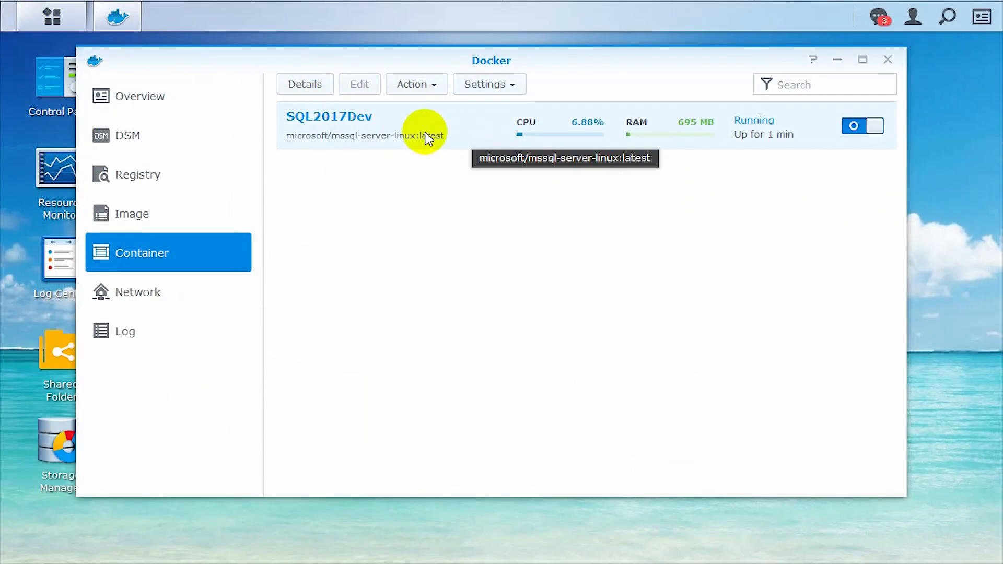
pyautogui.rightClick(426, 135)
pyautogui.click(442, 149)
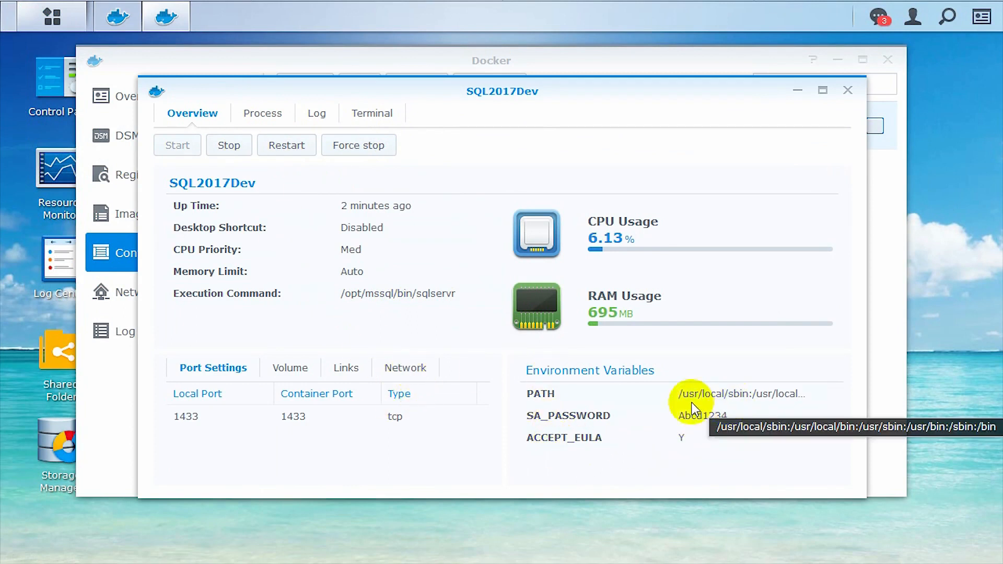
pyautogui.click(292, 369)
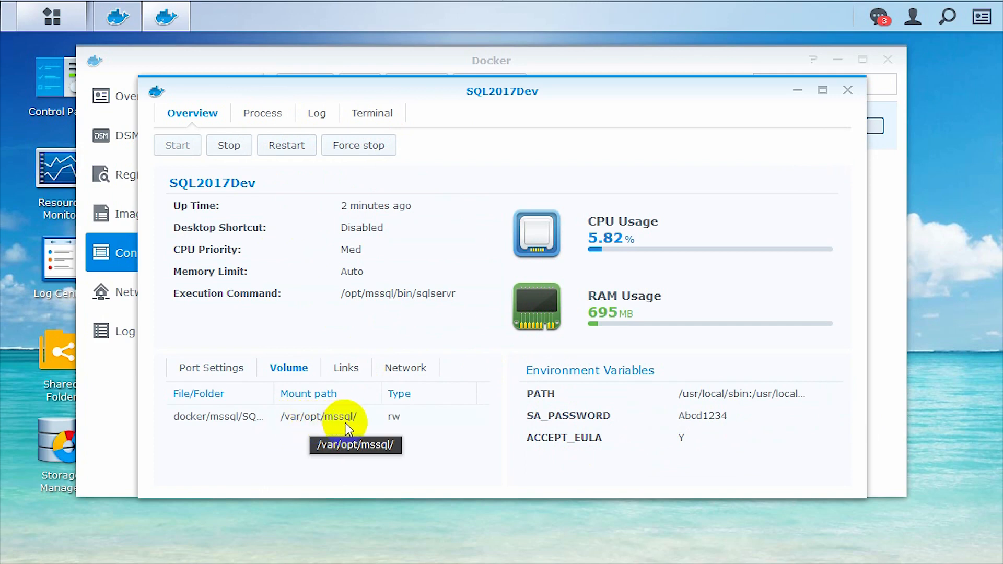
pyautogui.click(847, 90)
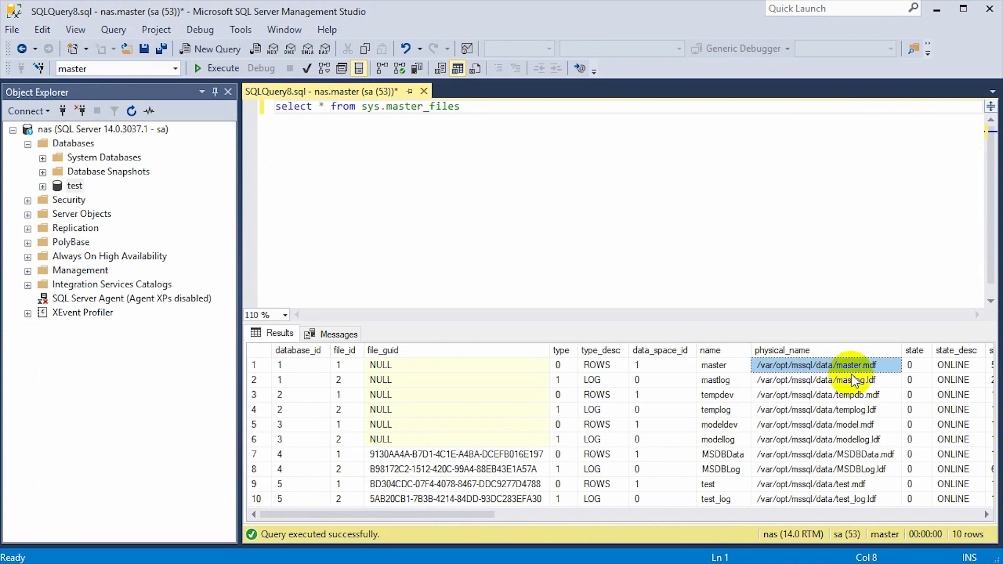
# Check the test.mdf and test_log.ldf paths, then bring up the nas1 docker/mssql/SQLDemo folder
pyautogui.click(857, 467)
pyautogui.click(858, 484)
pyautogui.click(857, 498)
pyautogui.click(853, 484)
pyautogui.click(847, 497)
pyautogui.click(848, 487)
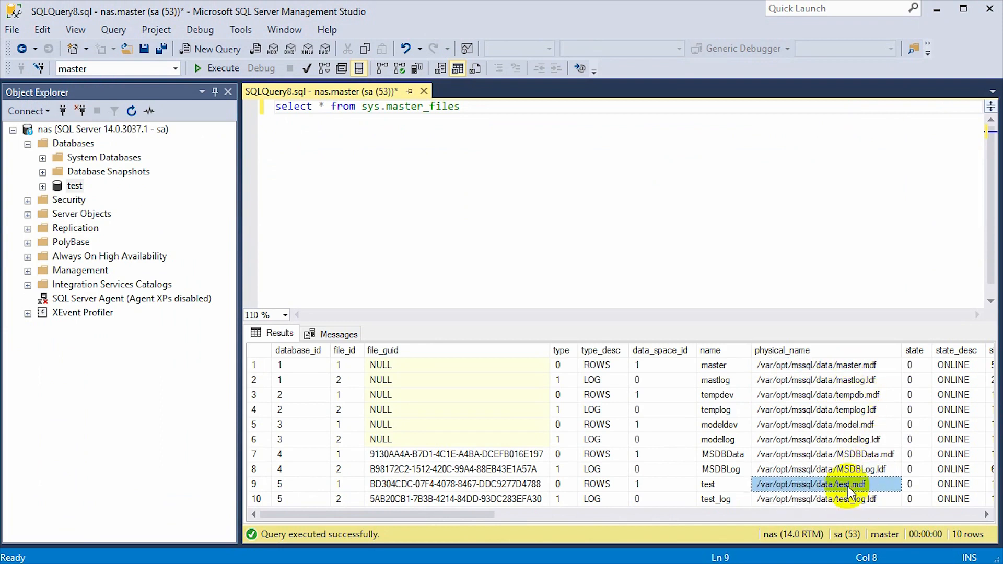
pyautogui.click(669, 563)
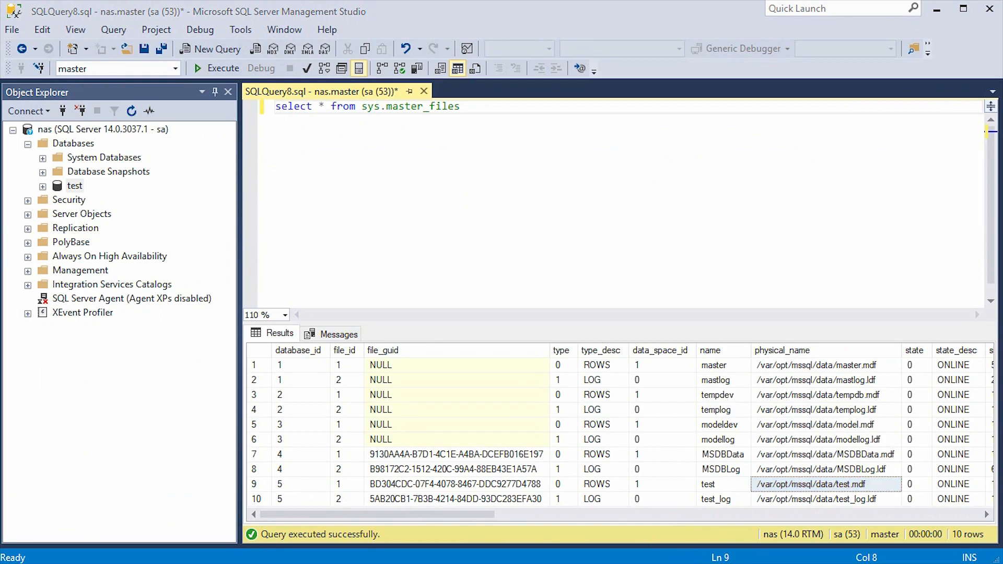
pyautogui.moveTo(497, 180); pyautogui.dragTo(418, 44)
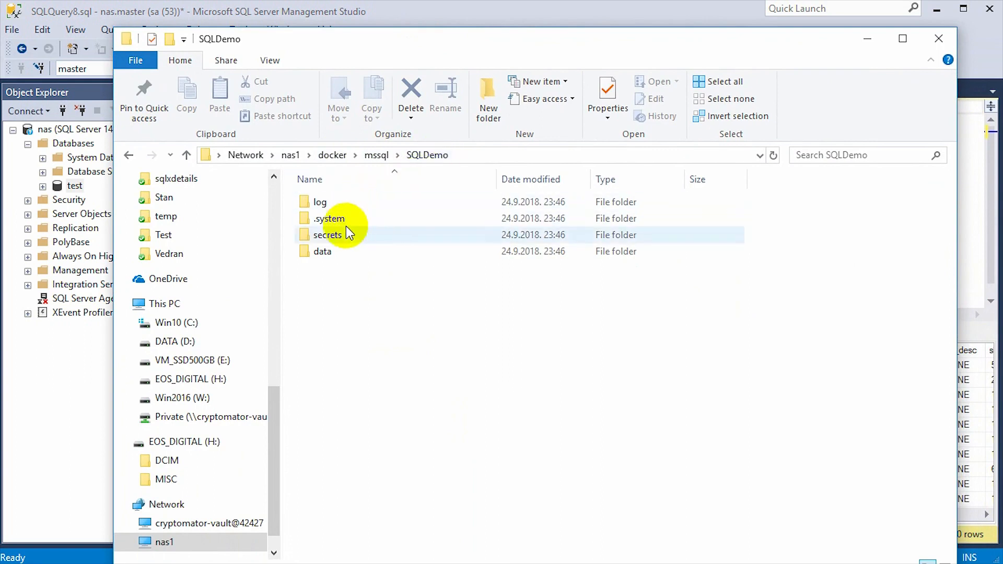
# Open the SQLDemo data folder to see test.mdf and test_log.ldf, then stop SQL2017Dev
pyautogui.doubleClick(323, 251)
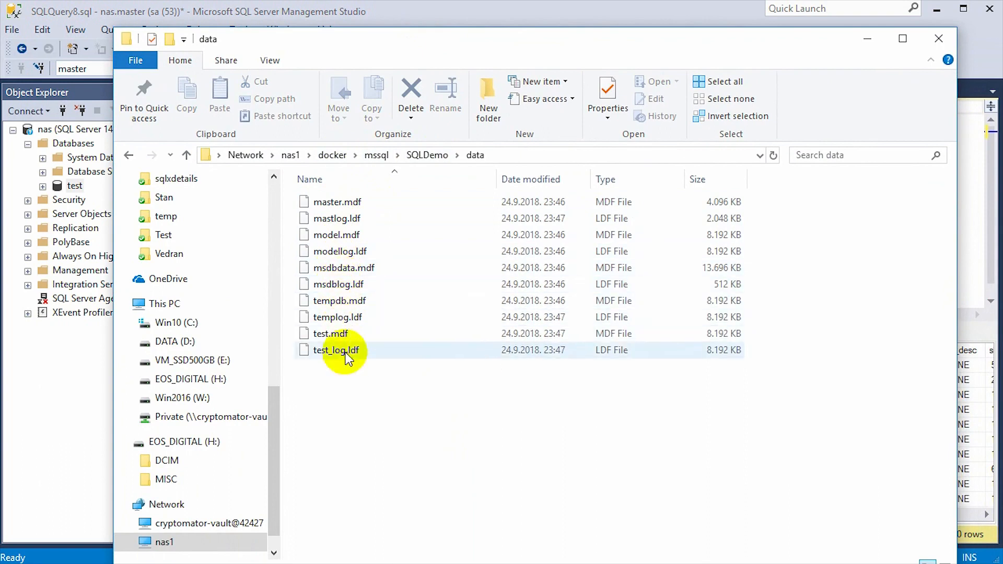
pyautogui.moveTo(336, 365); pyautogui.dragTo(309, 329)
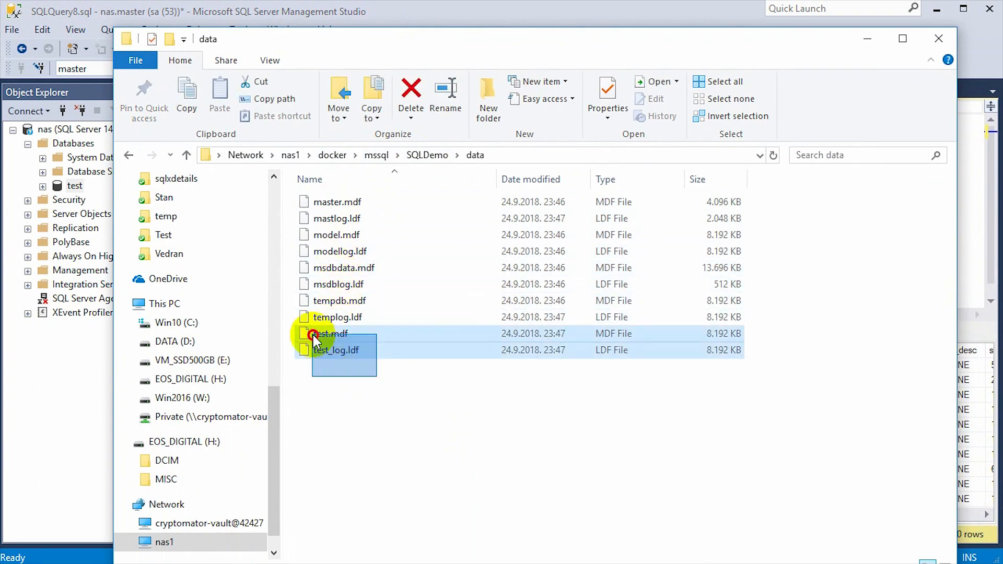
pyautogui.click(358, 403)
pyautogui.moveTo(421, 37); pyautogui.dragTo(530, 219)
pyautogui.click(419, 178)
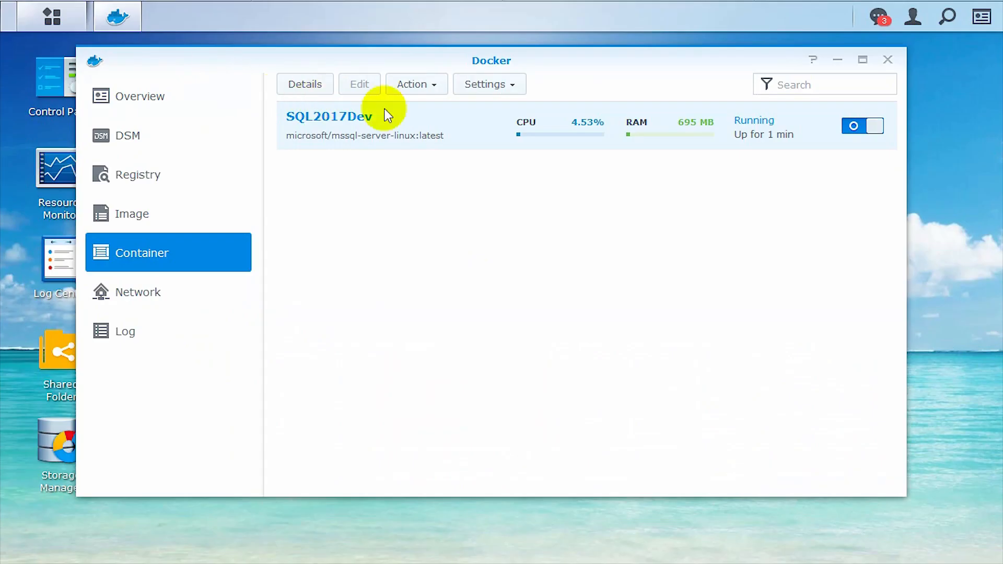
pyautogui.click(851, 125)
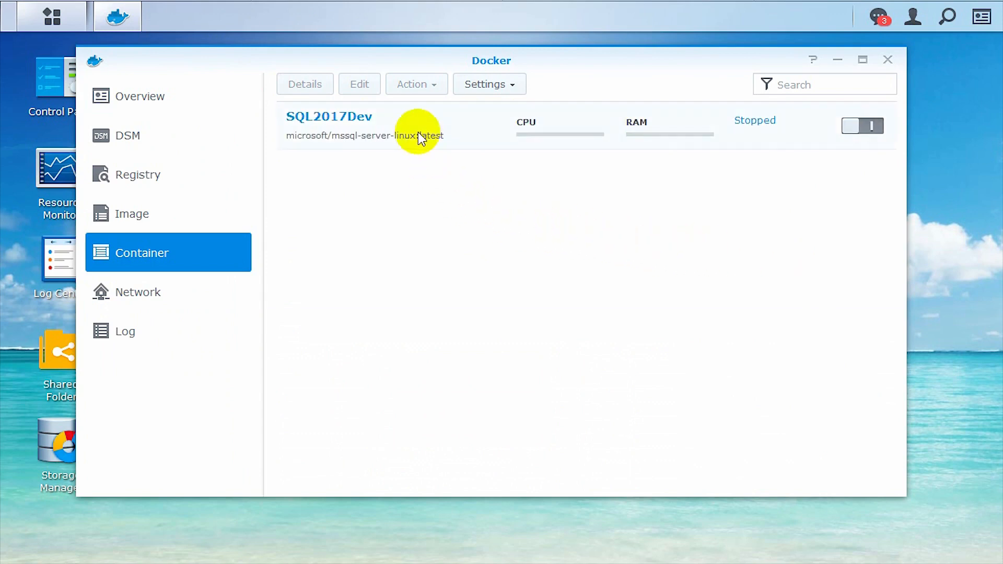
# Clear the stopped SQL2017Dev container through Action > Clear and confirm with Yes
pyautogui.rightClick(377, 133)
pyautogui.moveTo(410, 215)
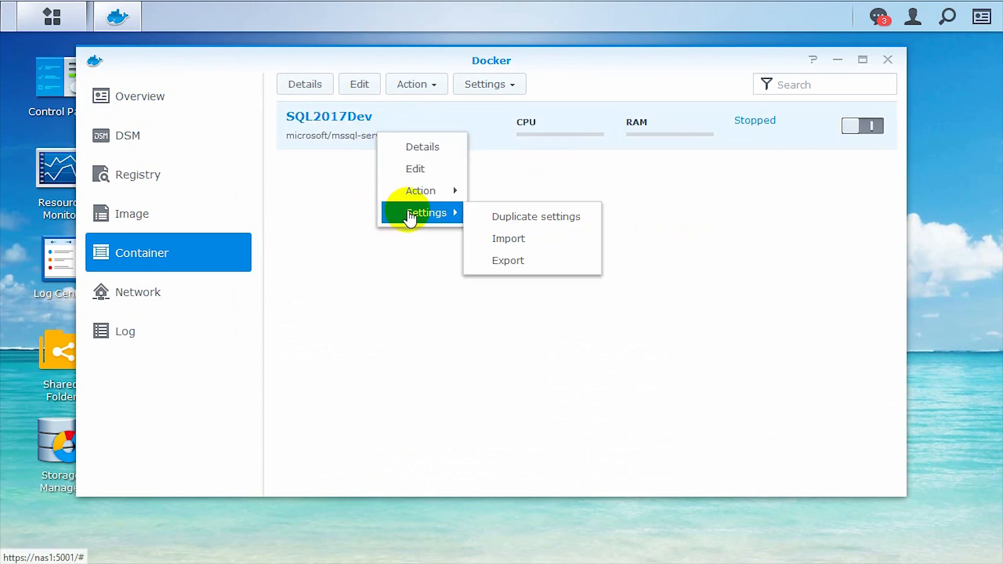
pyautogui.moveTo(425, 197)
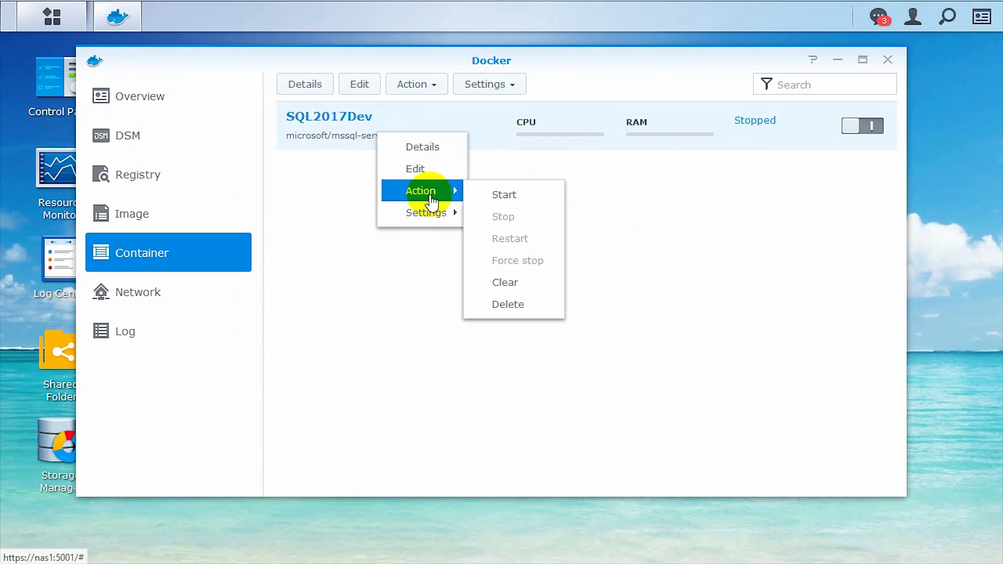
pyautogui.click(523, 290)
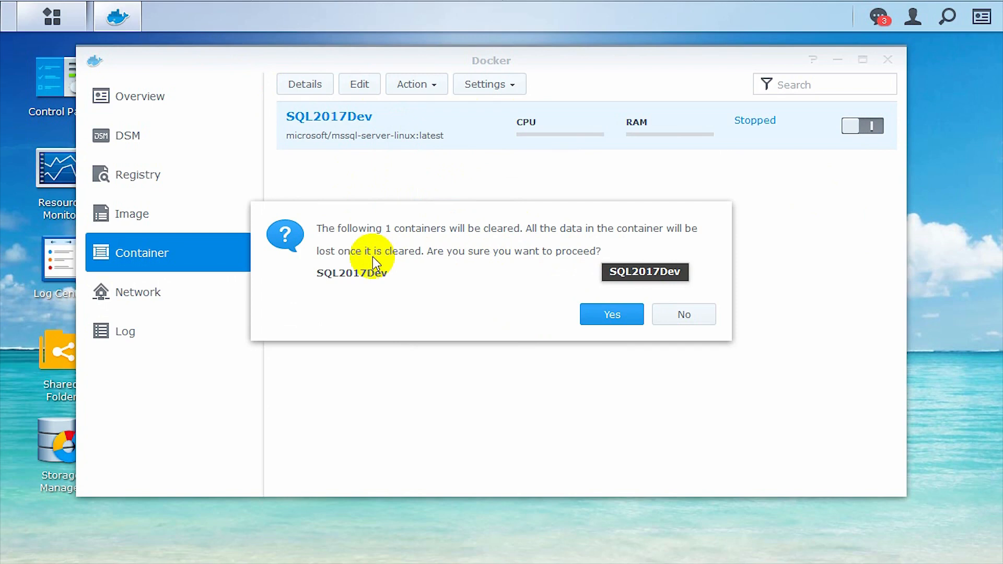
pyautogui.click(607, 315)
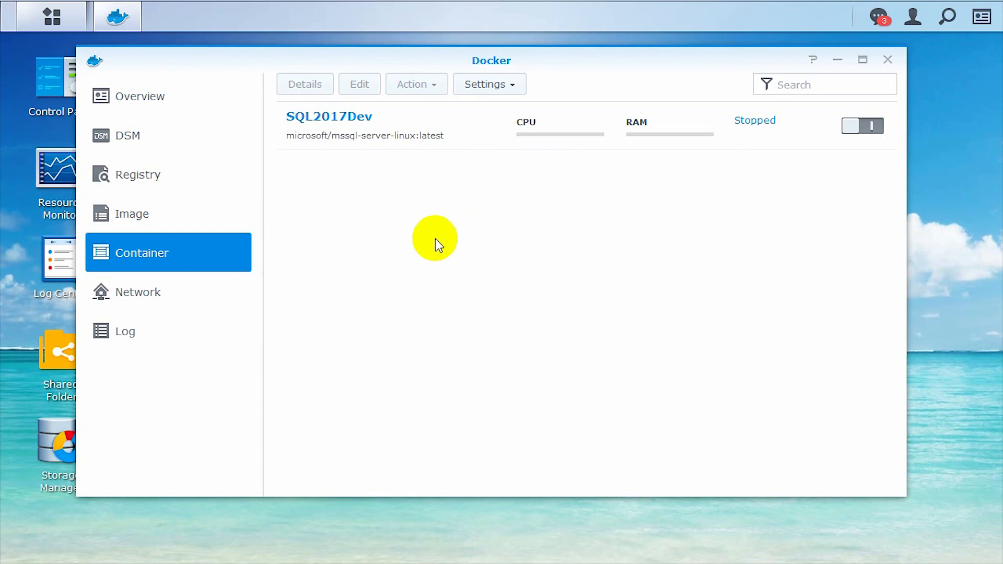
# Restart SQL2017Dev and refresh the data folder, which still lists test.mdf and test_log.ldf at 23:48
pyautogui.click(864, 128)
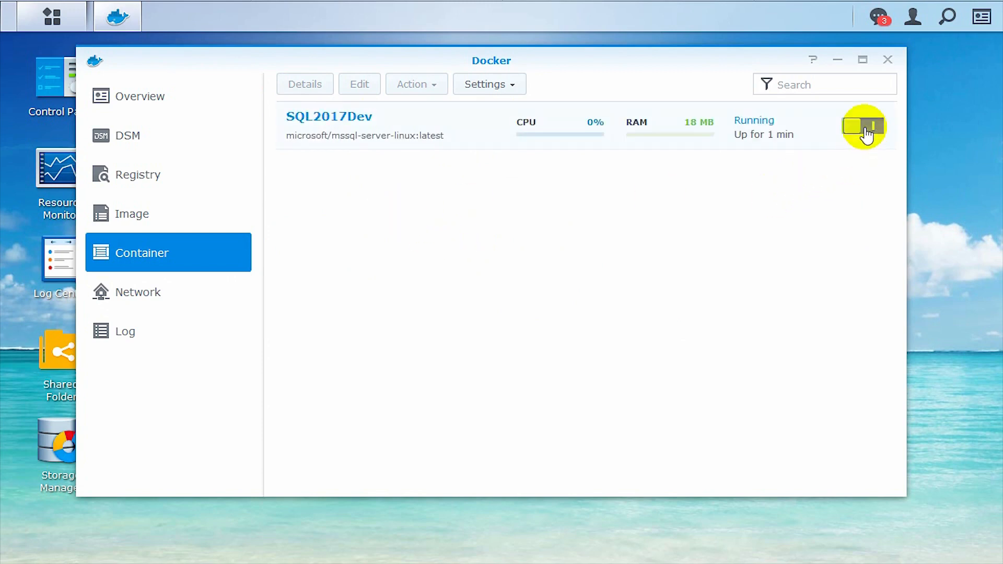
pyautogui.click(650, 563)
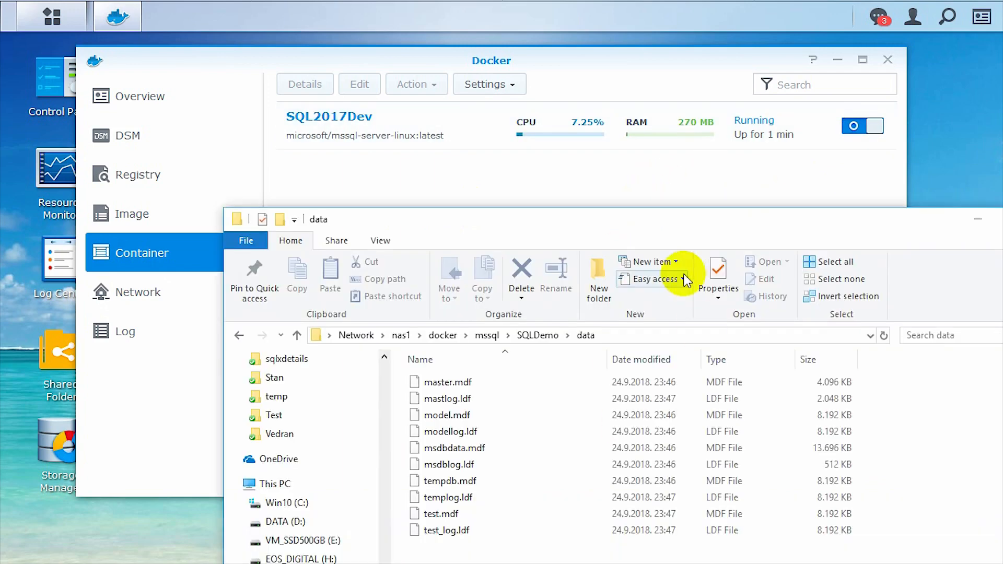
pyautogui.moveTo(667, 229); pyautogui.dragTo(650, 120)
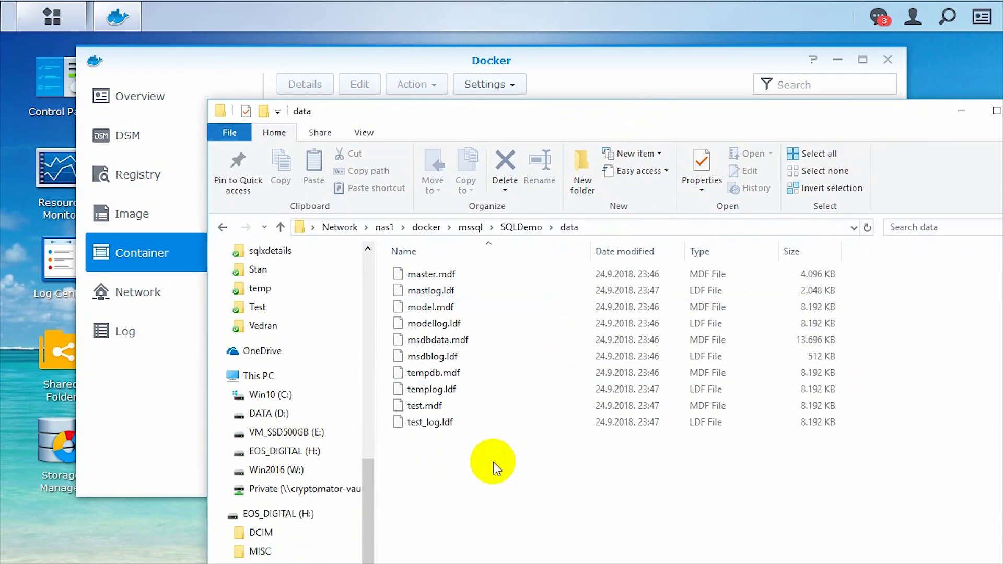
pyautogui.rightClick(493, 462)
pyautogui.click(528, 525)
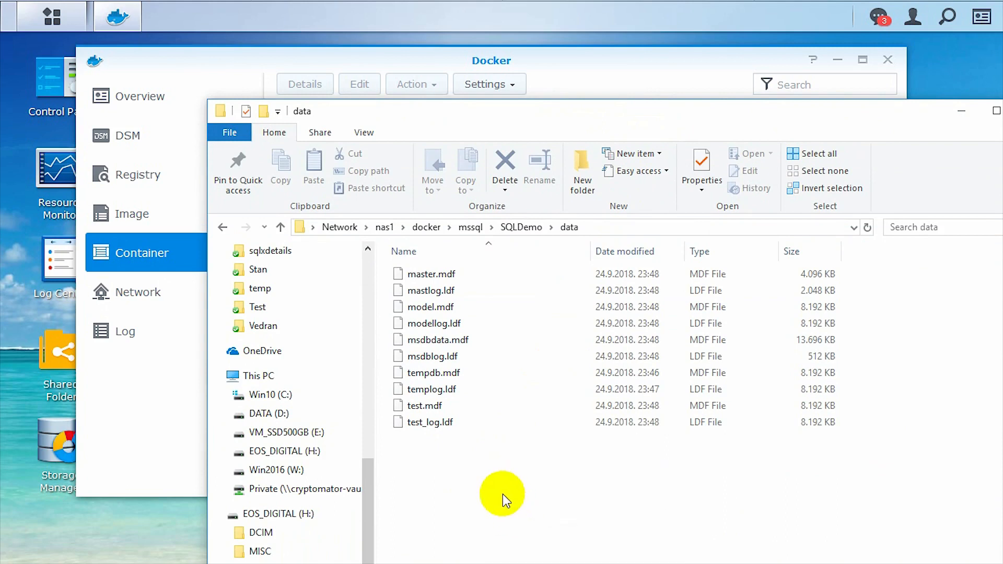
pyautogui.rightClick(474, 464)
pyautogui.click(486, 522)
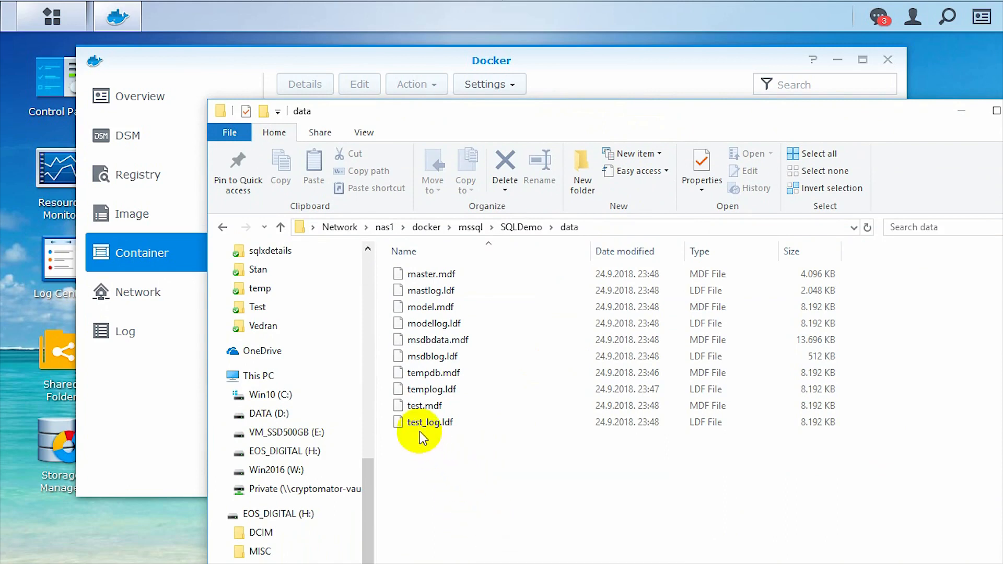
pyautogui.rightClick(446, 462)
pyautogui.click(459, 521)
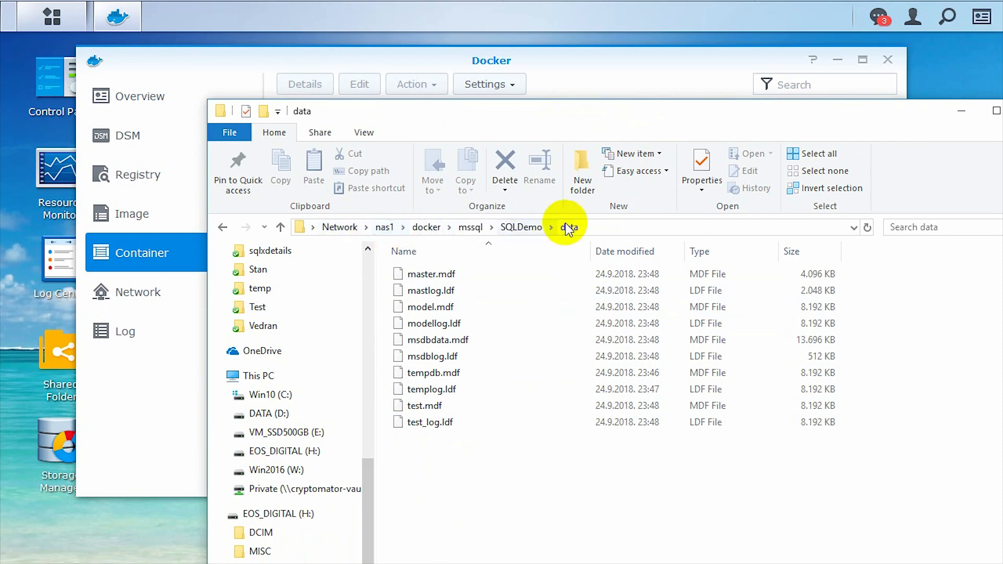
pyautogui.moveTo(525, 121); pyautogui.dragTo(628, 306)
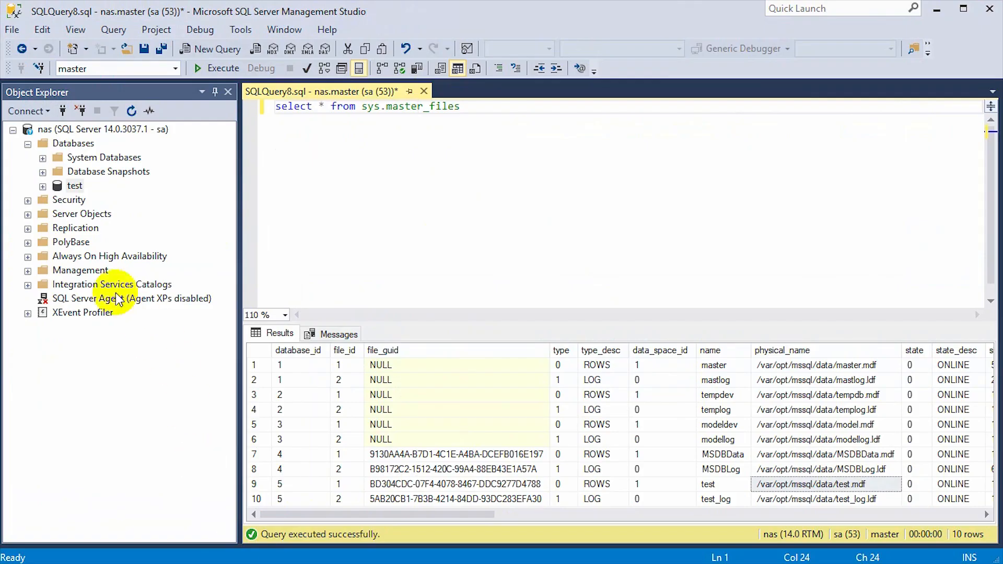
# Refresh the nas server and confirm the test database still appears under Databases after the clear
pyautogui.click(97, 131)
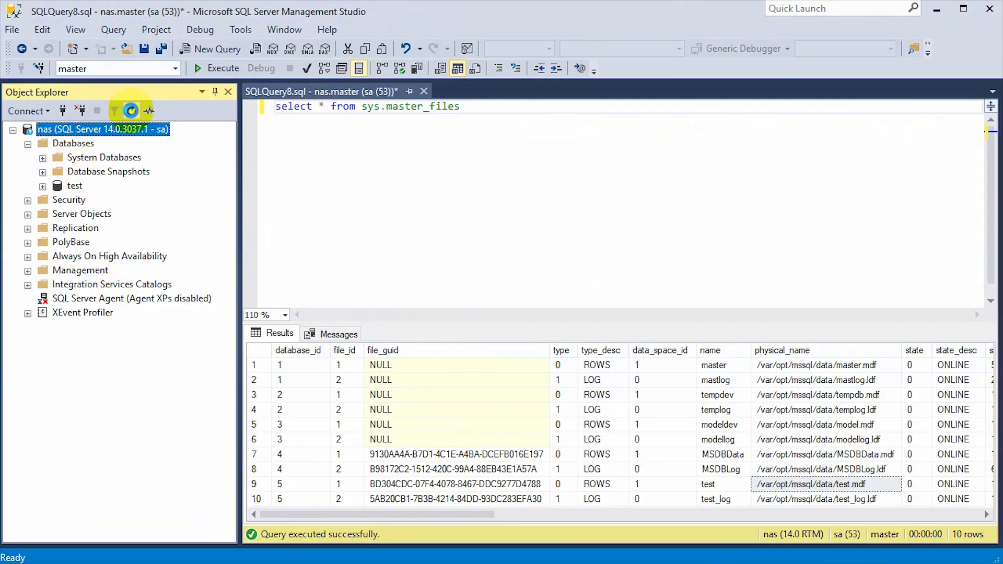
pyautogui.click(131, 111)
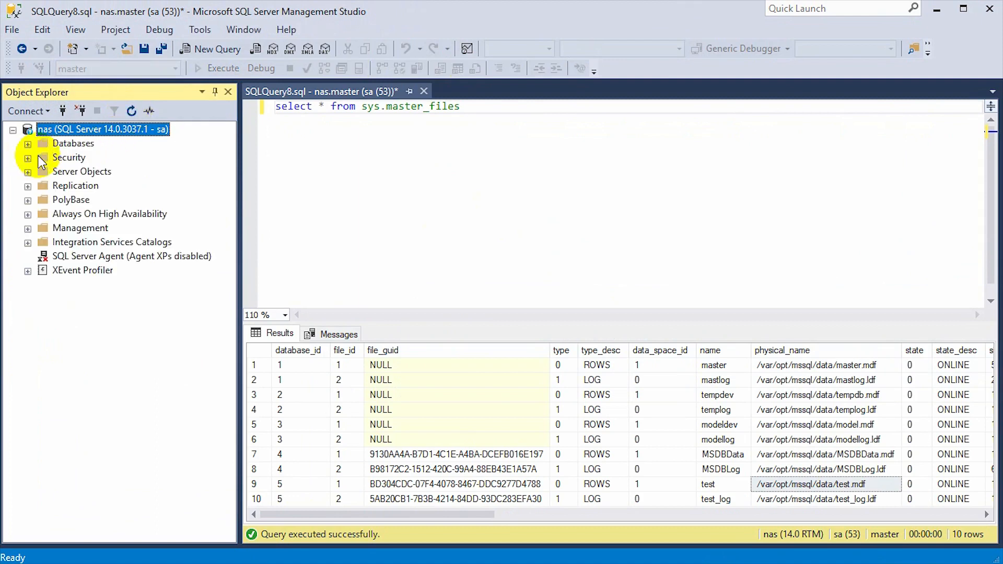
pyautogui.click(27, 144)
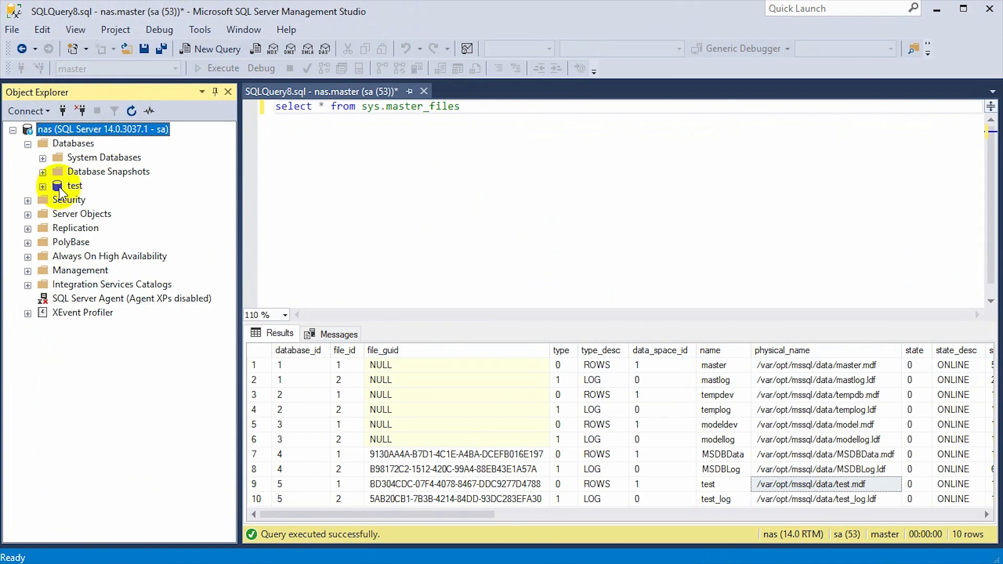
pyautogui.click(43, 186)
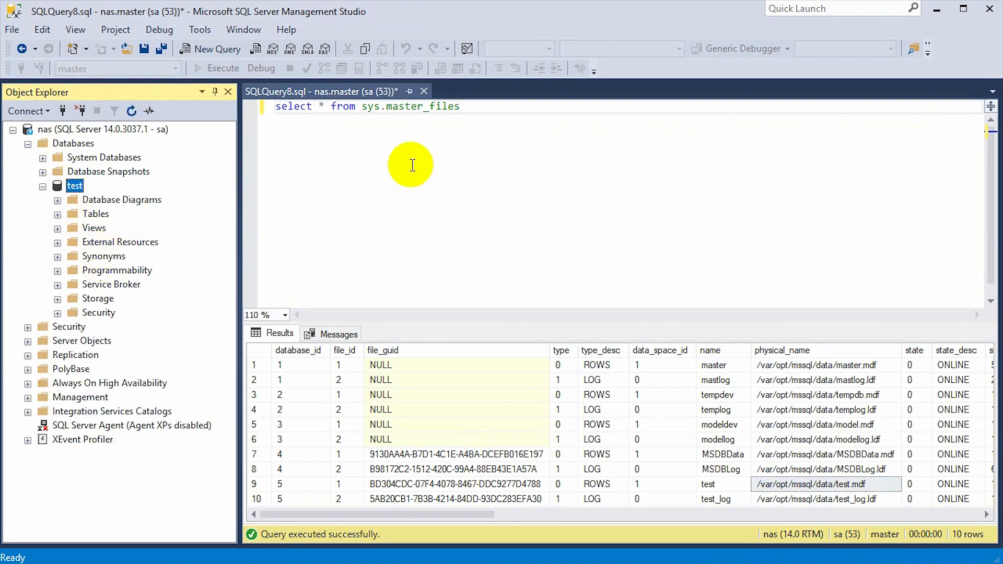
pyautogui.click(42, 186)
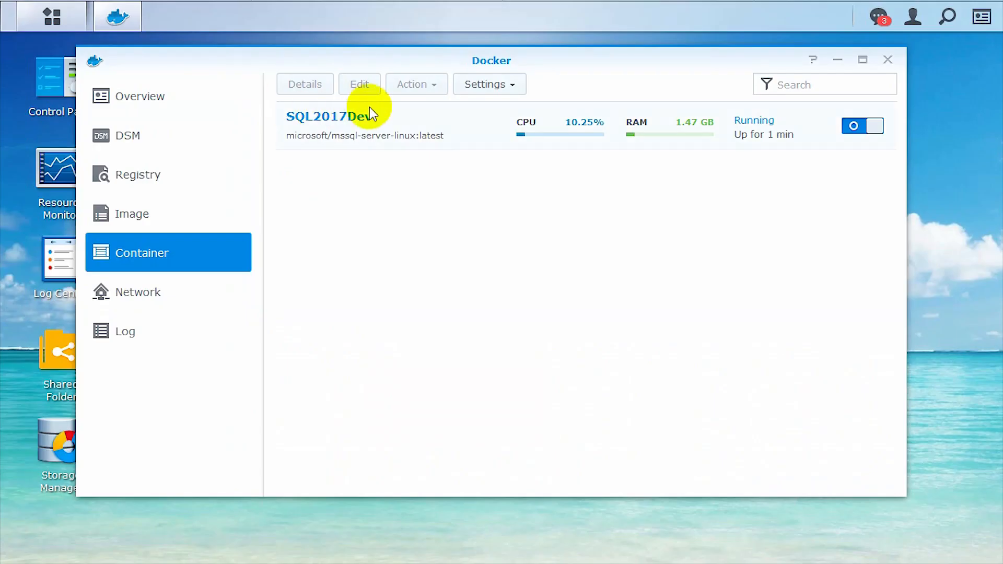
pyautogui.click(396, 117)
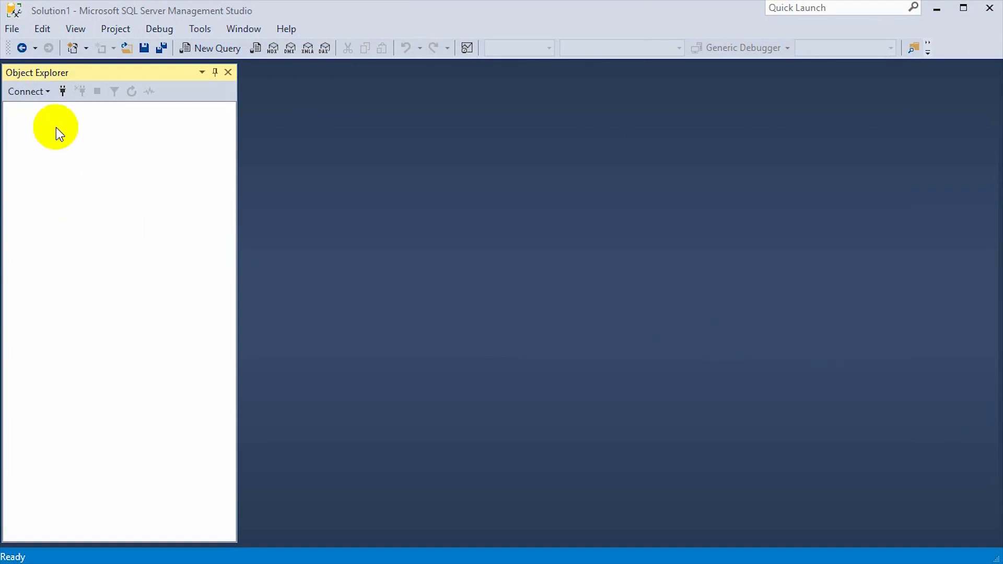
# Connect Object Explorer to SQL2016 using SQL Server Authentication and expand its Databases folder
pyautogui.click(60, 92)
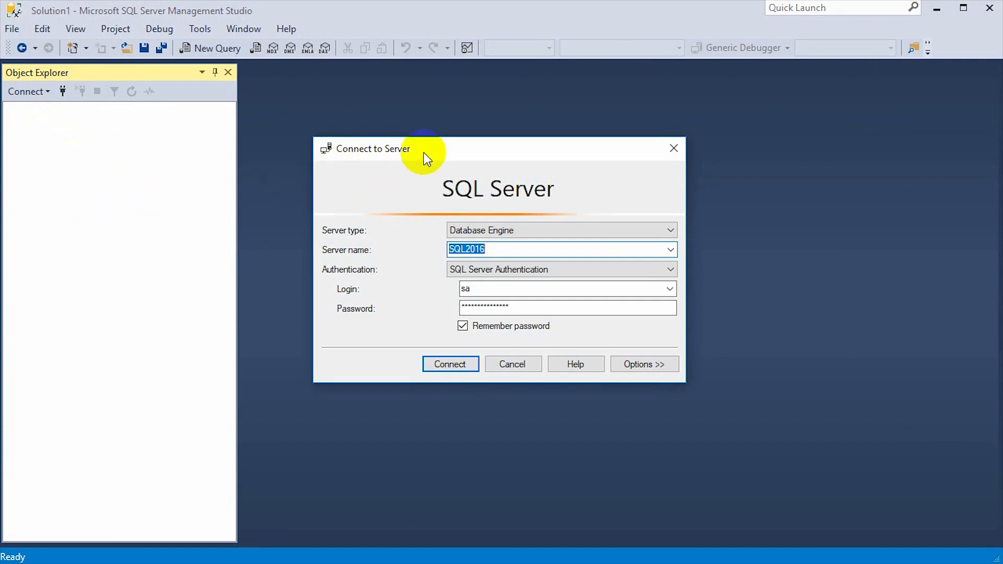
pyautogui.moveTo(423, 154); pyautogui.dragTo(406, 148)
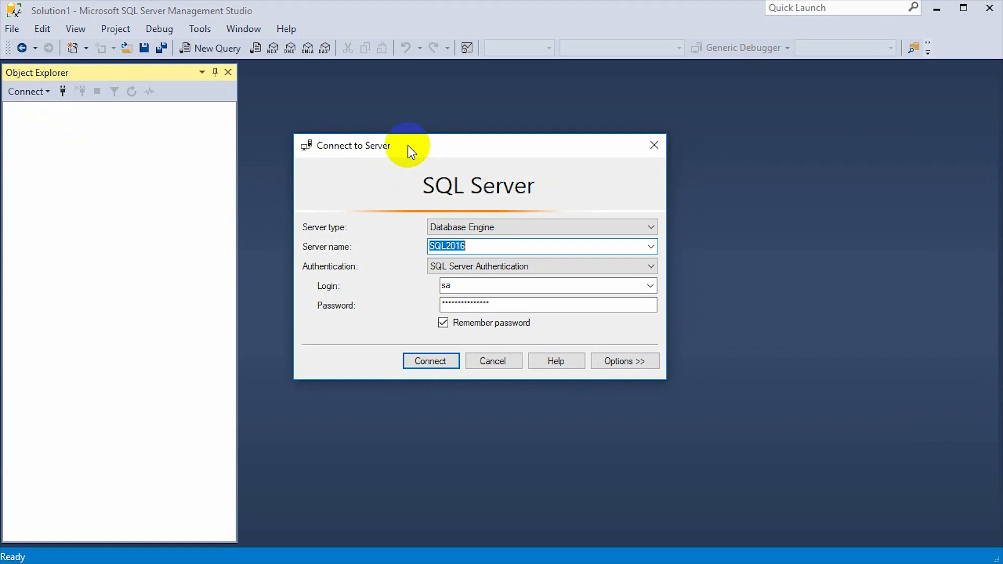
pyautogui.moveTo(408, 148); pyautogui.dragTo(375, 143)
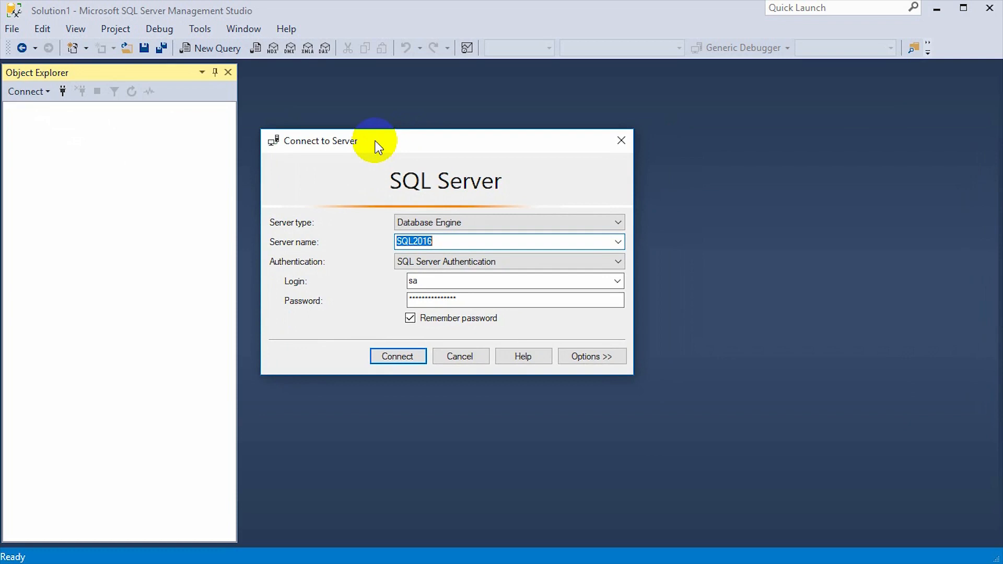
pyautogui.moveTo(375, 142); pyautogui.dragTo(369, 142)
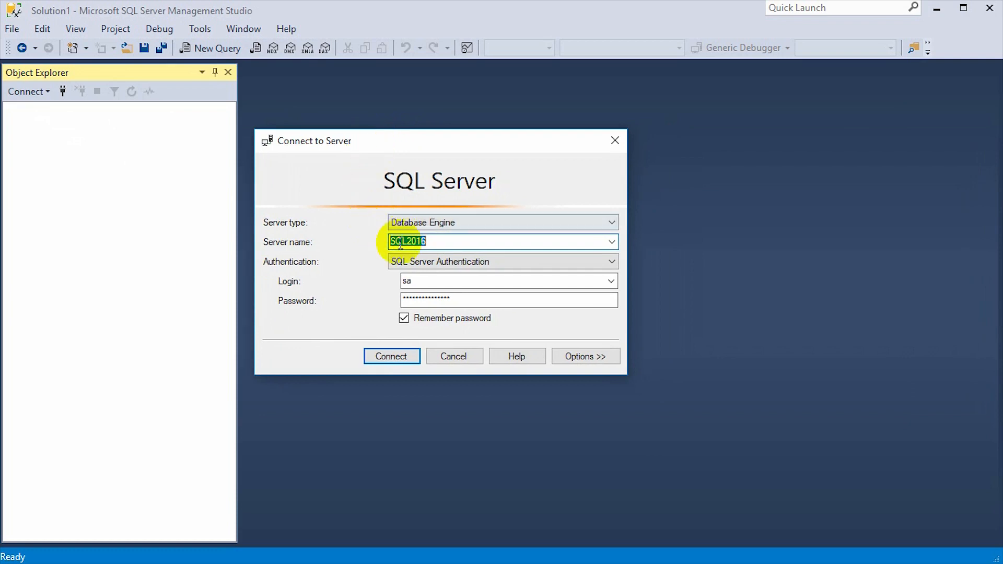
pyautogui.click(426, 241)
pyautogui.click(397, 355)
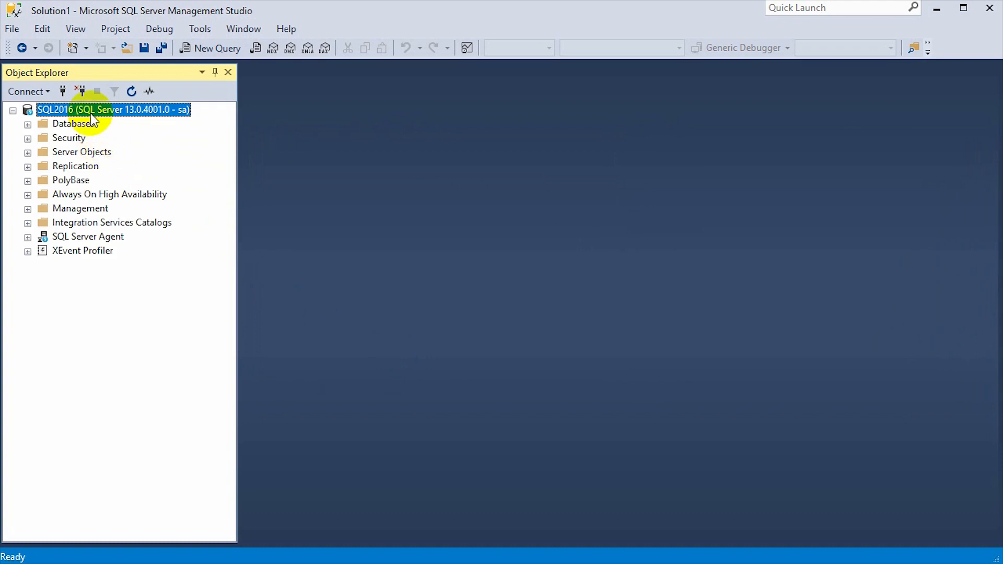
pyautogui.click(28, 124)
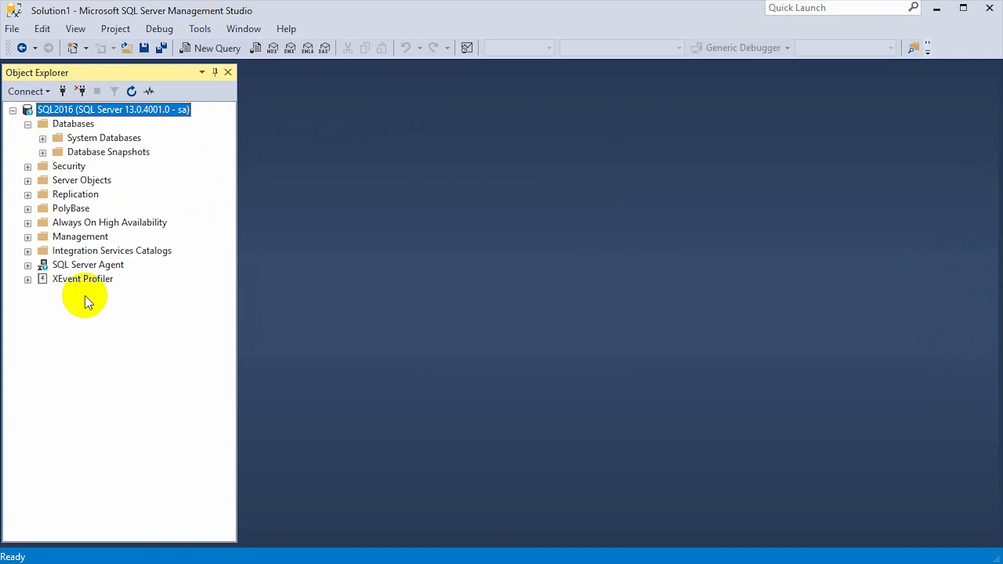
# Review the SQL2016 server's Product, Name and Version properties, then cancel the dialog
pyautogui.rightClick(118, 113)
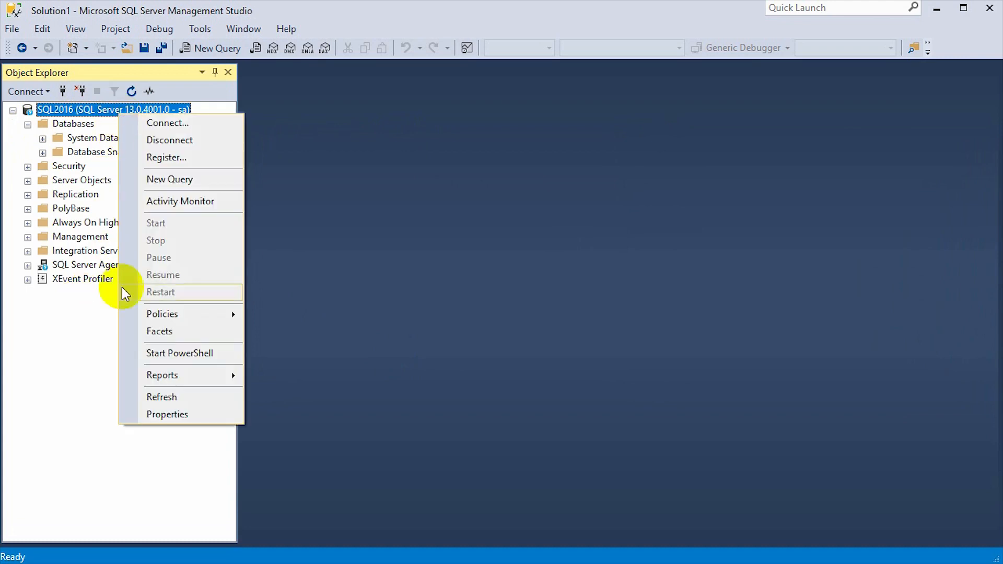
pyautogui.click(167, 414)
pyautogui.moveTo(541, 104); pyautogui.dragTo(231, 98)
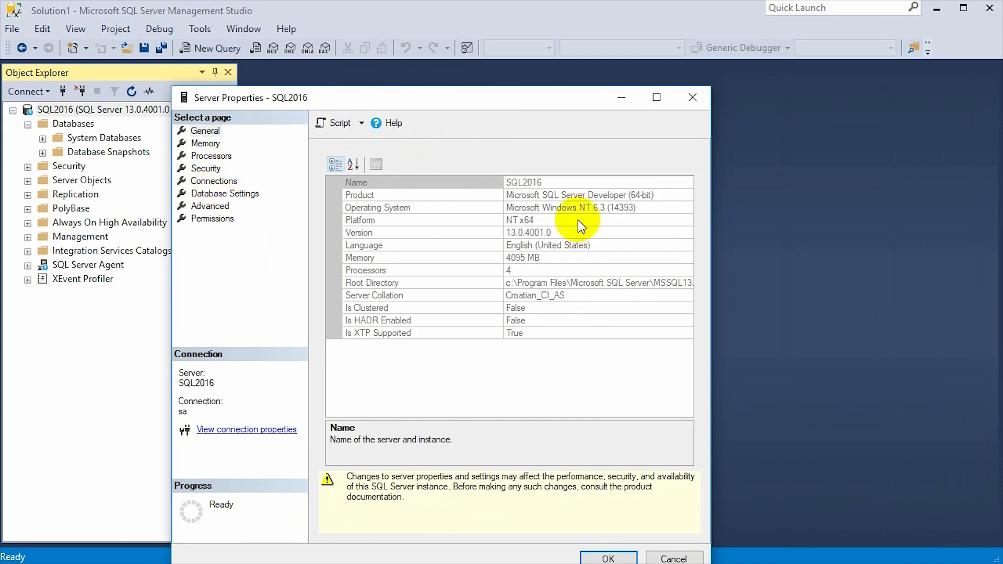
pyautogui.click(587, 196)
pyautogui.click(522, 182)
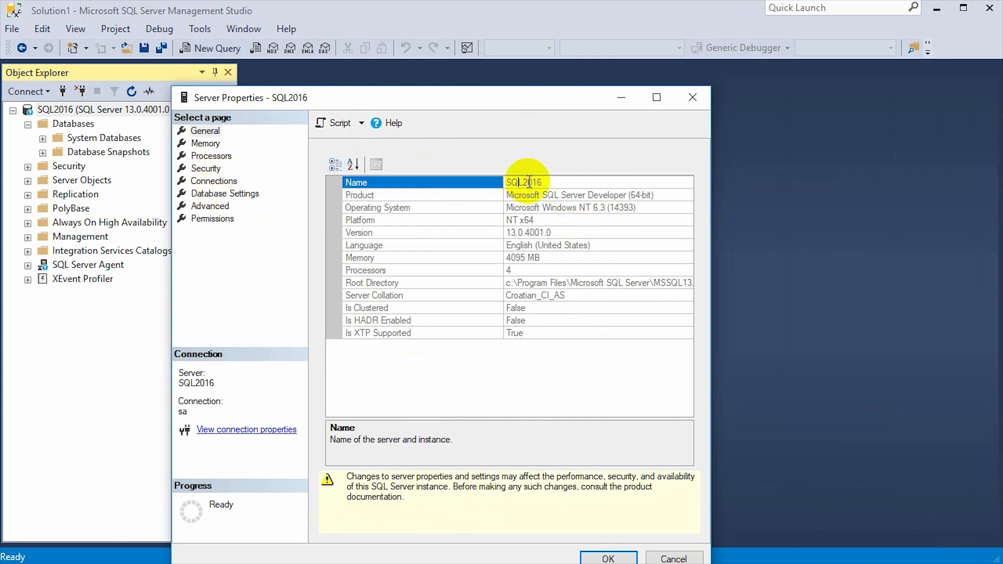
pyautogui.click(569, 233)
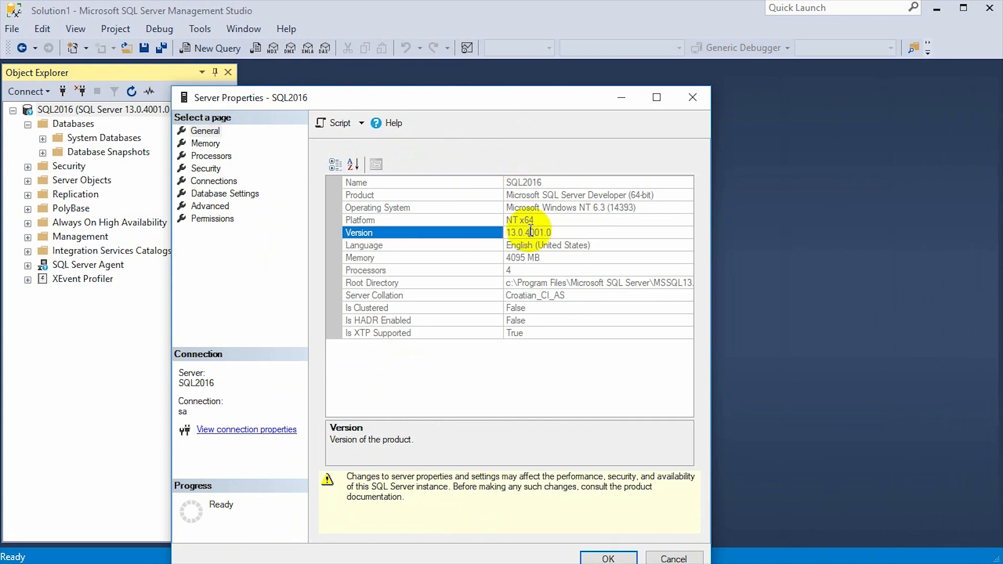
pyautogui.click(662, 556)
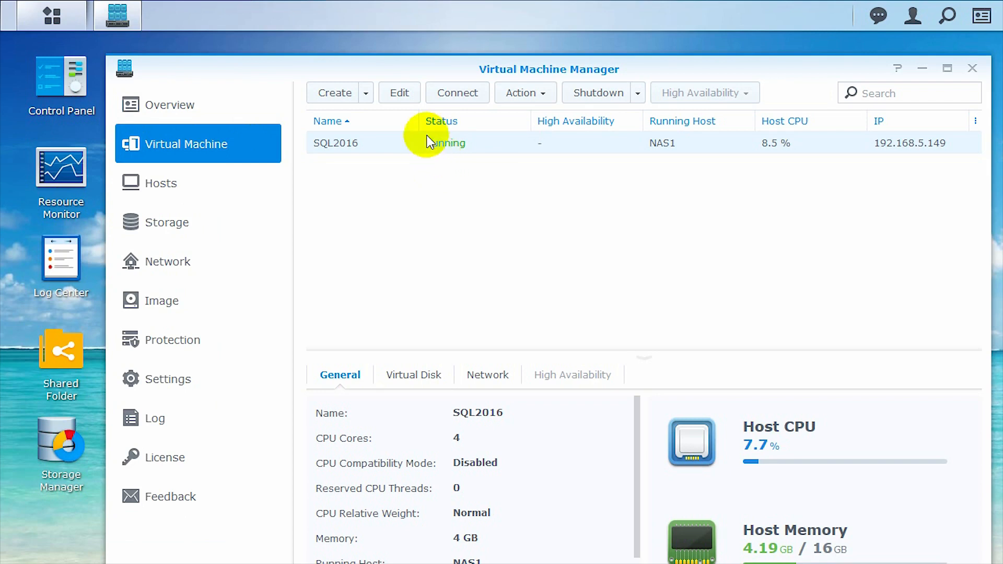
# Connect to the SQL2016 VM, check its memory use, and sort processes by memory to find SQL Server Windows NT (238,9 MB)
pyautogui.click(463, 98)
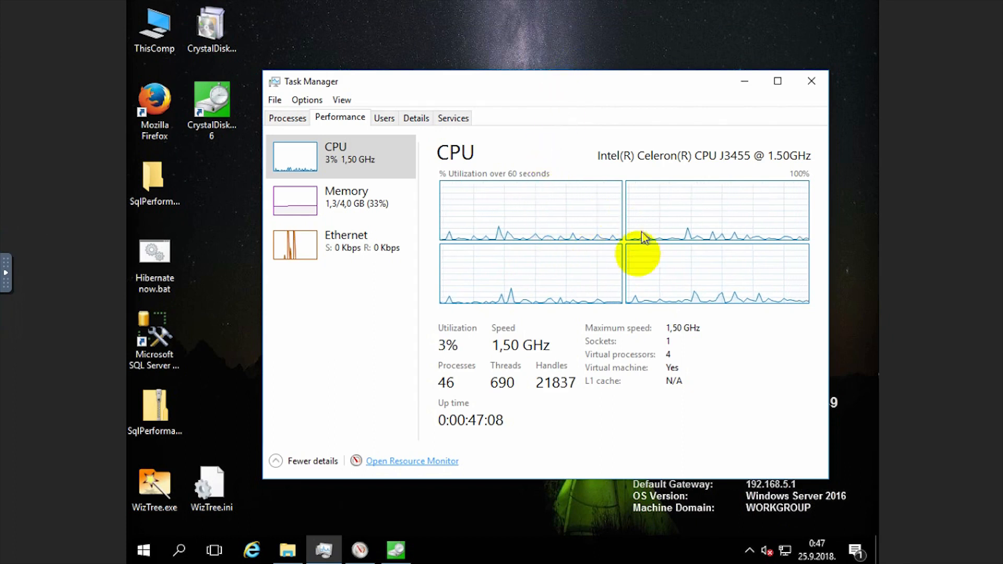
pyautogui.click(386, 214)
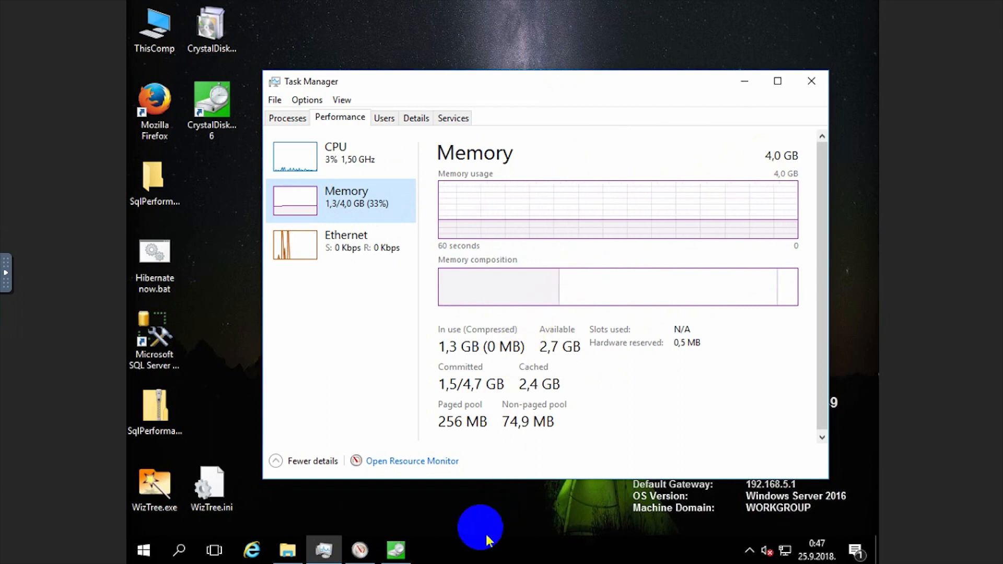
pyautogui.click(453, 118)
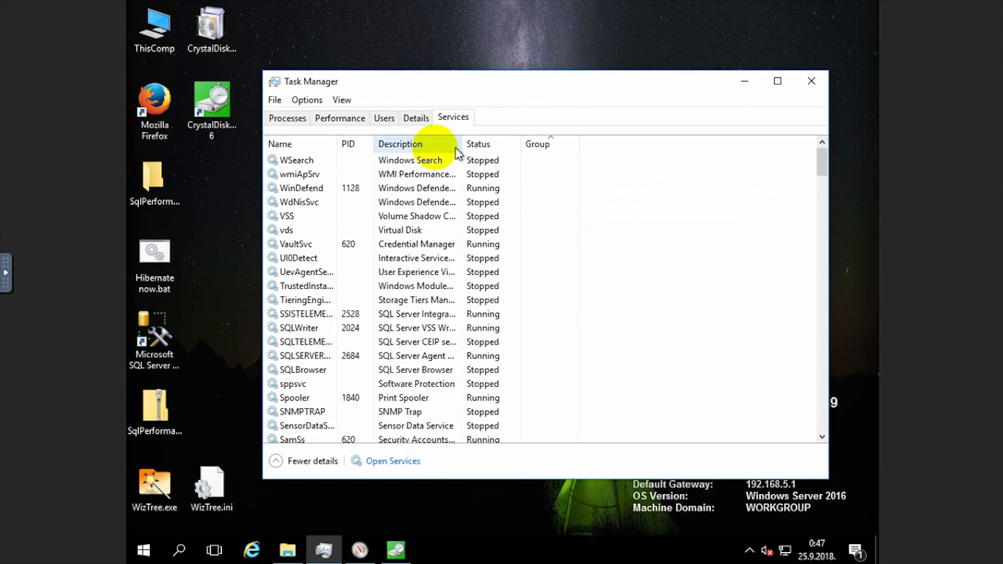
pyautogui.click(282, 118)
pyautogui.click(616, 151)
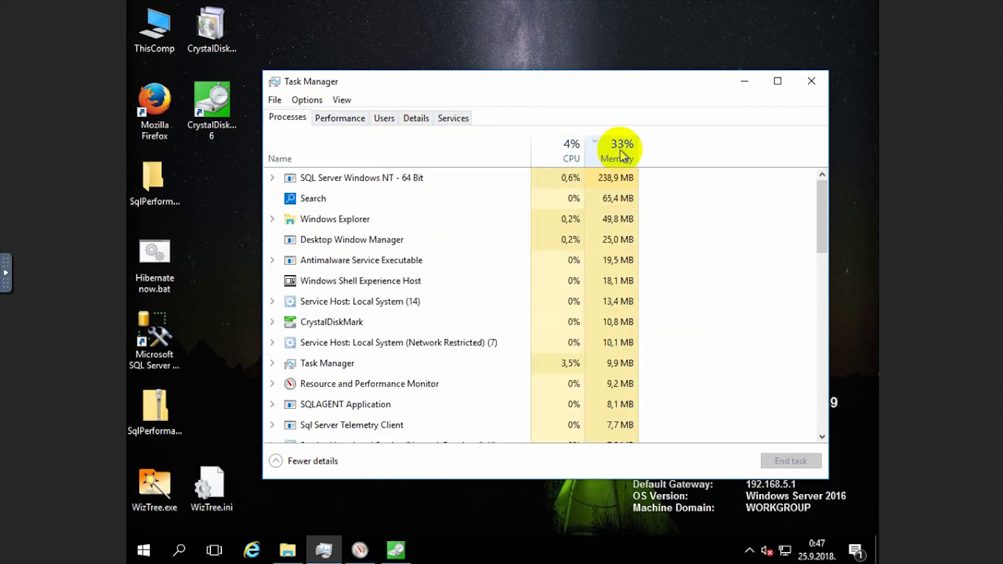
pyautogui.click(377, 180)
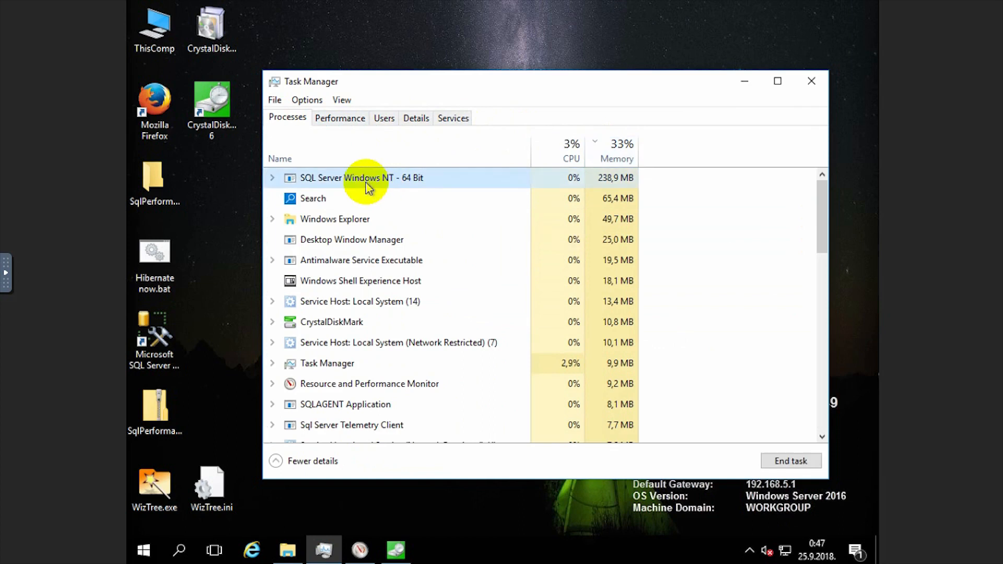
# Review the VM's CrystalDiskMark C: results (185.6 MB/s read, 562.7 MB/s write) and IOPS, then return to Task Manager
pyautogui.click(397, 554)
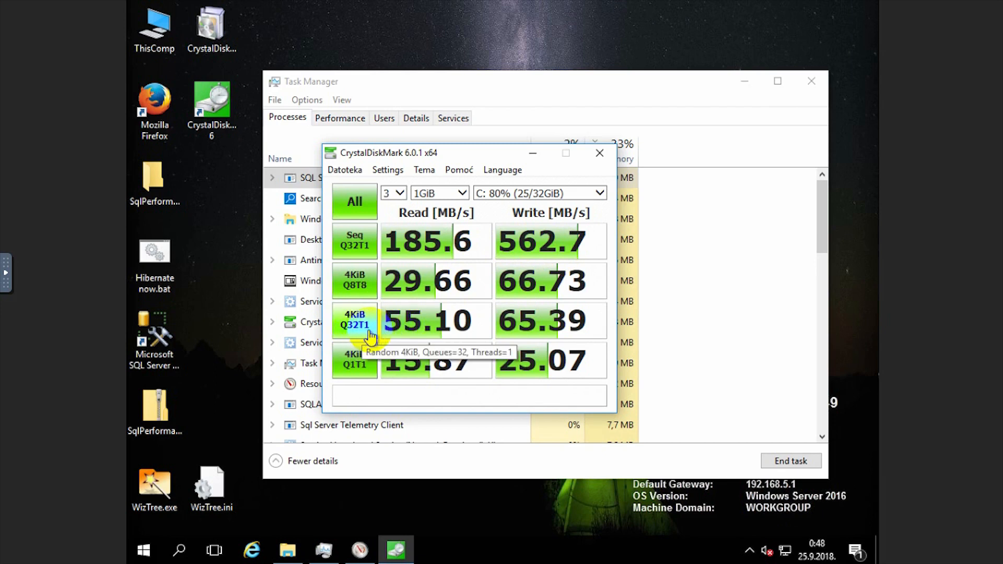
pyautogui.moveTo(437, 327)
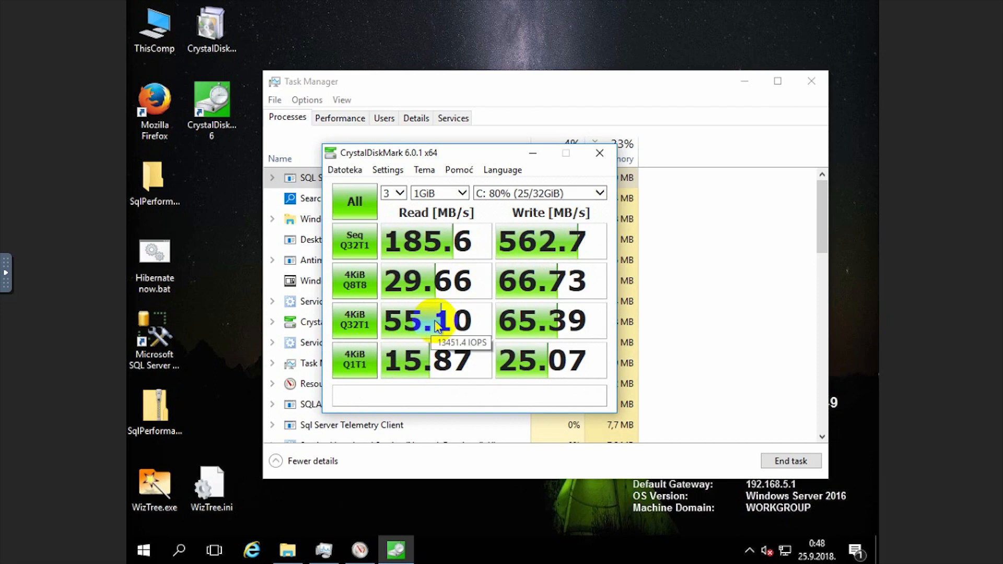
pyautogui.moveTo(535, 324)
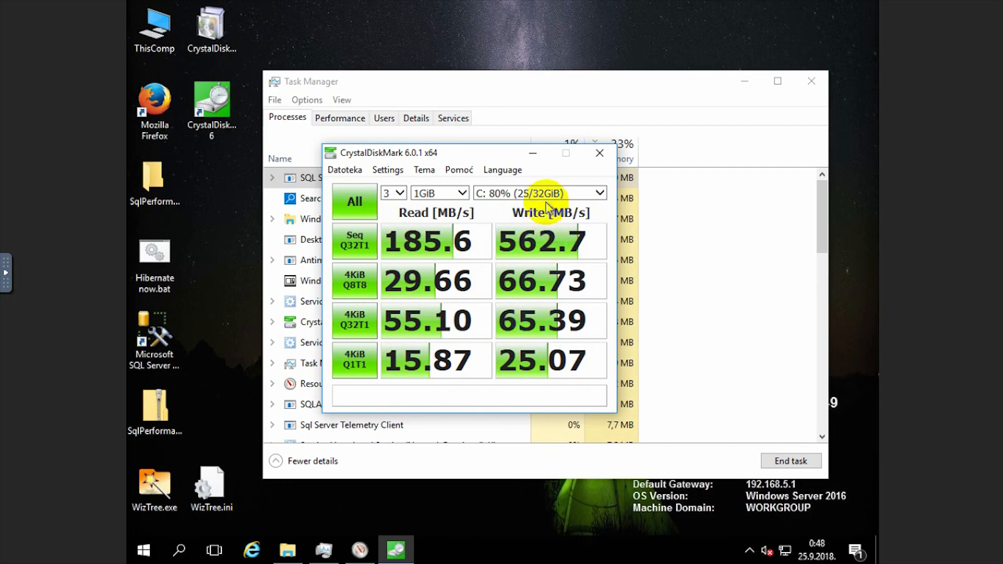
pyautogui.click(316, 544)
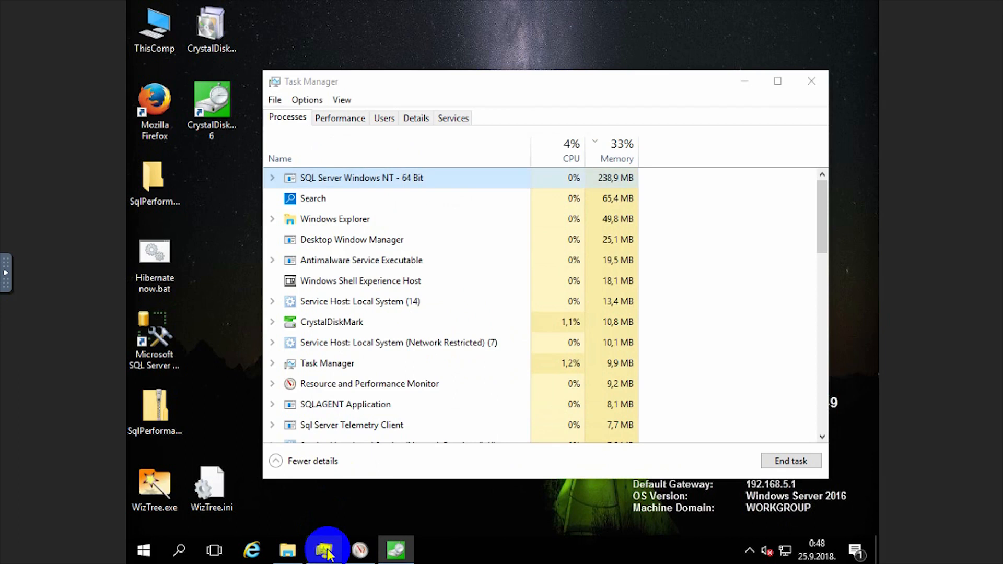
# Show Resource Monitor's Disk tab with Disk Activity expanded and the graph pane collapsed
pyautogui.click(339, 118)
pyautogui.click(410, 468)
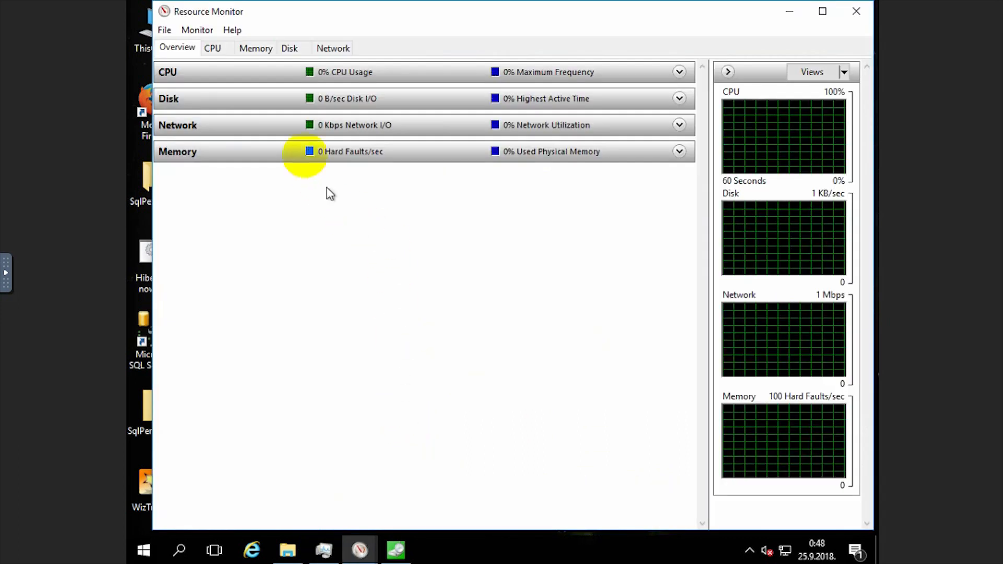
pyautogui.click(289, 49)
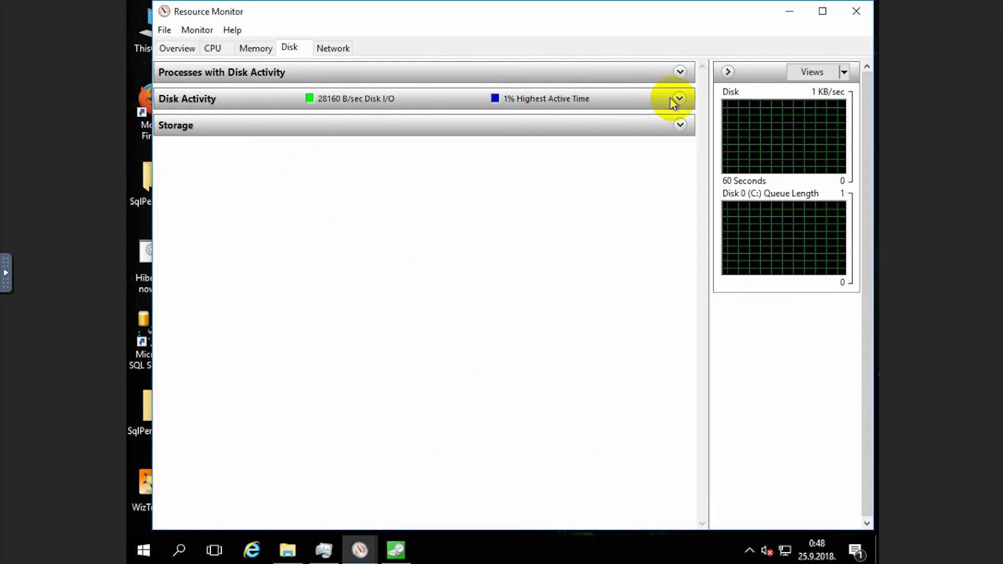
pyautogui.click(679, 99)
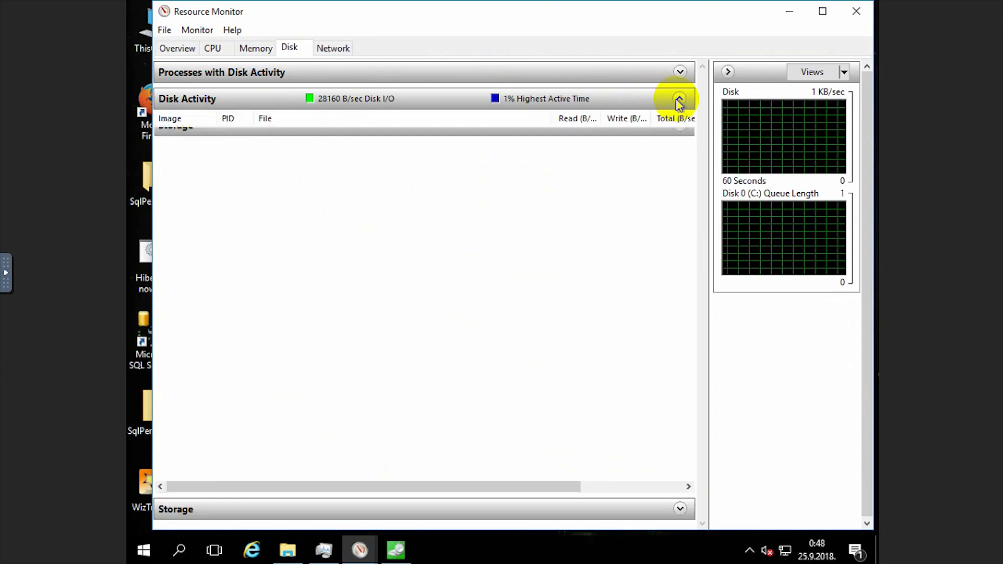
pyautogui.click(728, 72)
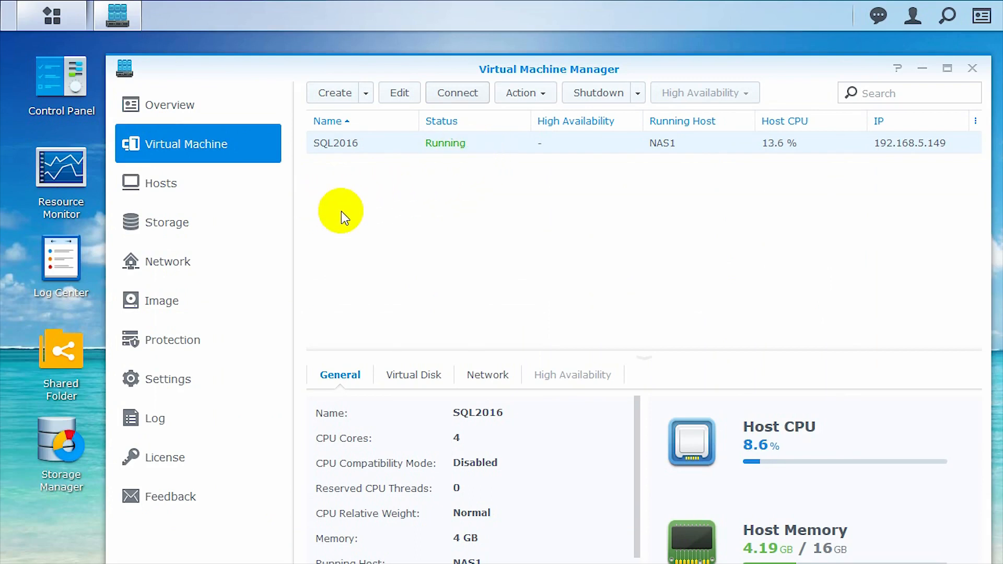
pyautogui.click(51, 22)
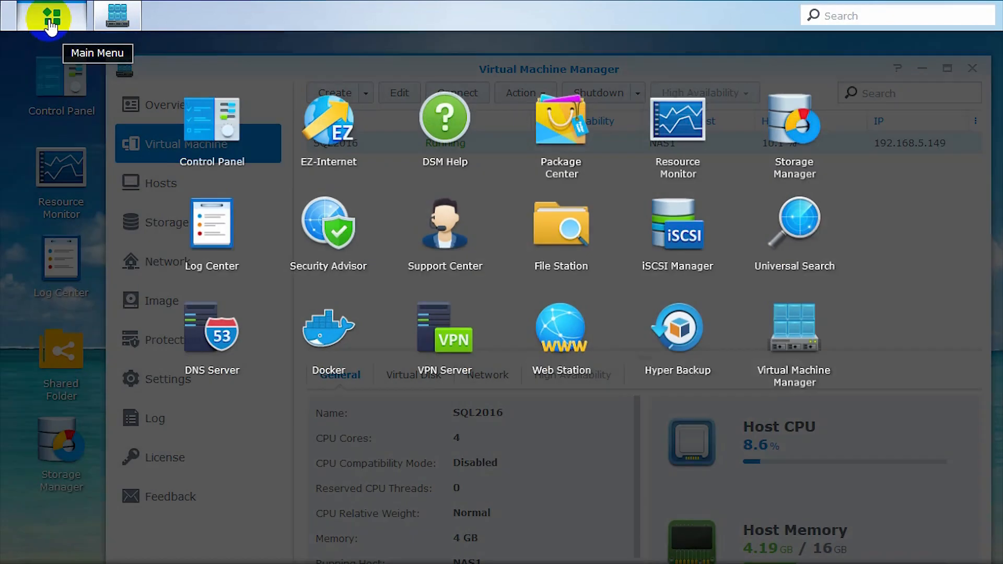
pyautogui.click(193, 431)
pyautogui.click(62, 450)
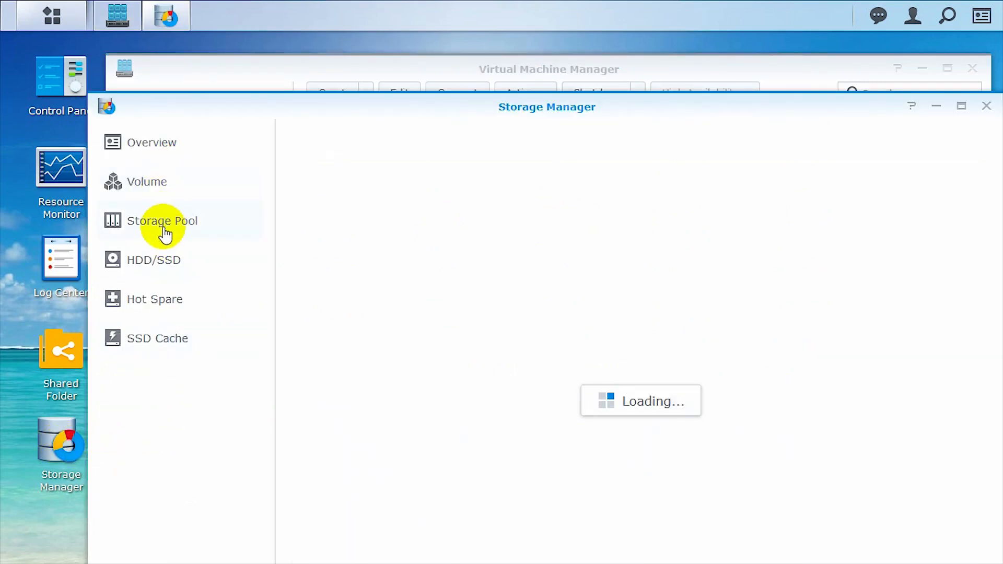
pyautogui.click(165, 235)
pyautogui.click(165, 264)
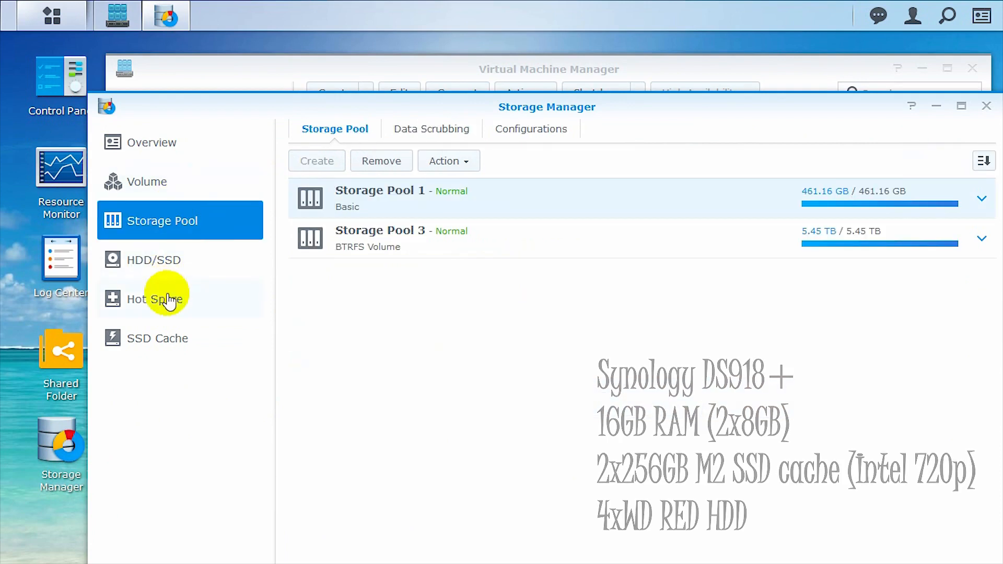
pyautogui.click(170, 335)
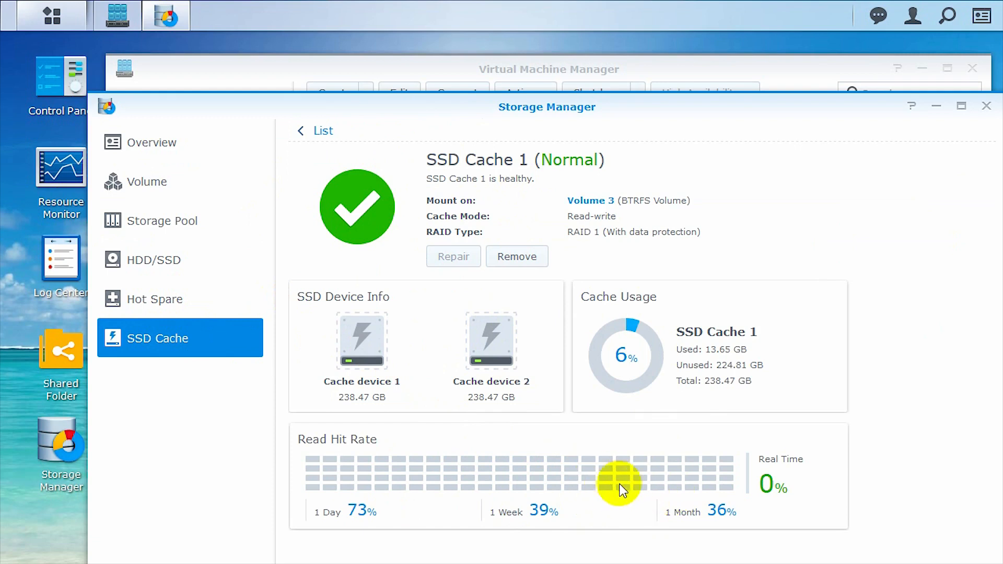
pyautogui.click(984, 107)
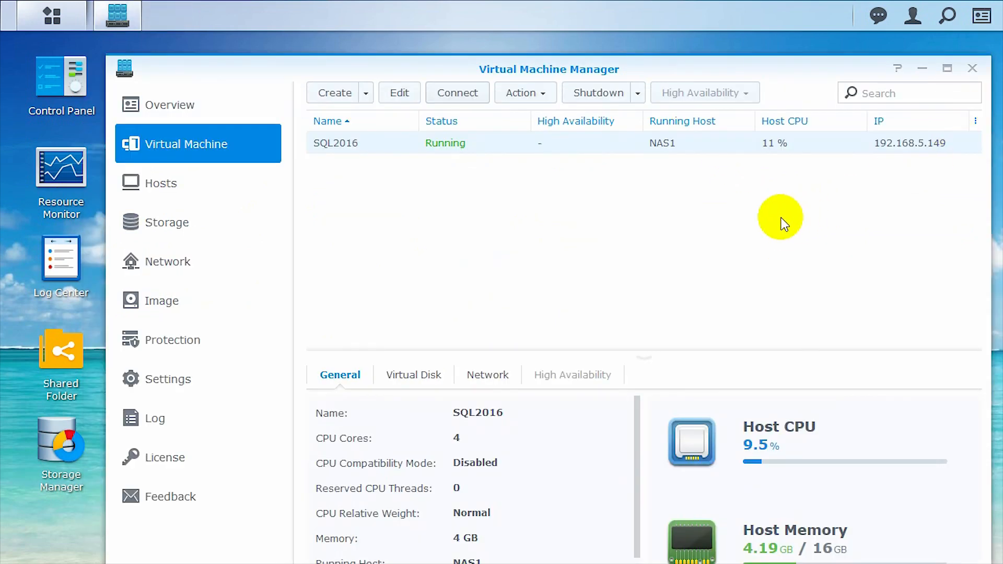